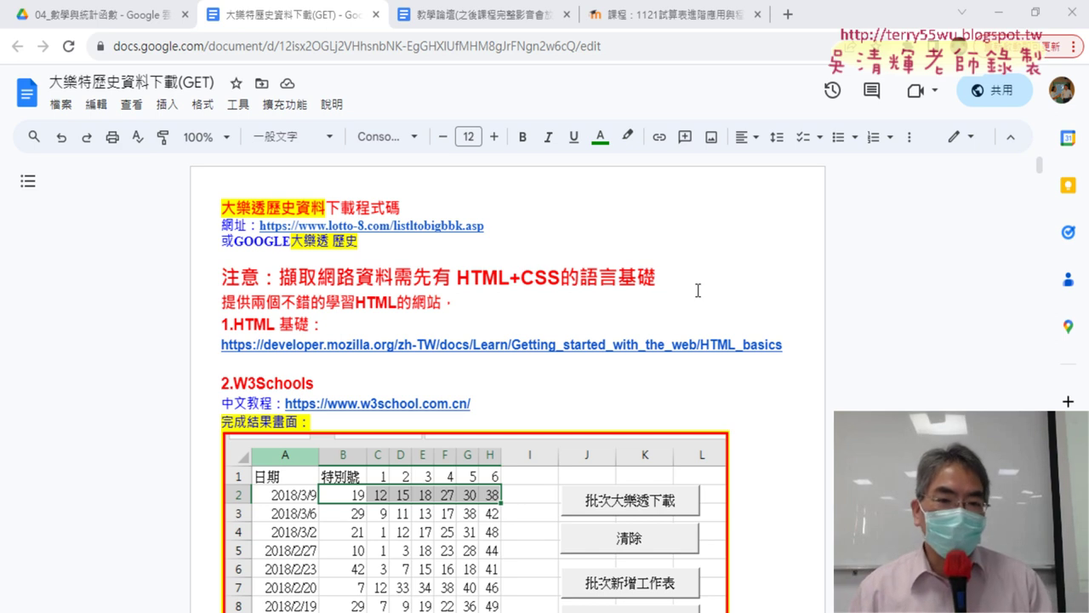
# Step: Open the lotto-8.com draw-history link from the notes in a new browser tab
pyautogui.click(459, 226)
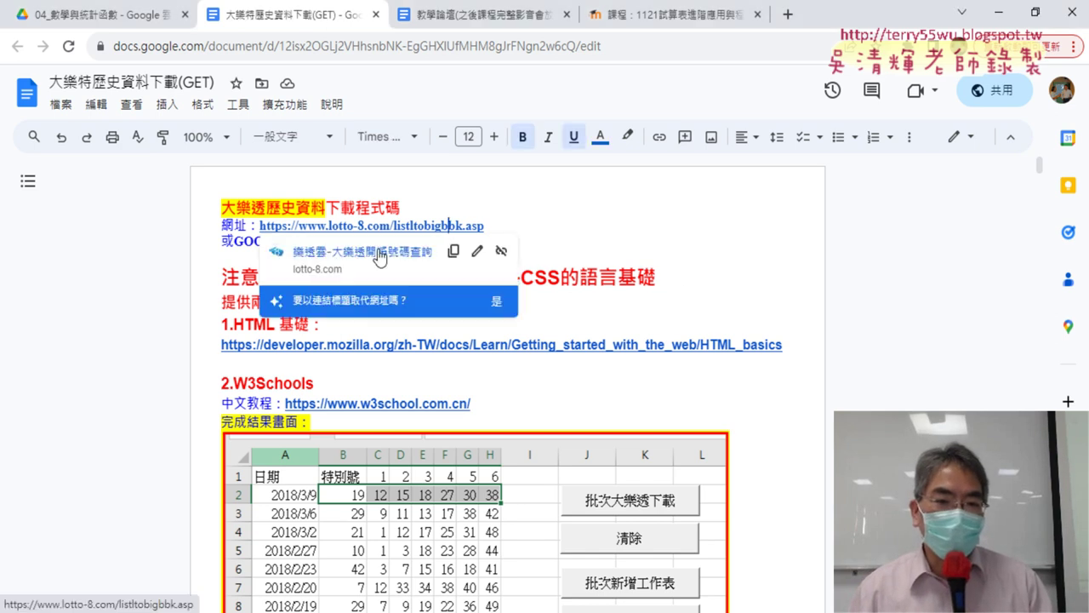
pyautogui.click(378, 250)
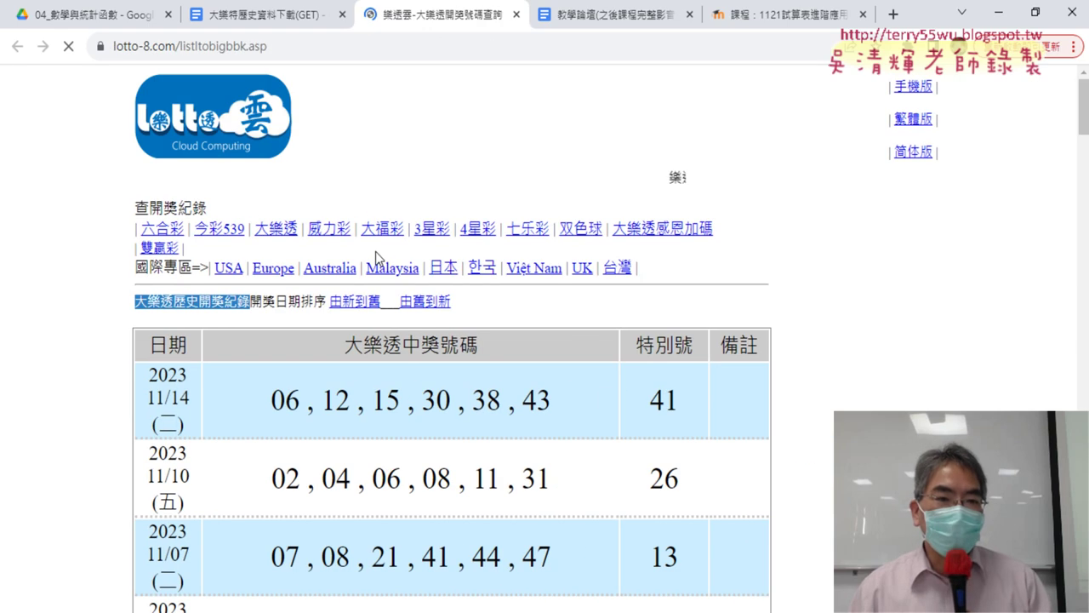
# Step: Scroll down to the 72 result-page links and open page 1 of the draw history
pyautogui.scroll(-2, 375, 251)
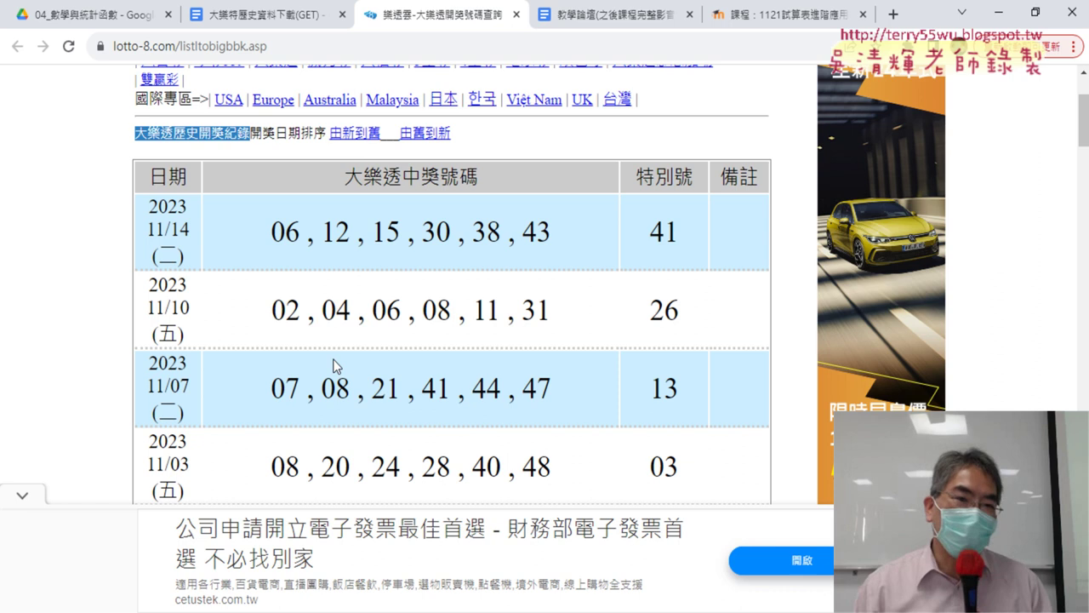
pyautogui.scroll(-4, 326, 341)
pyautogui.scroll(-7, 335, 341)
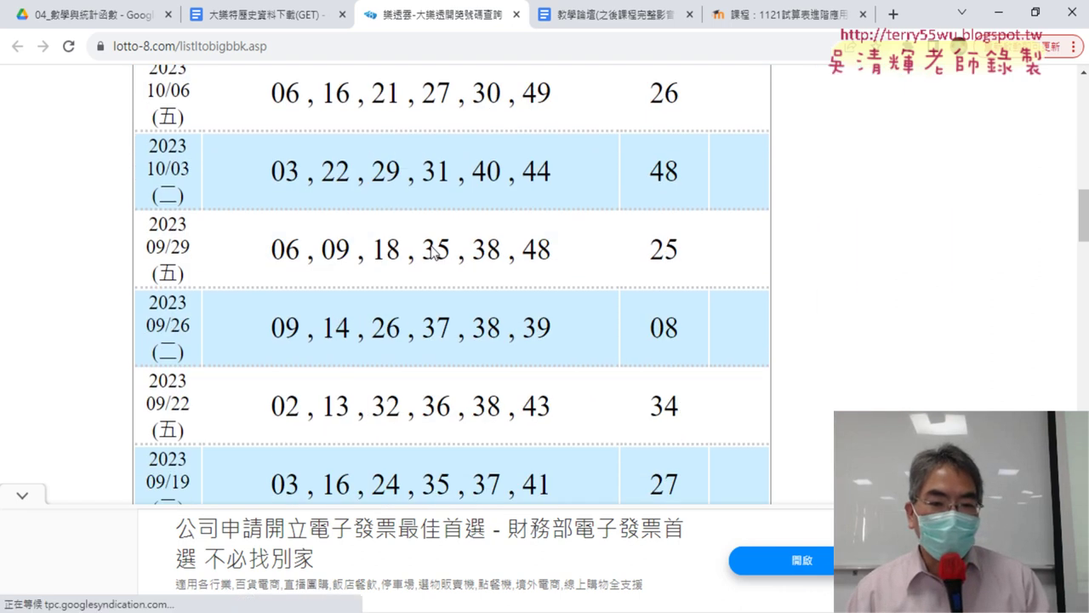
pyautogui.scroll(-5, 420, 237)
pyautogui.scroll(-7, 421, 238)
pyautogui.scroll(-5, 421, 238)
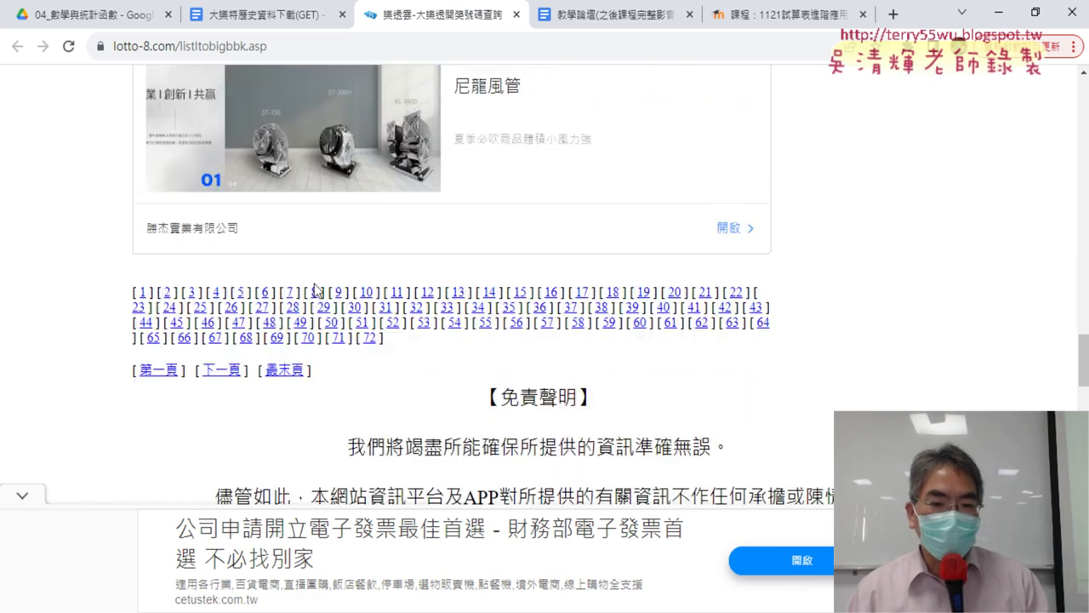
pyautogui.moveTo(411, 354); pyautogui.dragTo(133, 292)
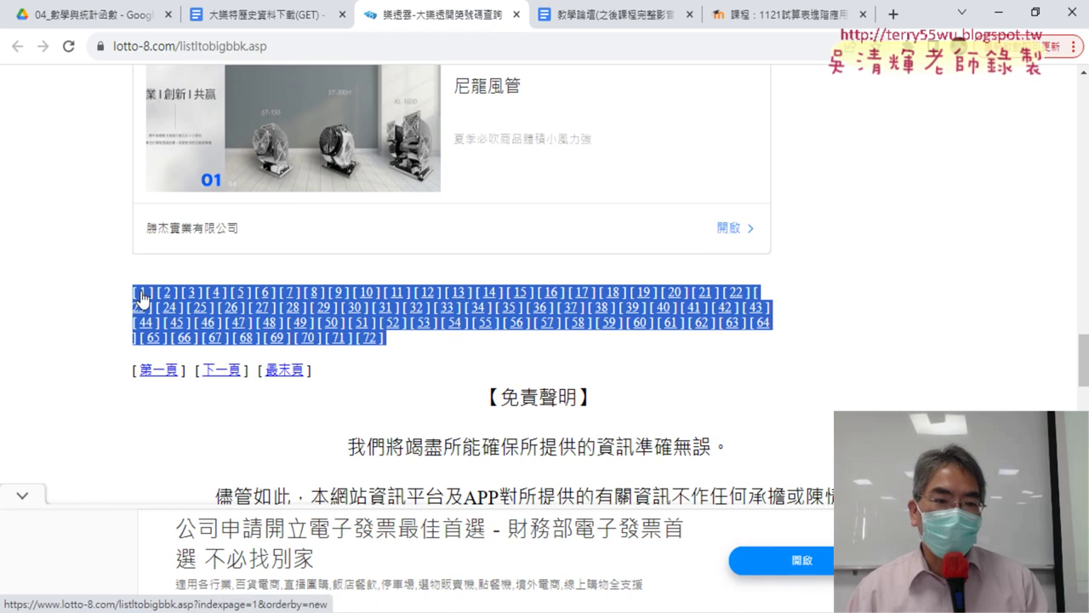
pyautogui.click(142, 294)
# Step: Highlight the page number 1 in the indexpage=1&orderby=new address, then return to the Google Docs notes
pyautogui.click(340, 49)
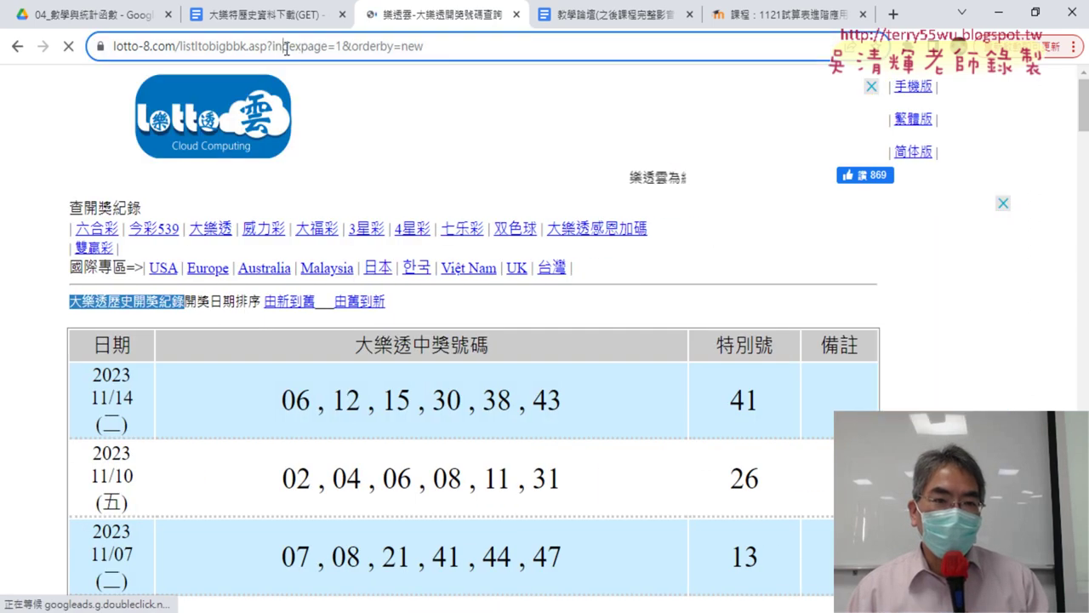
pyautogui.doubleClick(406, 46)
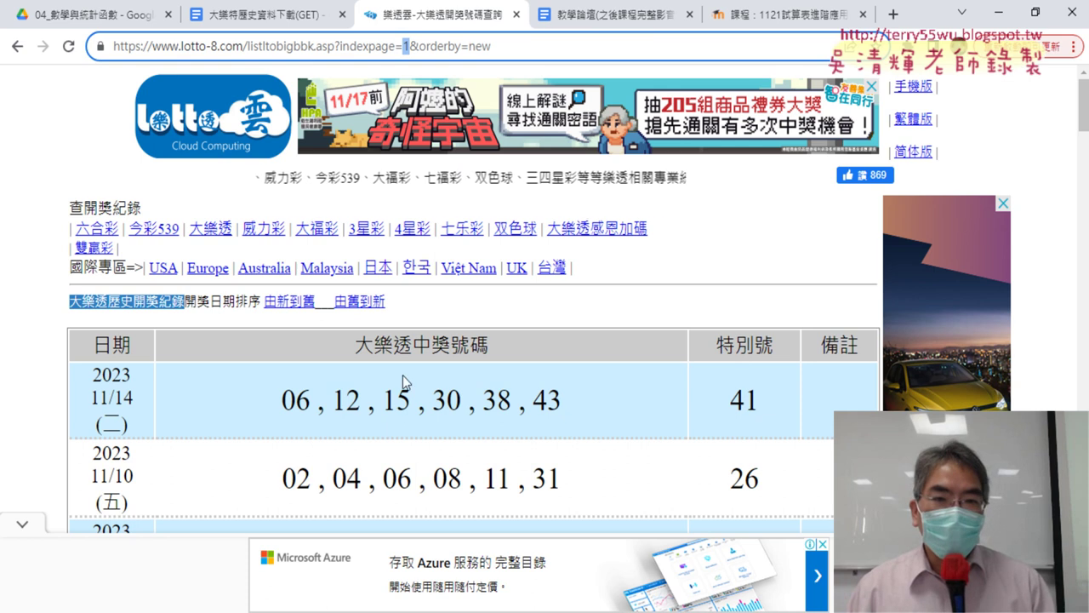
pyautogui.click(265, 16)
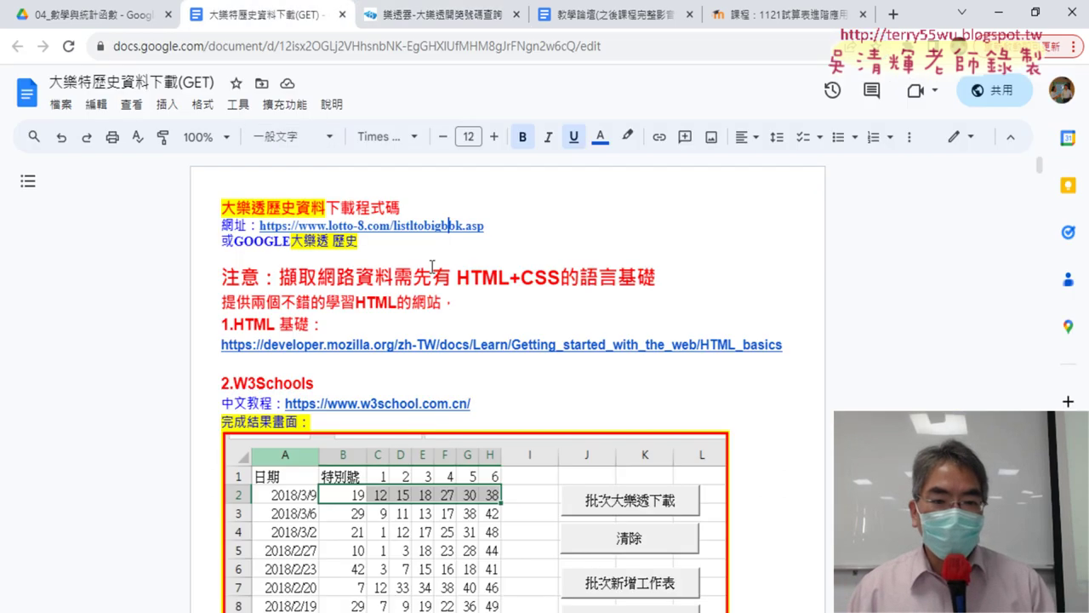
# Step: Scroll to the sample 大樂透下載 web-query macro and select its code
pyautogui.scroll(-5, 442, 268)
pyautogui.scroll(-5, 451, 269)
pyautogui.scroll(-5, 459, 270)
pyautogui.scroll(-5, 465, 272)
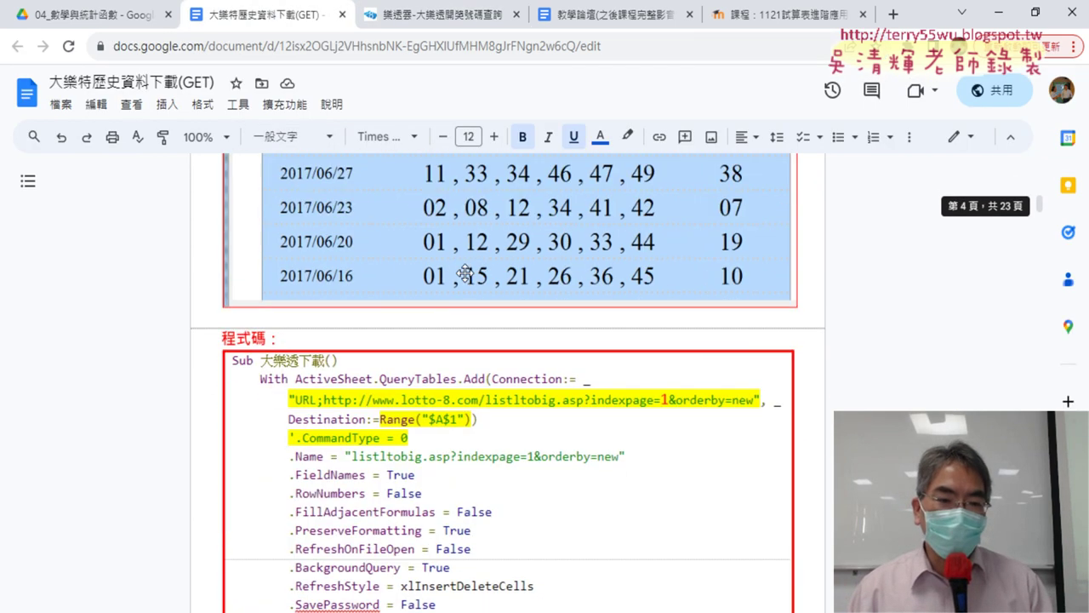
pyautogui.scroll(-4, 464, 272)
pyautogui.scroll(-3, 451, 272)
pyautogui.scroll(1, 441, 272)
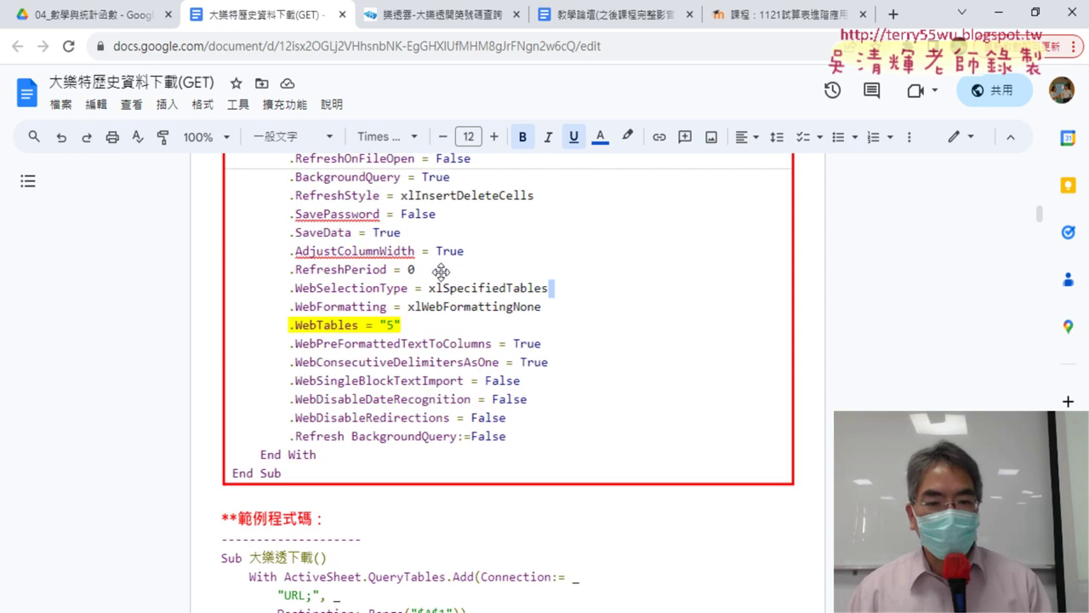
pyautogui.scroll(3, 441, 271)
pyautogui.scroll(-3, 434, 306)
pyautogui.scroll(-3, 424, 363)
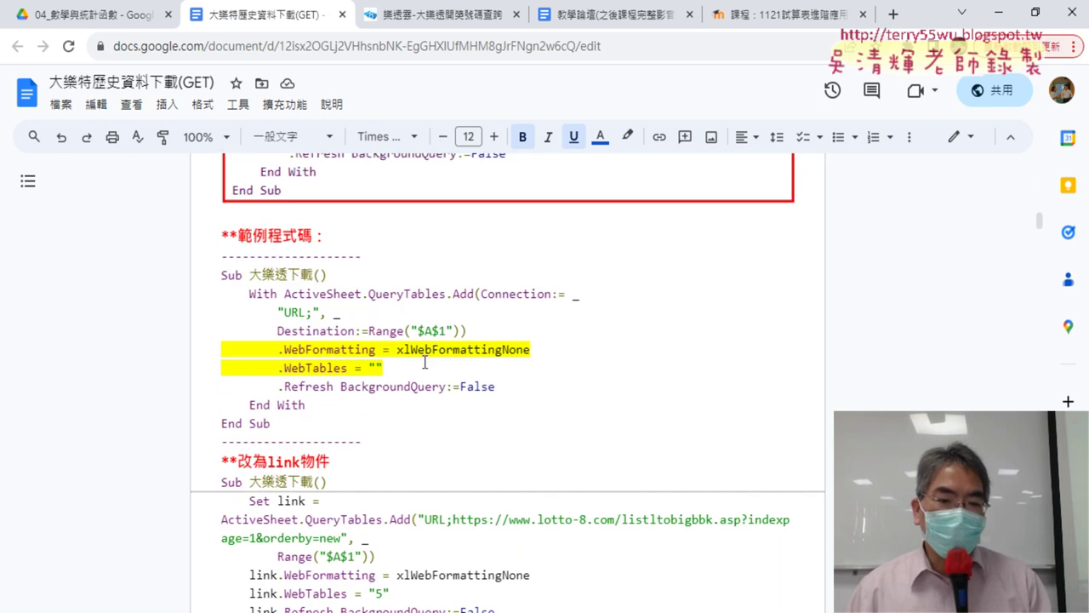
pyautogui.moveTo(274, 425); pyautogui.dragTo(220, 274)
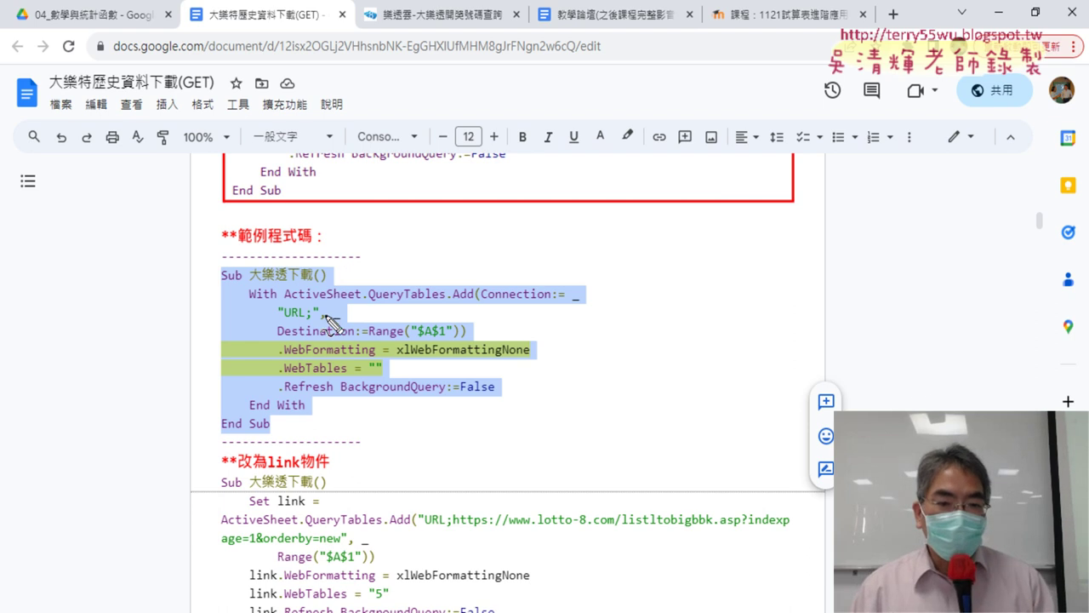
# Step: Underline the URL prefix and empty WebTables value in red, clear the marks, and scroll onward
pyautogui.moveTo(283, 322); pyautogui.dragTo(314, 308)
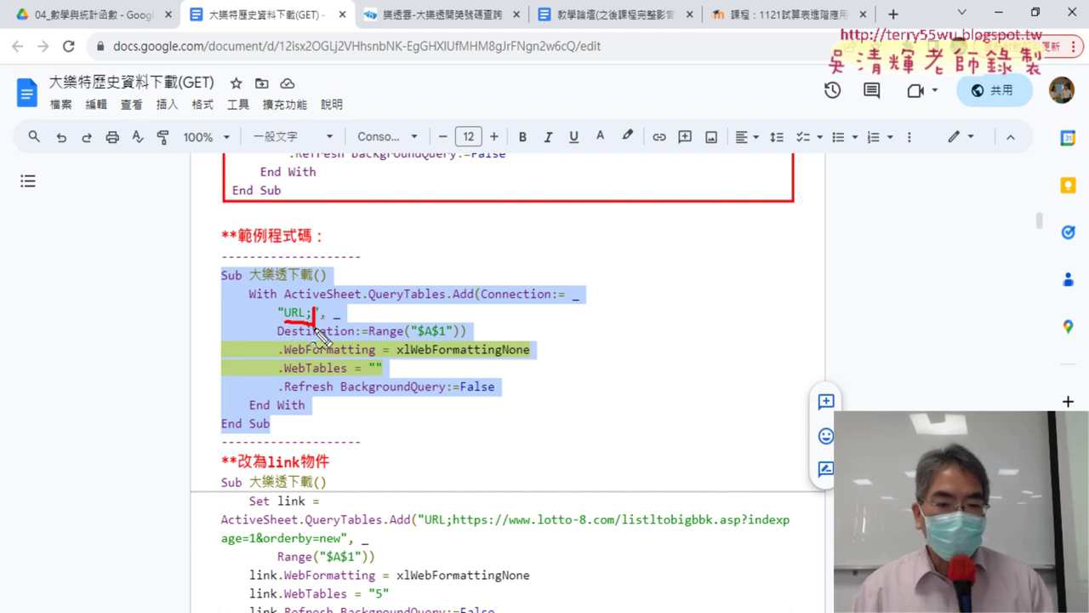
pyautogui.moveTo(369, 376); pyautogui.dragTo(381, 373)
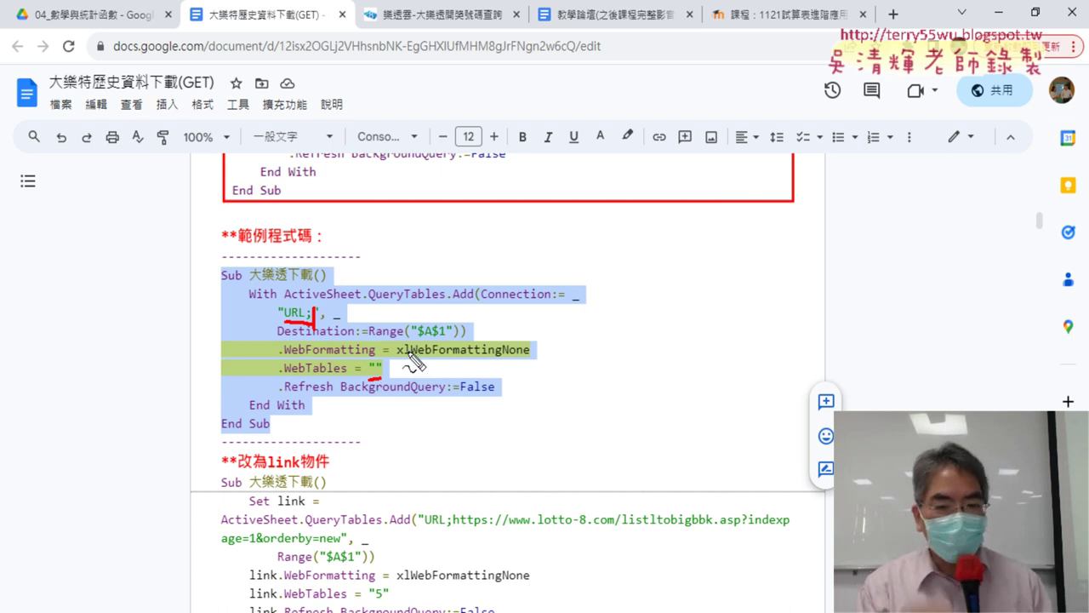
pyautogui.press('Escape')
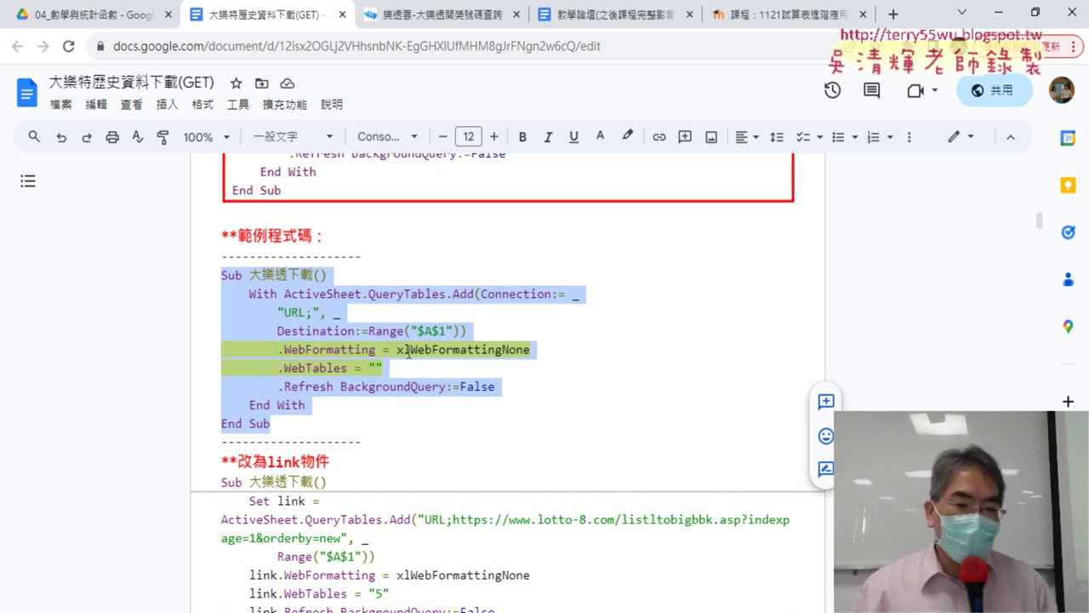
pyautogui.scroll(-5, 413, 353)
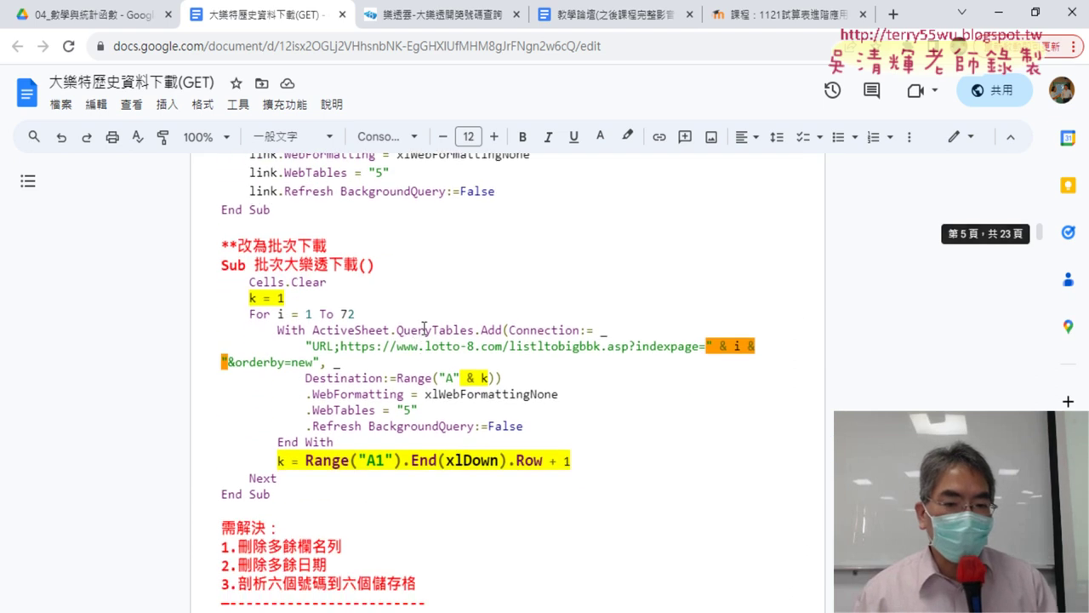
pyautogui.moveTo(251, 317); pyautogui.dragTo(352, 314)
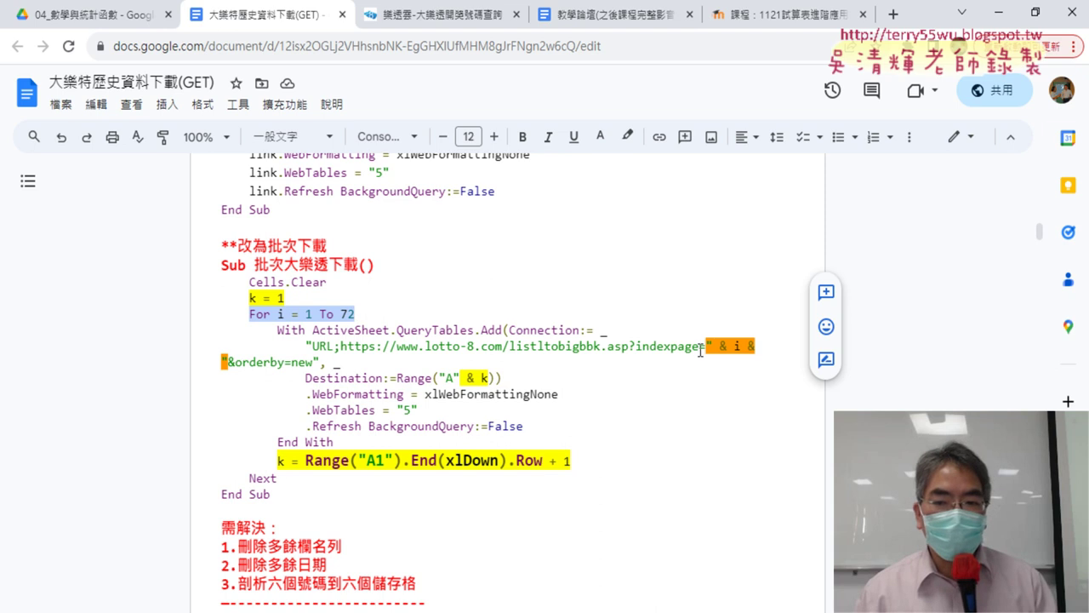
pyautogui.moveTo(704, 346)
pyautogui.mouseDown()
pyautogui.moveTo(763, 346)
pyautogui.moveTo(233, 364)
pyautogui.mouseUp()
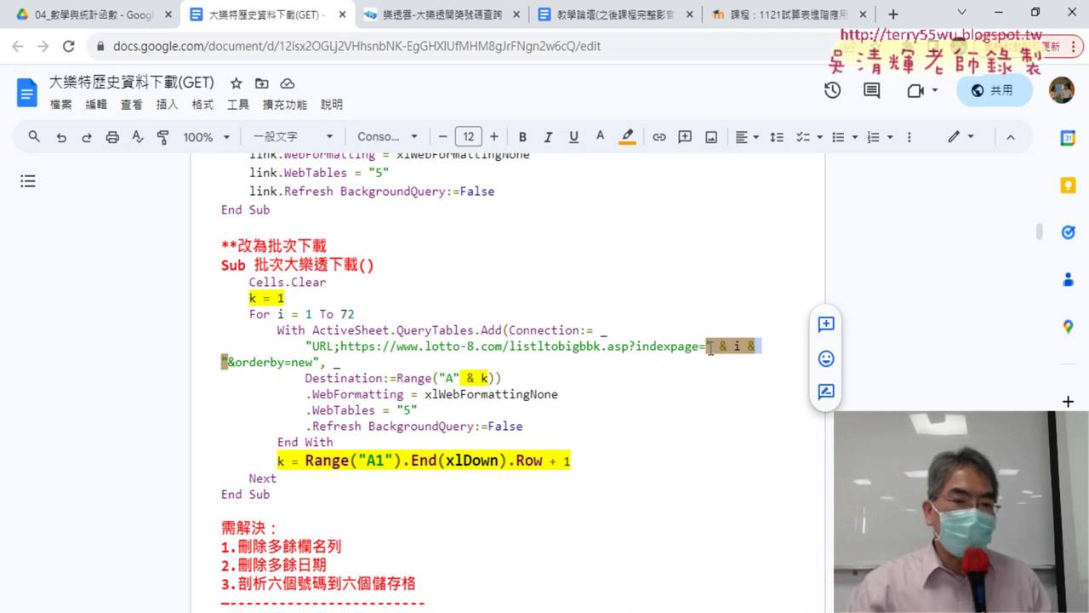
pyautogui.moveTo(251, 300); pyautogui.dragTo(271, 302)
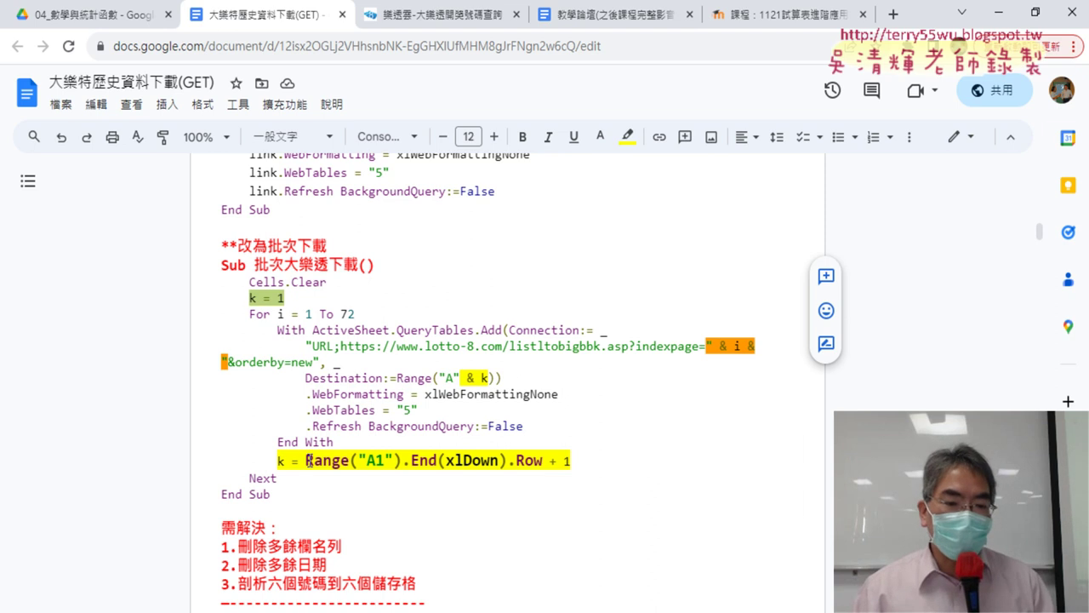
pyautogui.moveTo(307, 460); pyautogui.dragTo(542, 460)
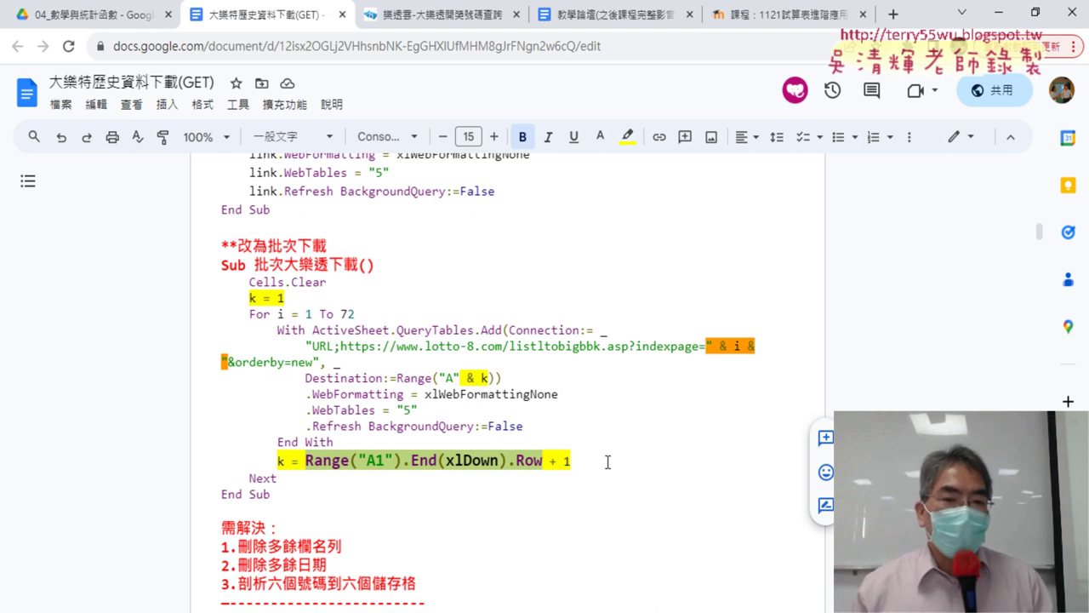
pyautogui.moveTo(601, 611)
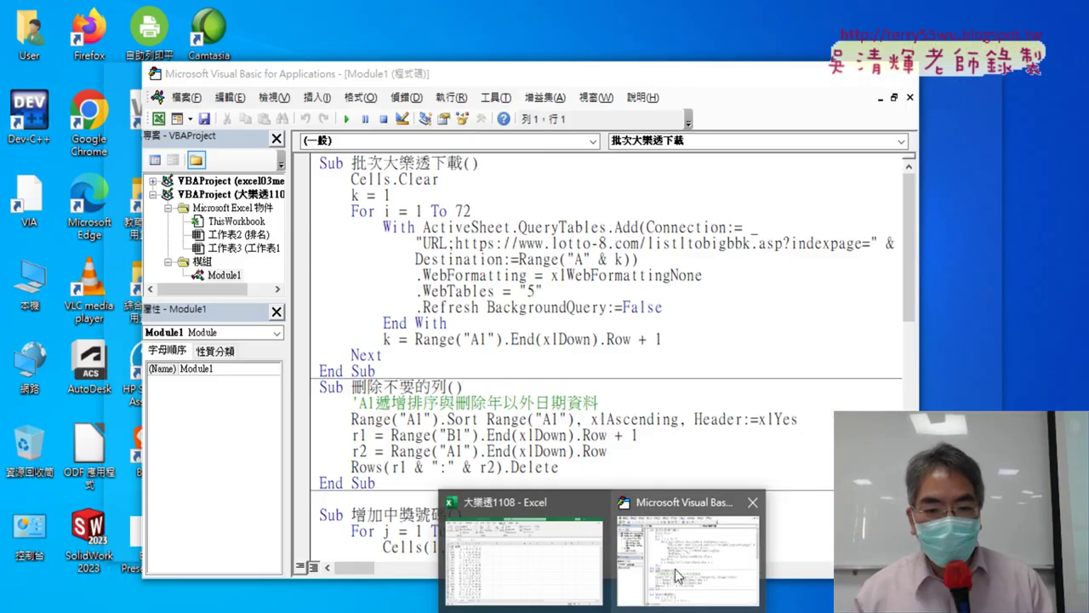
# Step: Delete the existing web query and run the 批次大樂透下載 batch-download macro
pyautogui.click(688, 553)
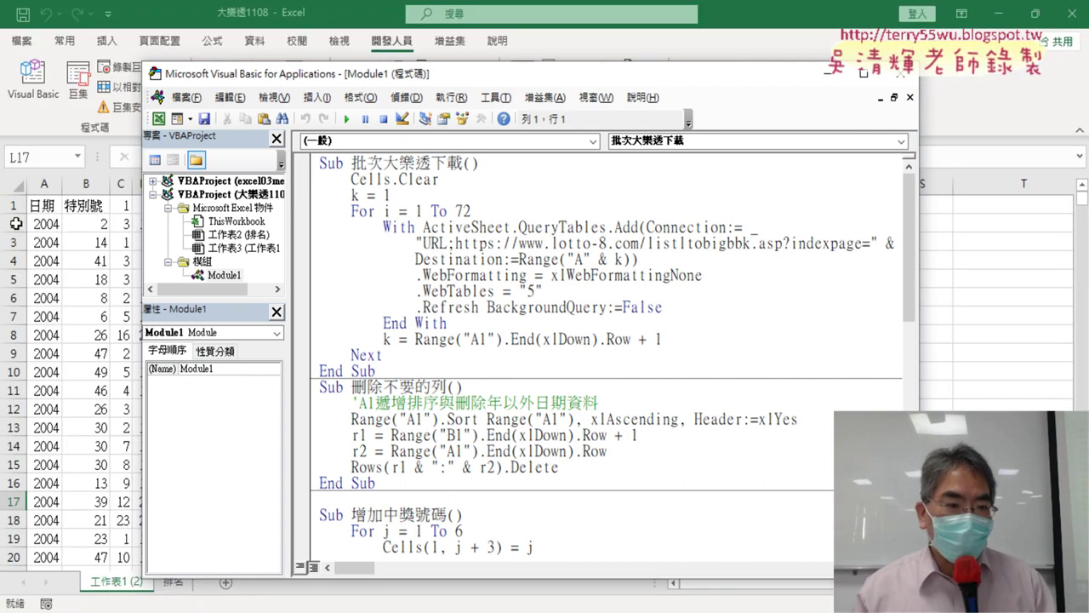
pyautogui.click(18, 187)
pyautogui.press('Delete')
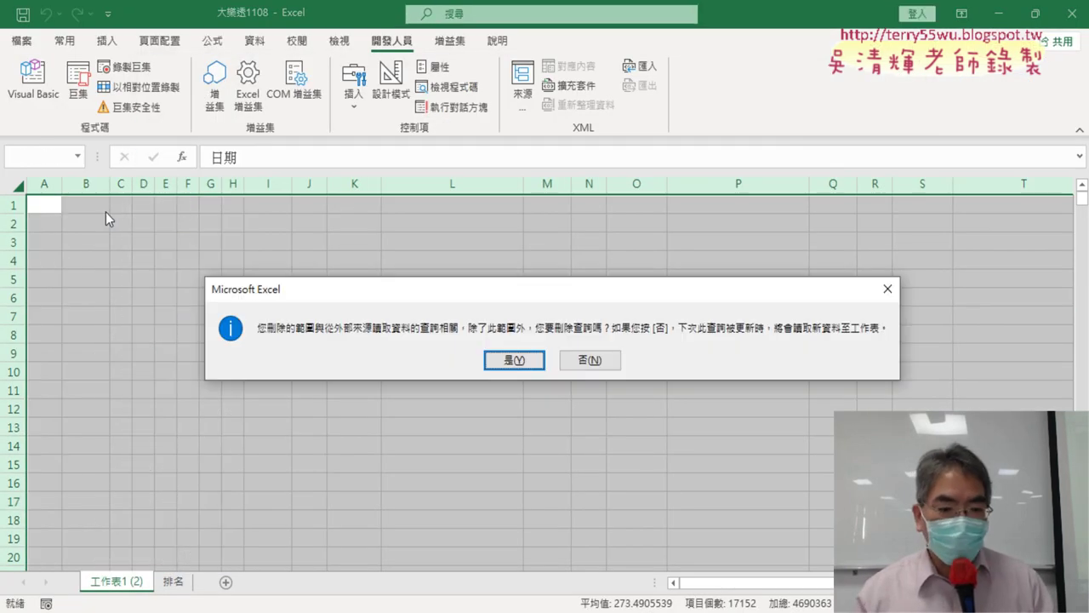
pyautogui.click(515, 360)
pyautogui.click(32, 78)
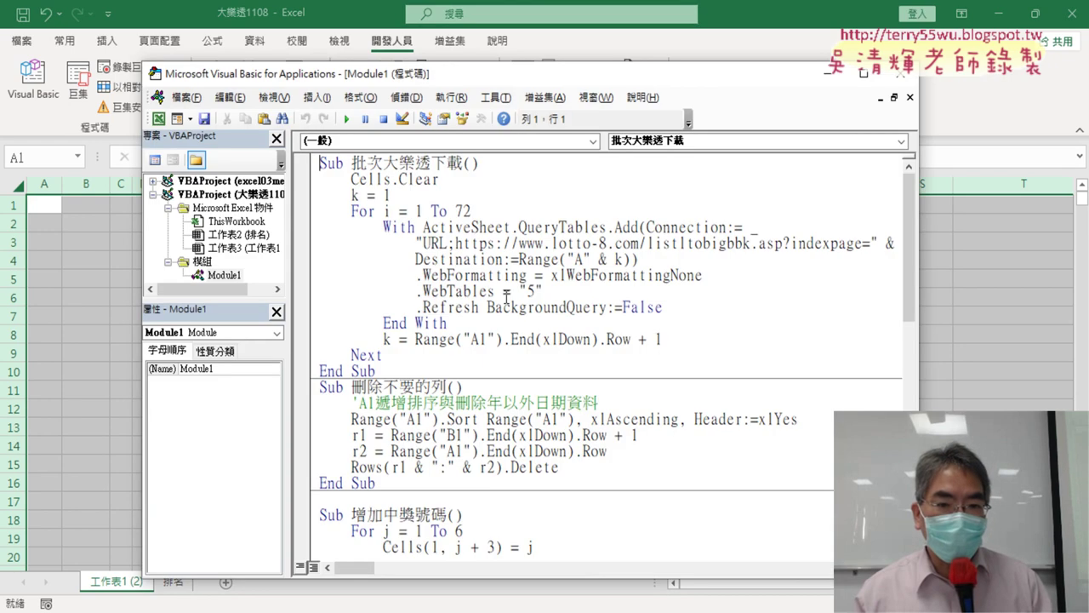
pyautogui.click(347, 119)
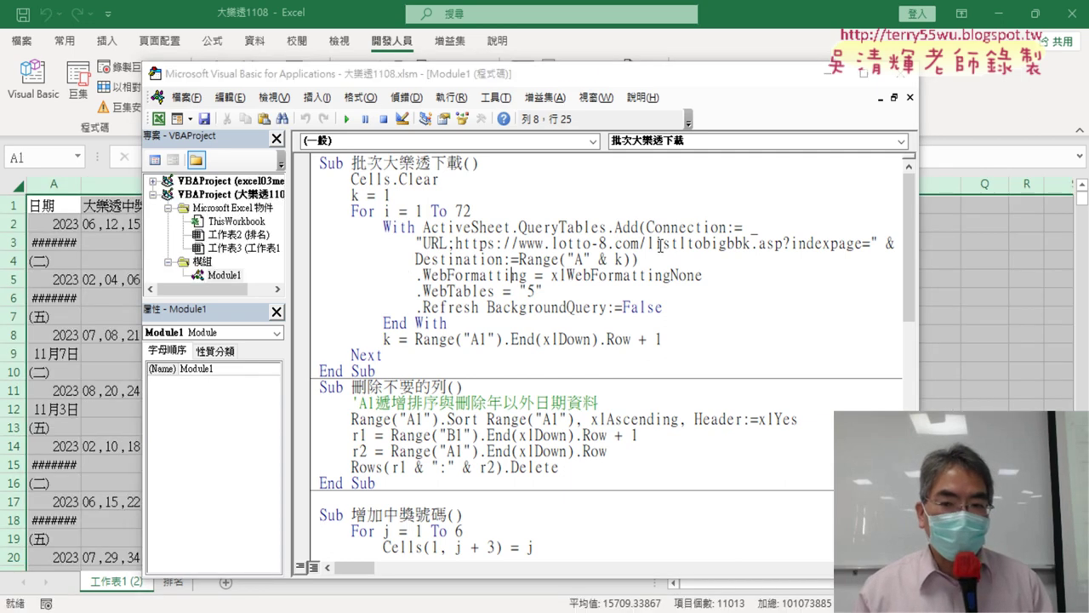
# Step: Review the query URL, the Destination:=Range("A" & k) line and k = 1, then return to the worksheet
pyautogui.moveTo(455, 244); pyautogui.dragTo(877, 246)
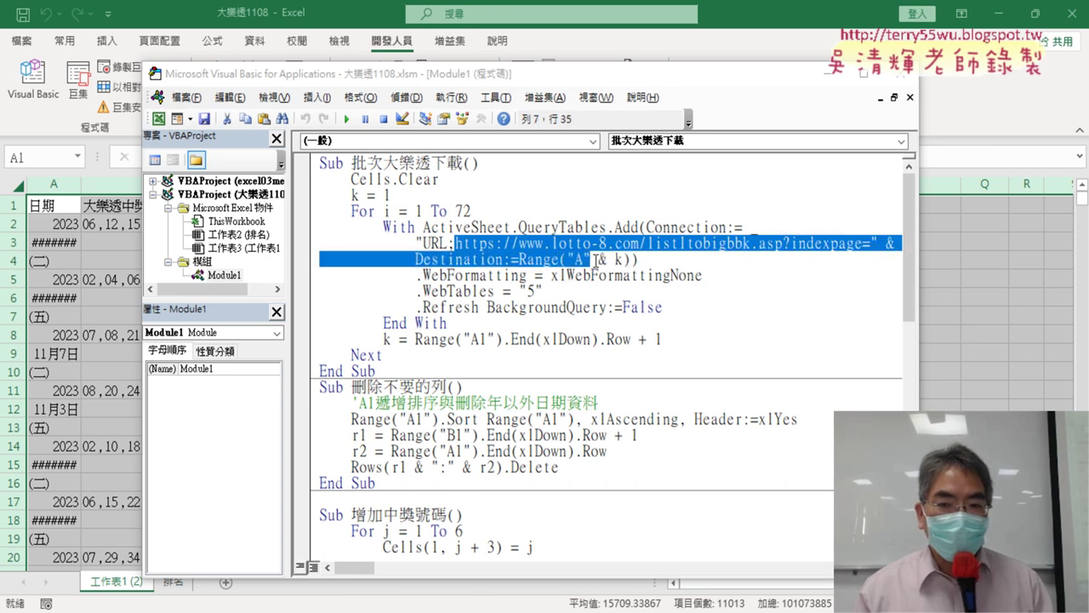
pyautogui.moveTo(876, 247); pyautogui.dragTo(724, 245)
pyautogui.click(539, 262)
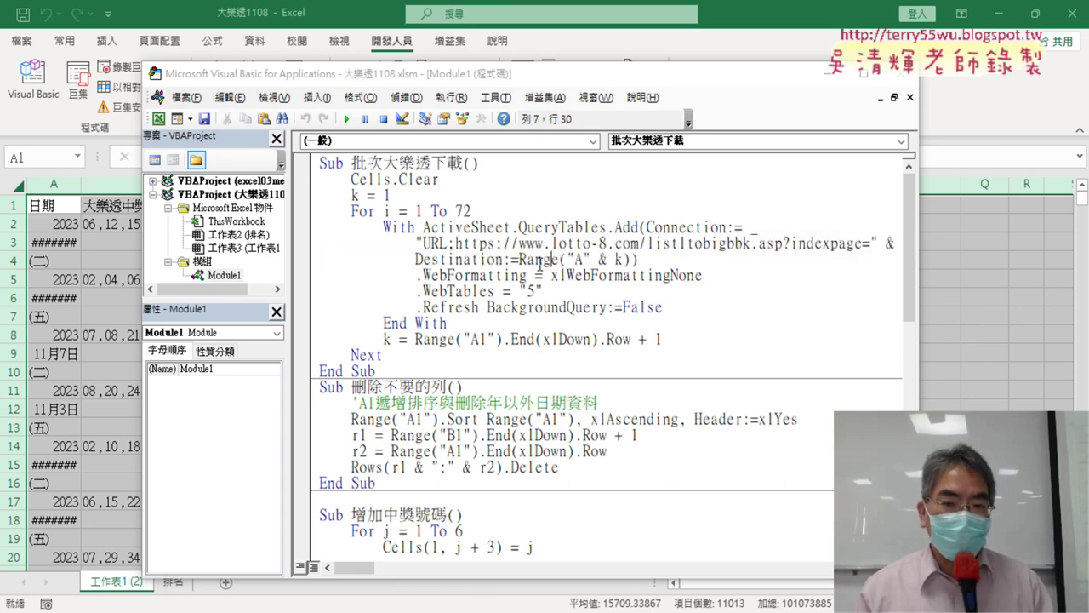
pyautogui.moveTo(520, 260); pyautogui.dragTo(593, 262)
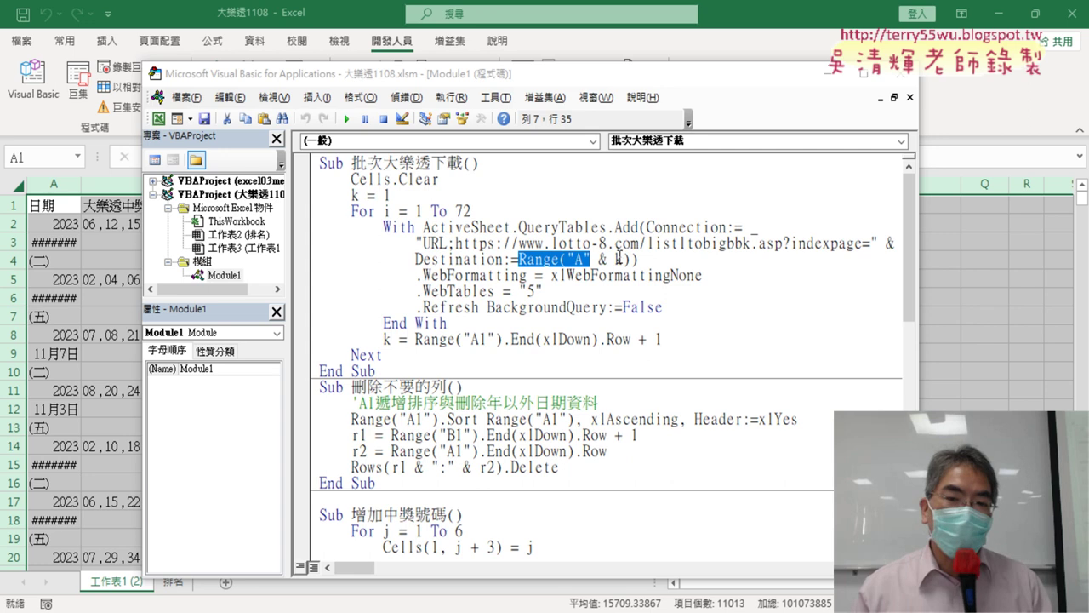
pyautogui.click(407, 198)
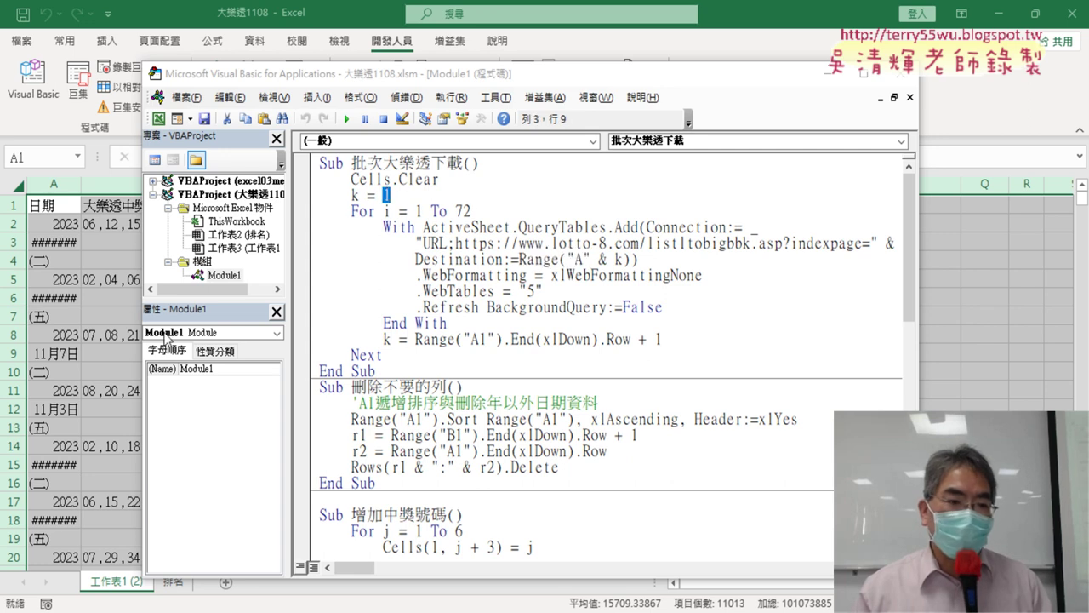
pyautogui.click(86, 263)
# Step: Widen column A so dates replace ####### and check the data extent with Ctrl+Down/Ctrl+Up
pyautogui.scroll(-8, 520, 299)
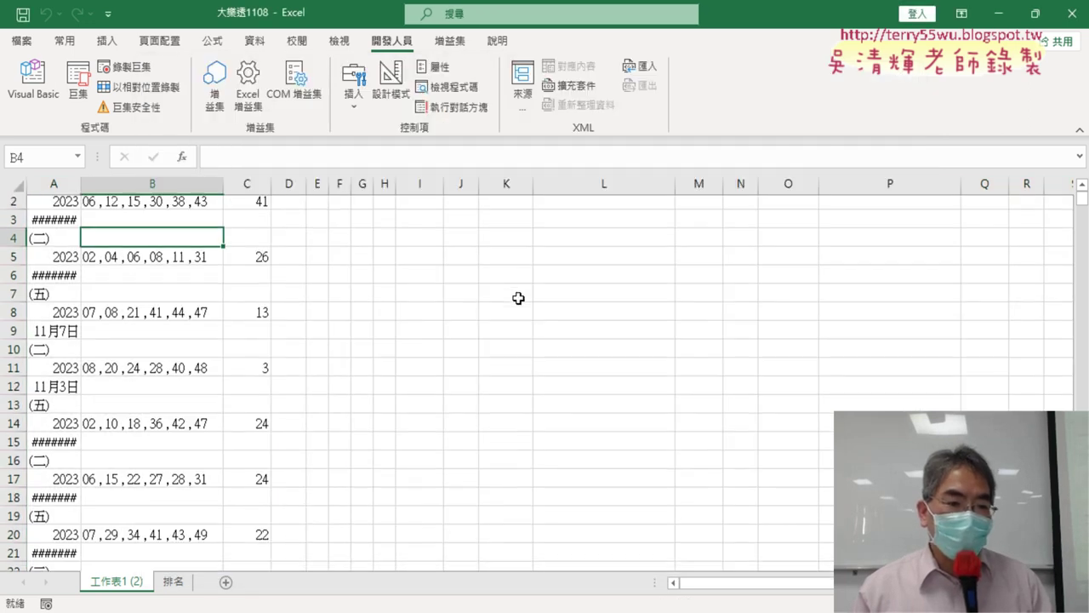
pyautogui.scroll(8, 204, 341)
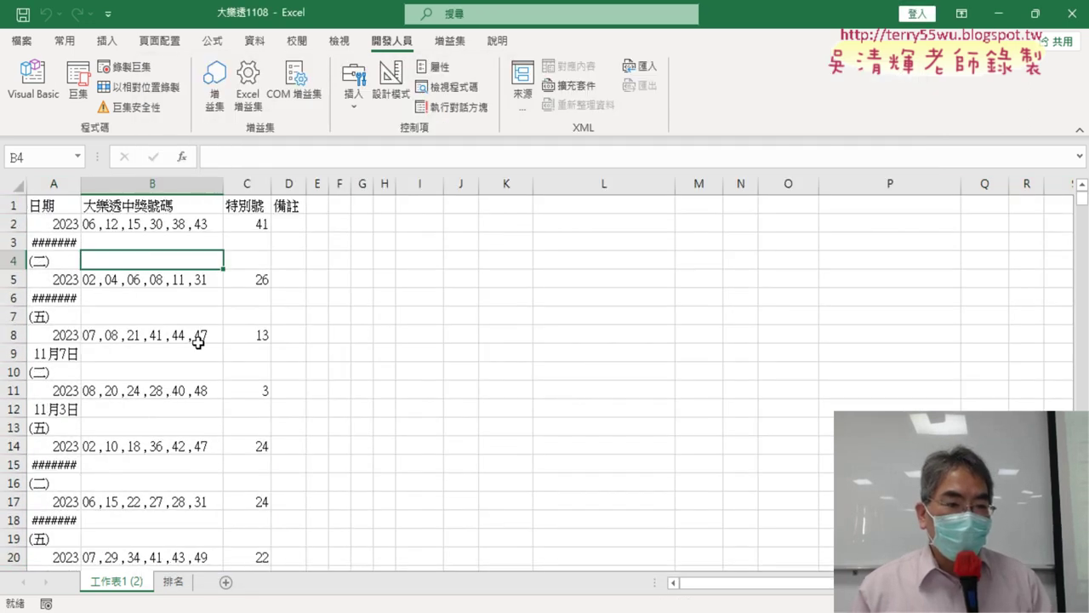
pyautogui.click(75, 241)
pyautogui.moveTo(102, 186); pyautogui.dragTo(108, 186)
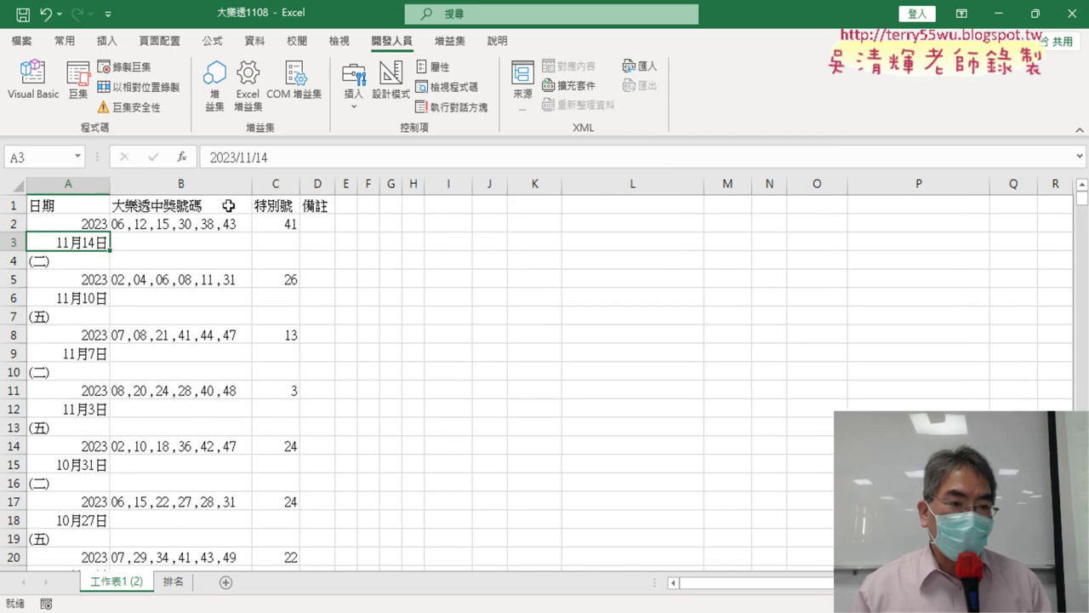
pyautogui.click(79, 204)
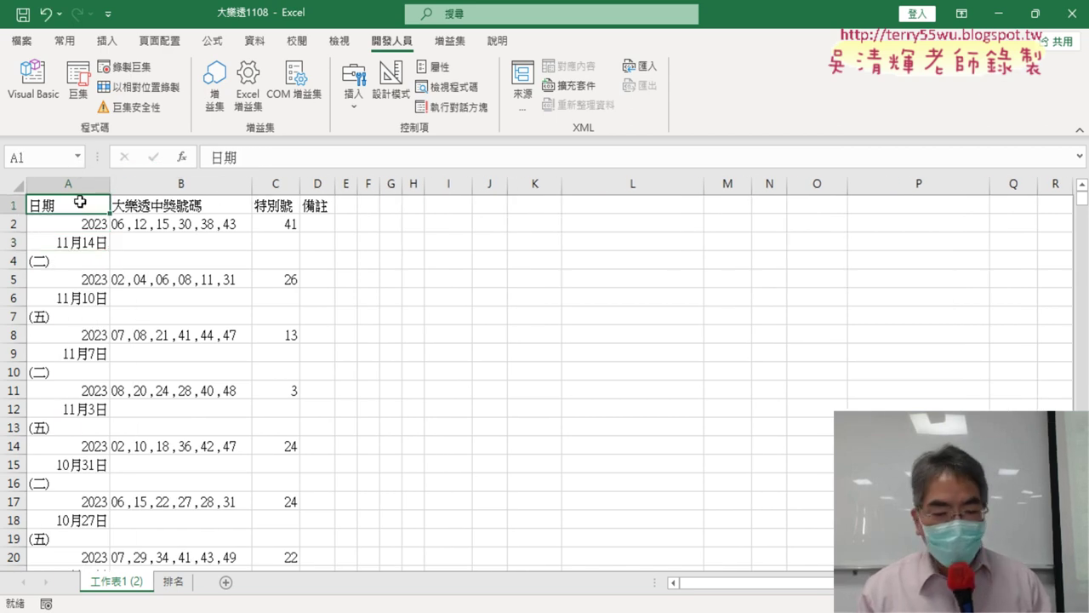
pyautogui.hotkey('ctrl', 'Down')
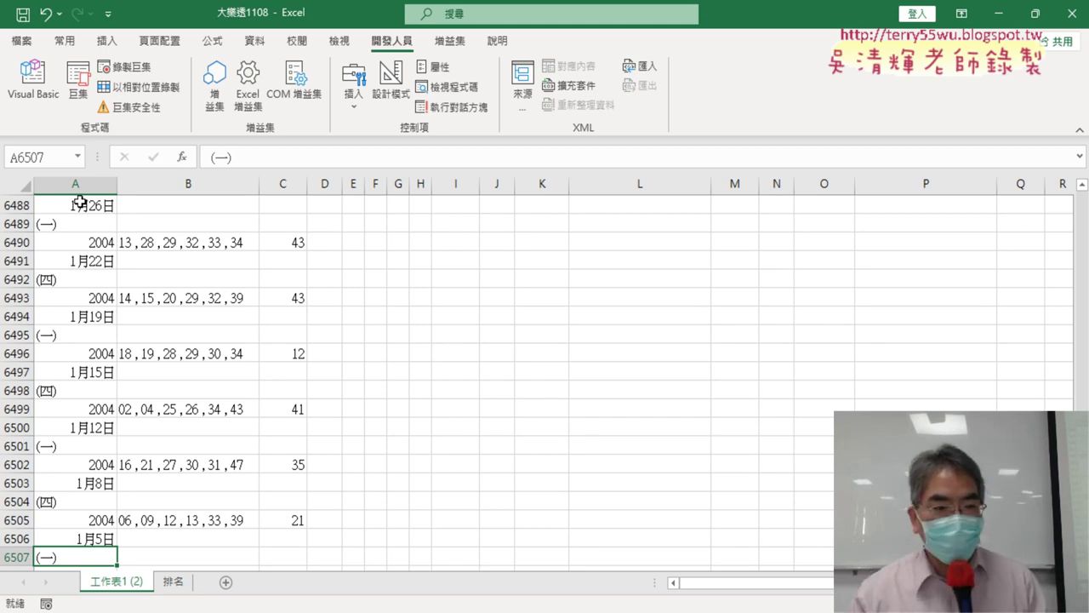
pyautogui.hotkey('ctrl', 'Up')
# Step: Inspect the date cells A2:A3, winning numbers in B2 and special number in C2, then switch to the notes
pyautogui.moveTo(94, 223); pyautogui.dragTo(85, 243)
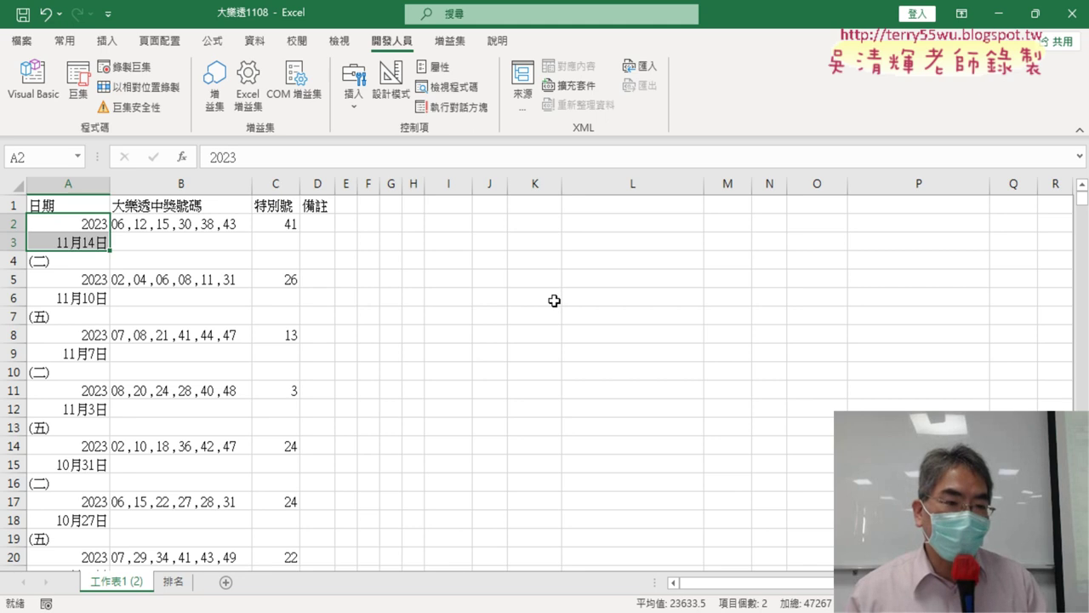
pyautogui.click(214, 225)
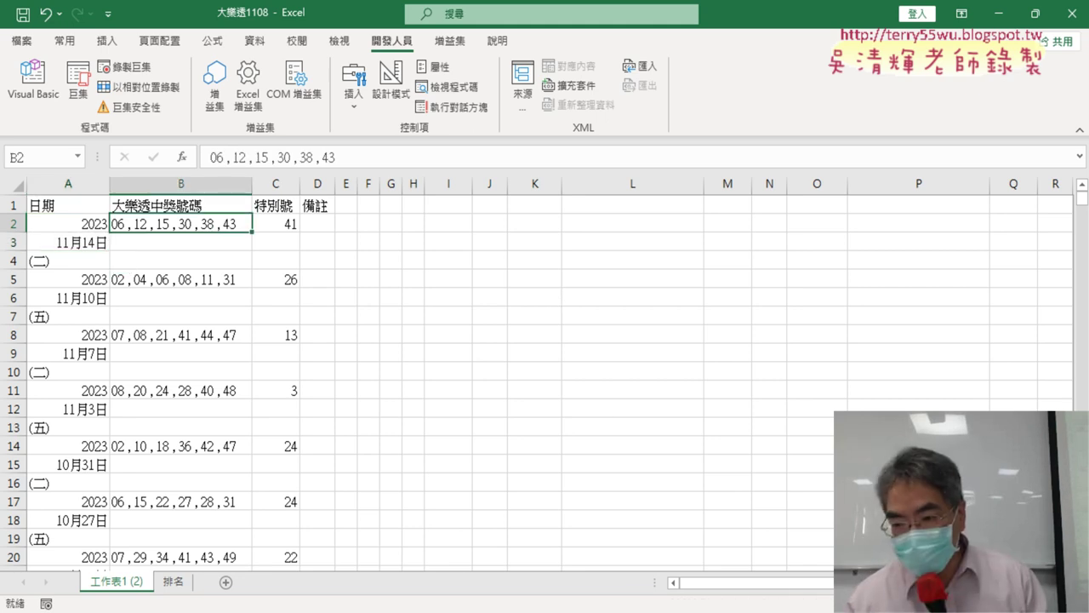
pyautogui.press('super+alt+d')
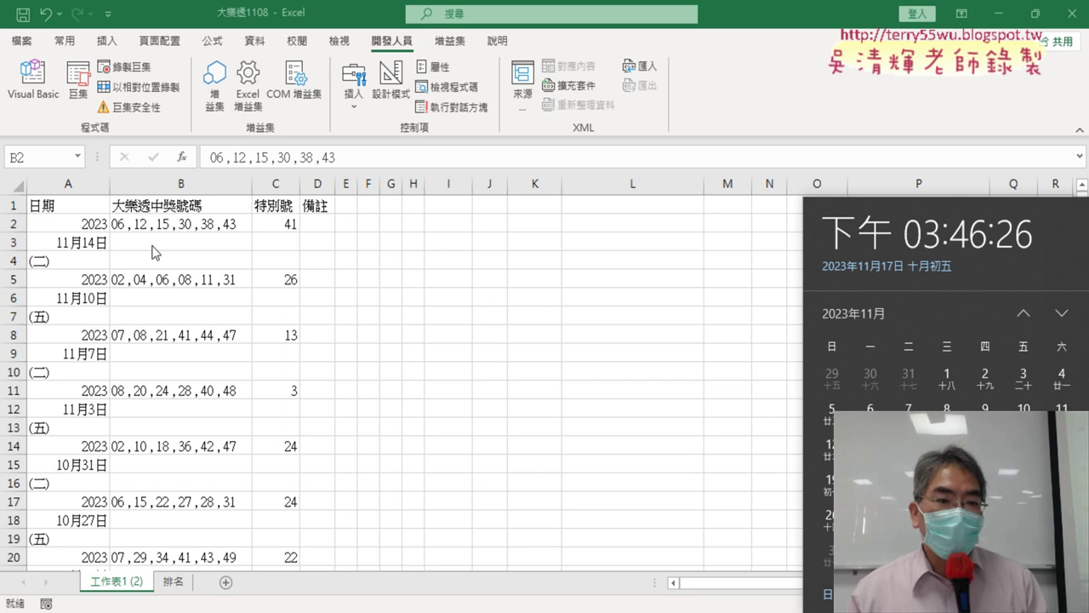
pyautogui.click(187, 226)
pyautogui.click(291, 229)
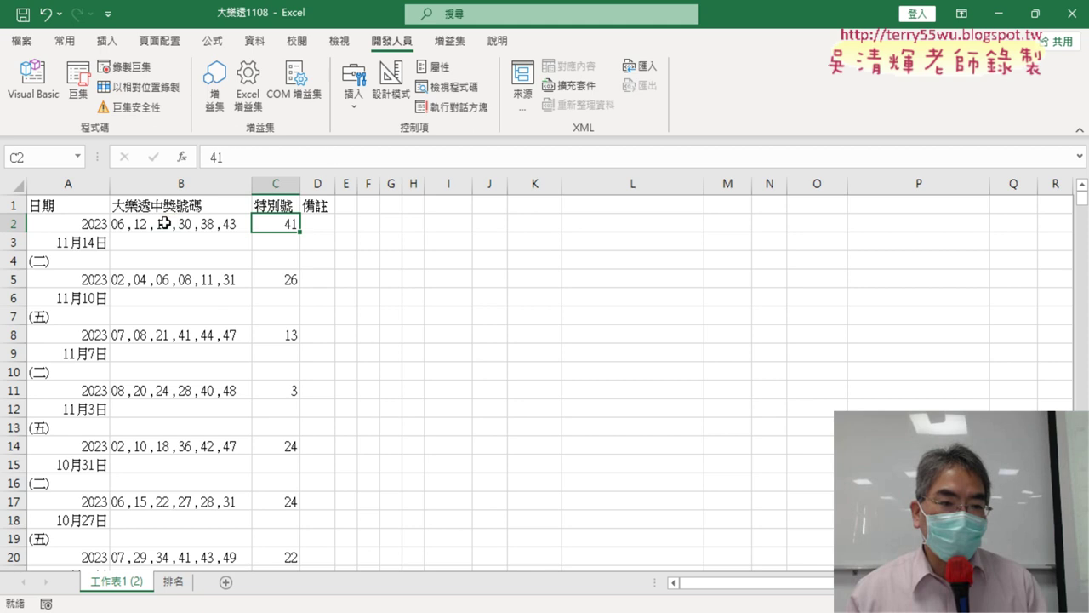
pyautogui.moveTo(164, 222); pyautogui.dragTo(275, 223)
pyautogui.click(278, 224)
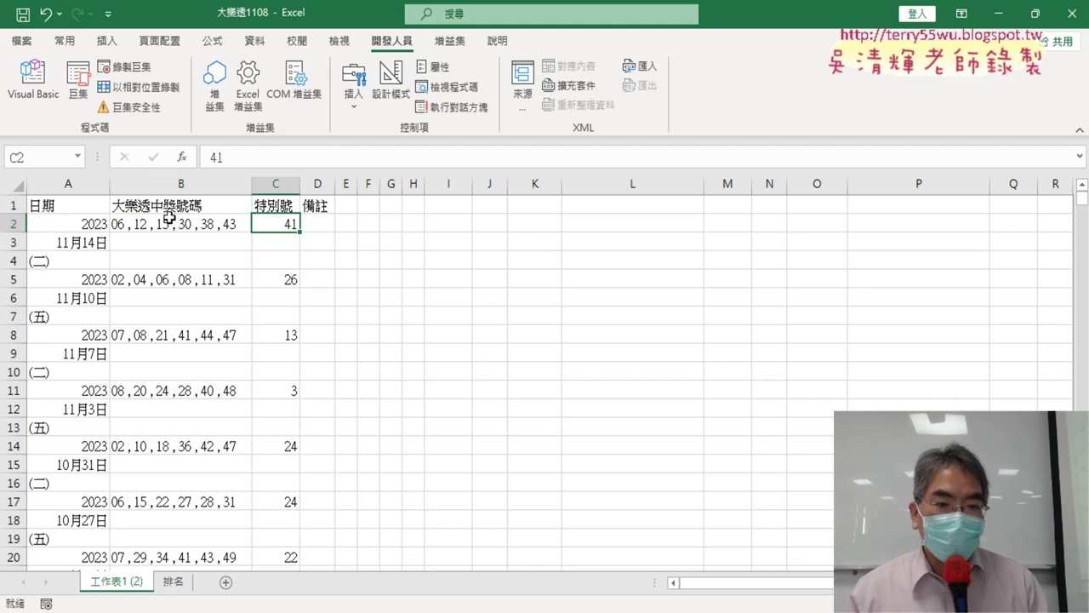
pyautogui.hotkey('alt', 'Tab')
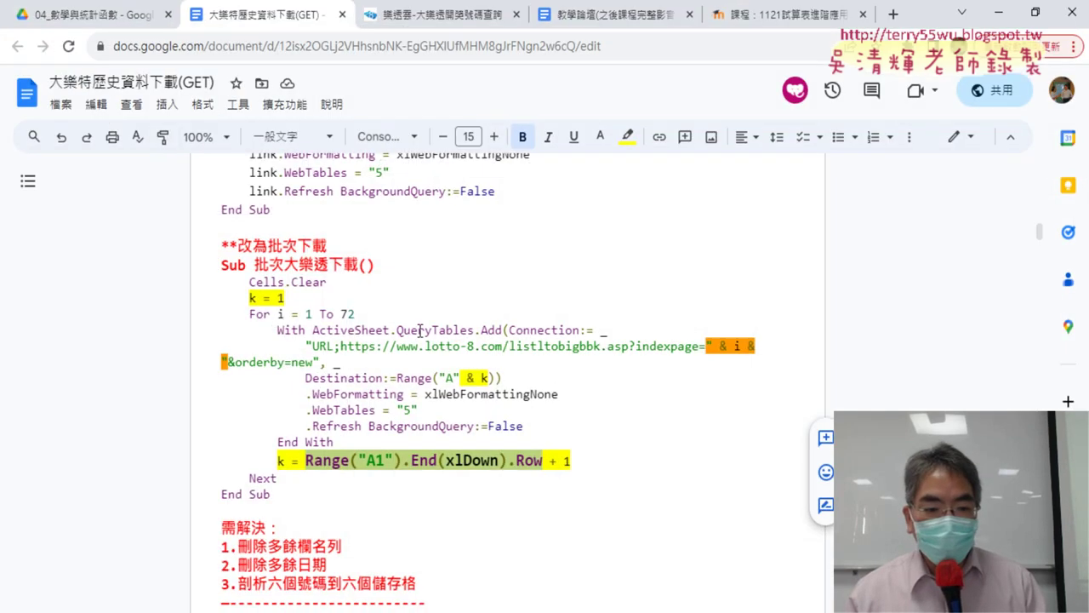
# Step: Highlight the three 需解決 items: extra header rows, extra dates, and unsplit numbers
pyautogui.scroll(-4, 420, 330)
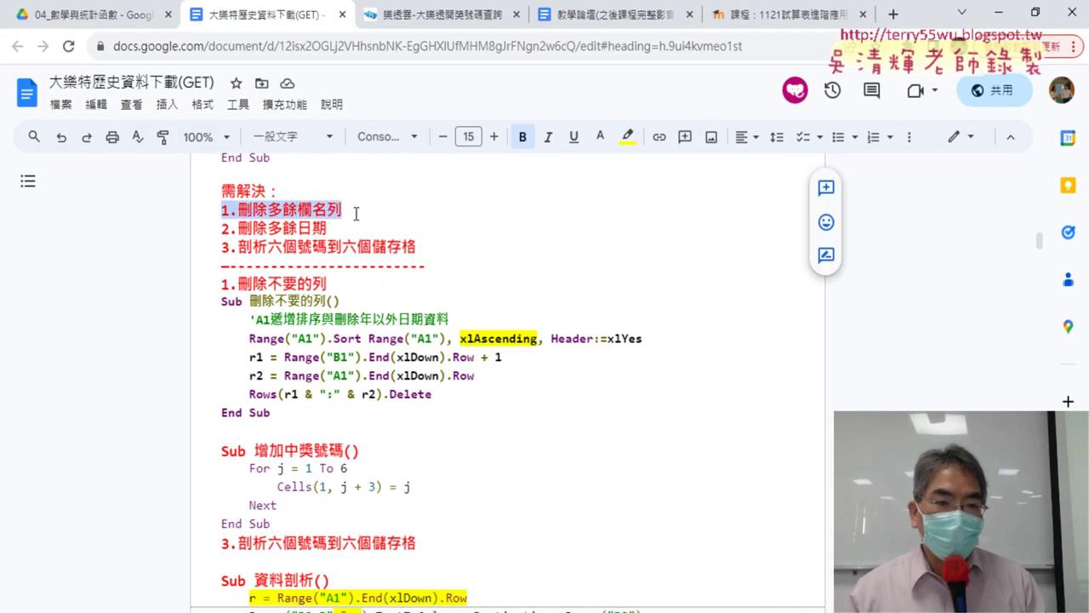
pyautogui.moveTo(221, 208); pyautogui.dragTo(420, 247)
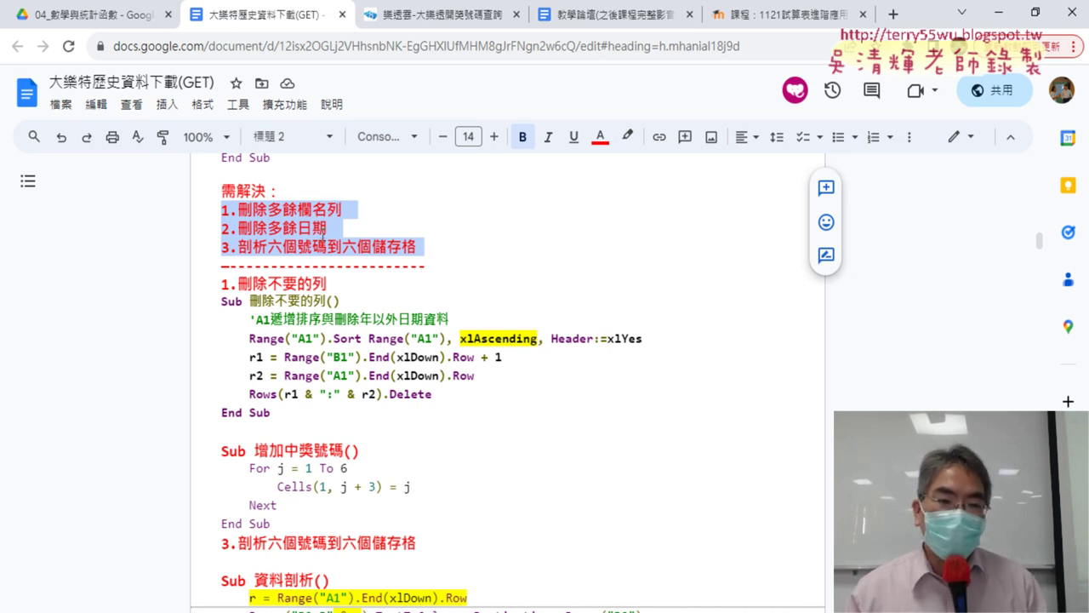
# Step: Return to Excel and select the 日期 header row 1 of the draw data
pyautogui.click(997, 13)
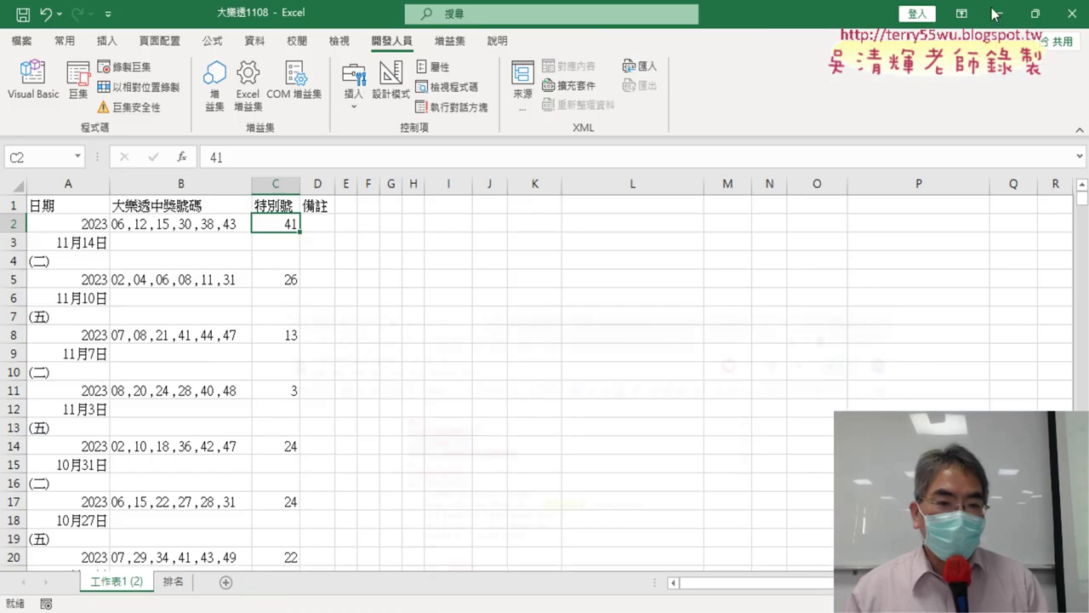
pyautogui.click(169, 223)
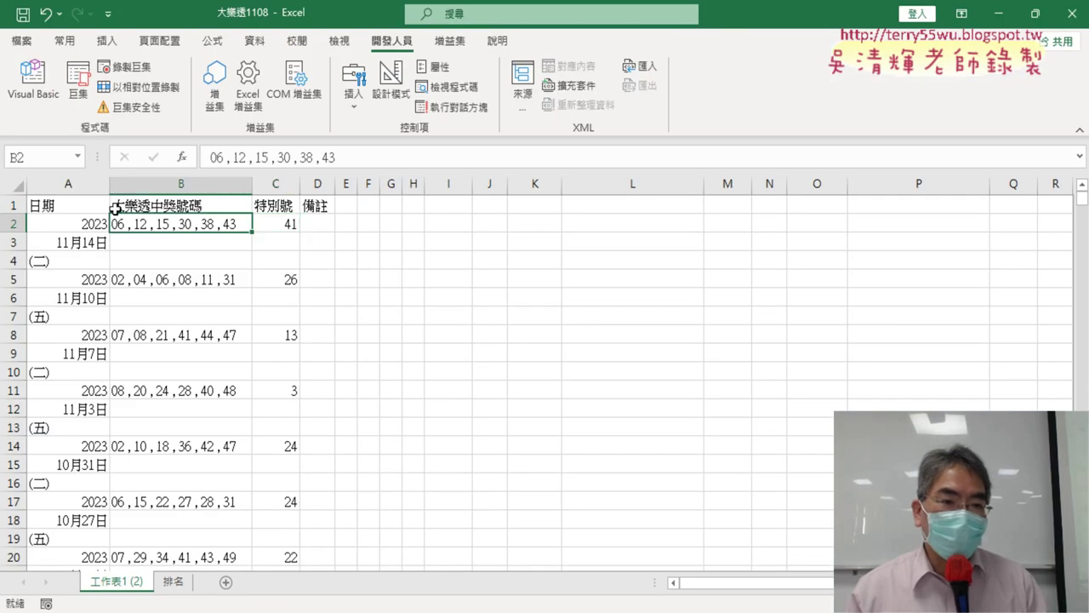
pyautogui.click(58, 207)
pyautogui.click(12, 205)
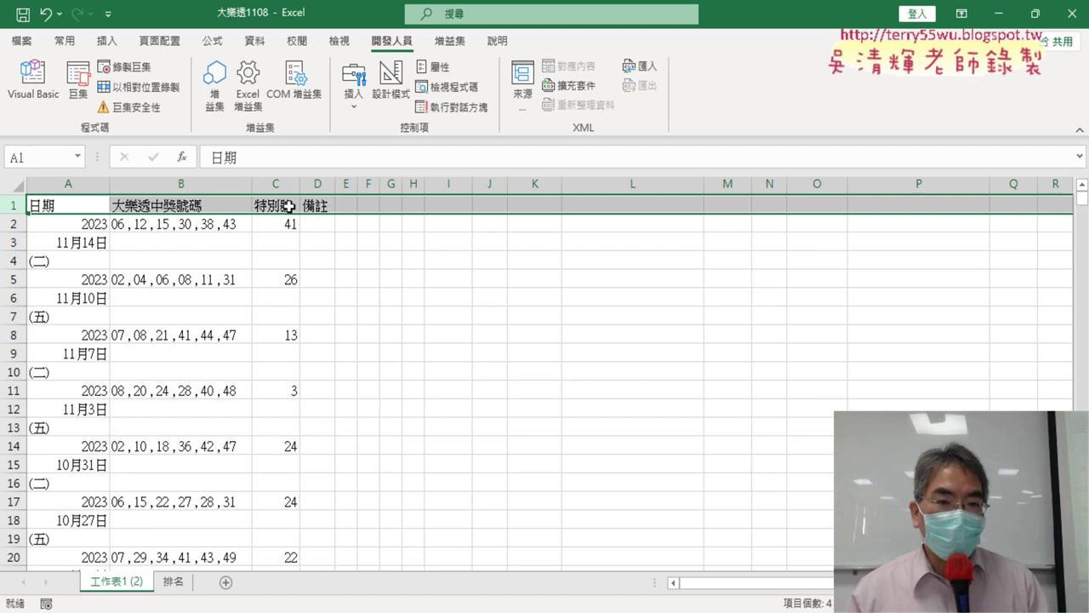
# Step: Select the repeated 日期 header rows 92 and 183 further down the sheet
pyautogui.scroll(-5, 329, 270)
pyautogui.scroll(-10, 328, 270)
pyautogui.scroll(-9, 328, 270)
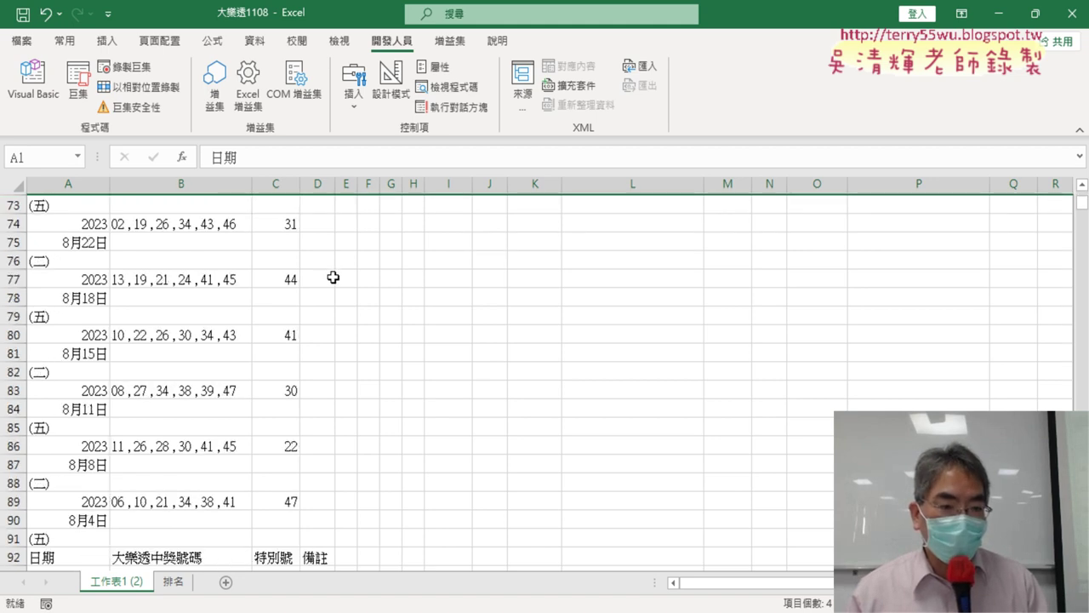
pyautogui.scroll(-4, 315, 289)
pyautogui.click(16, 334)
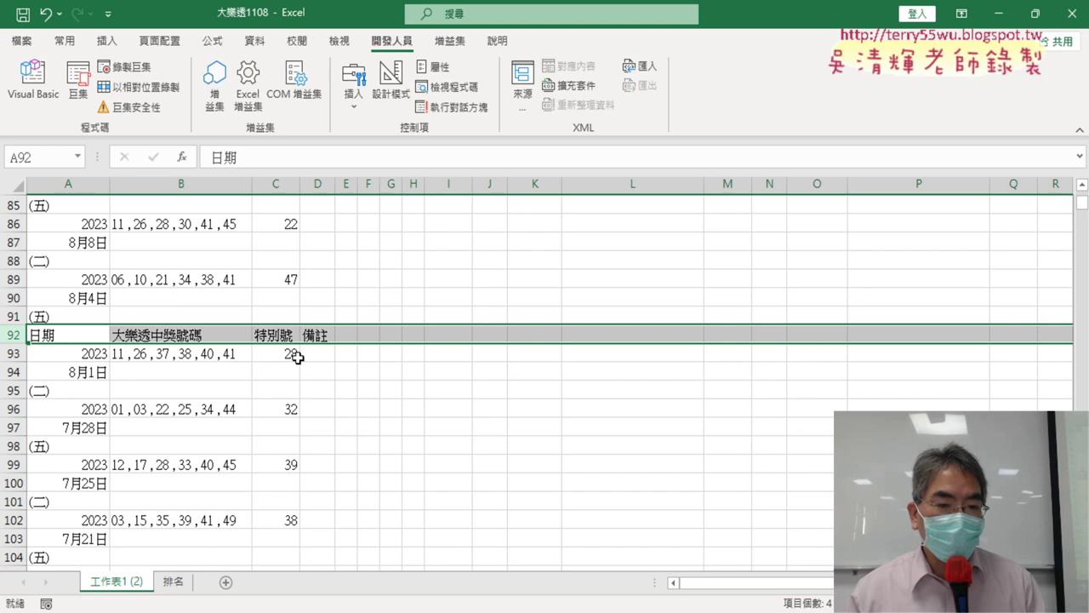
pyautogui.scroll(-11, 302, 355)
pyautogui.scroll(-5, 302, 355)
pyautogui.scroll(-9, 302, 355)
pyautogui.scroll(-9, 302, 355)
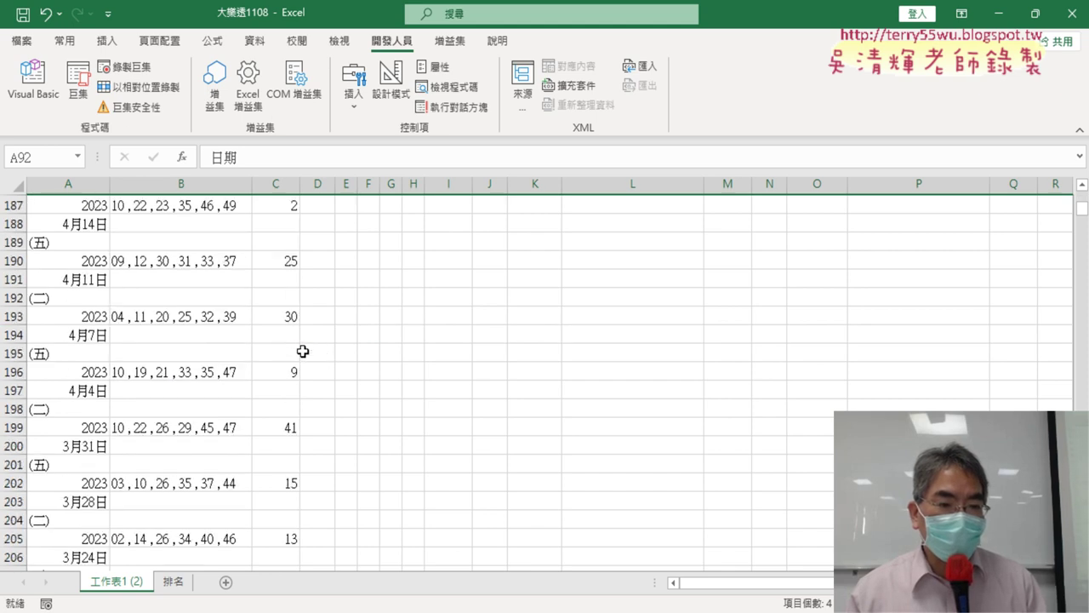
pyautogui.scroll(2, 195, 316)
pyautogui.click(6, 243)
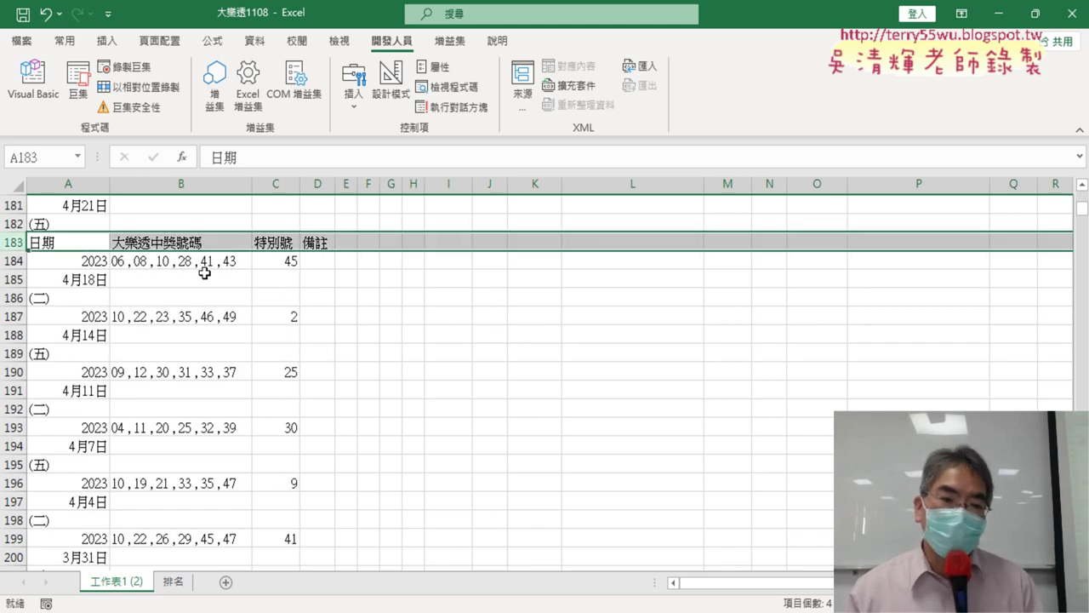
# Step: Start stepping through the 刪除不要的列 procedure with F8 in the VBA editor
pyautogui.click(32, 81)
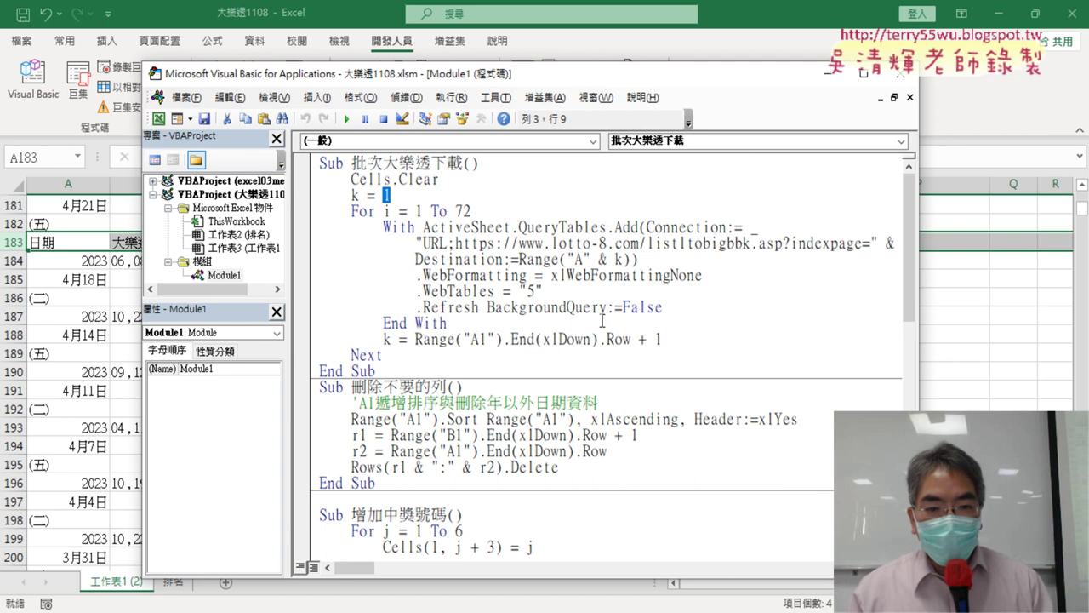
pyautogui.scroll(-2, 637, 337)
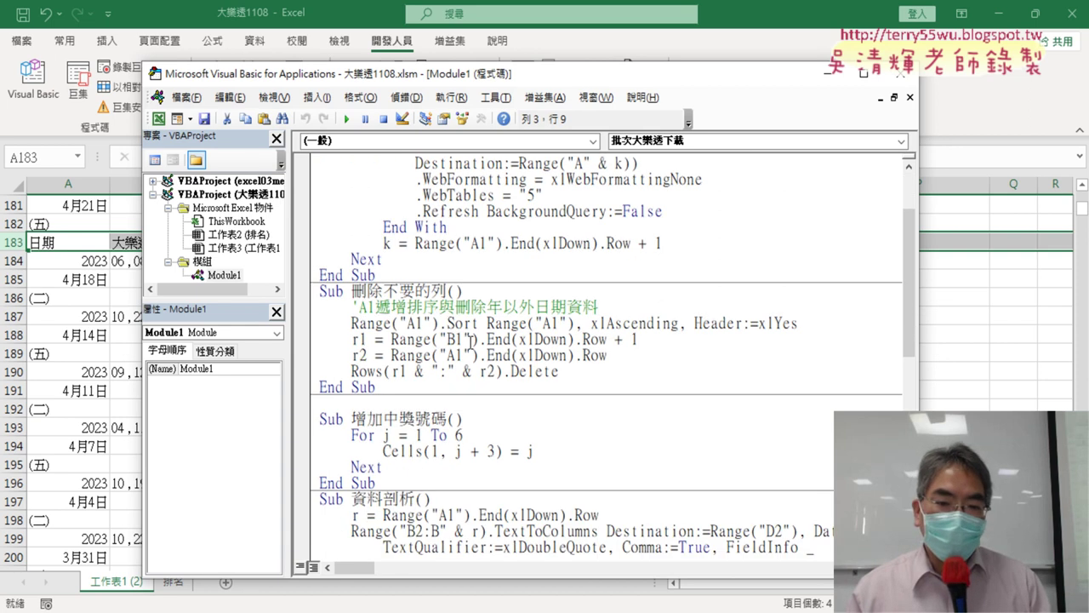
pyautogui.click(503, 323)
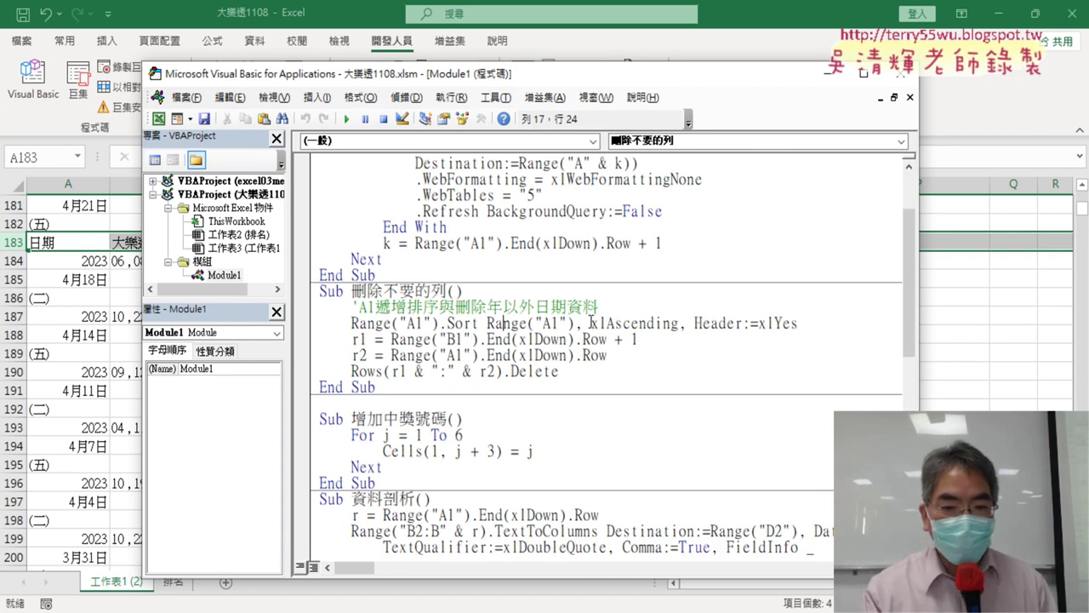
pyautogui.press('F8')
pyautogui.press('F8')
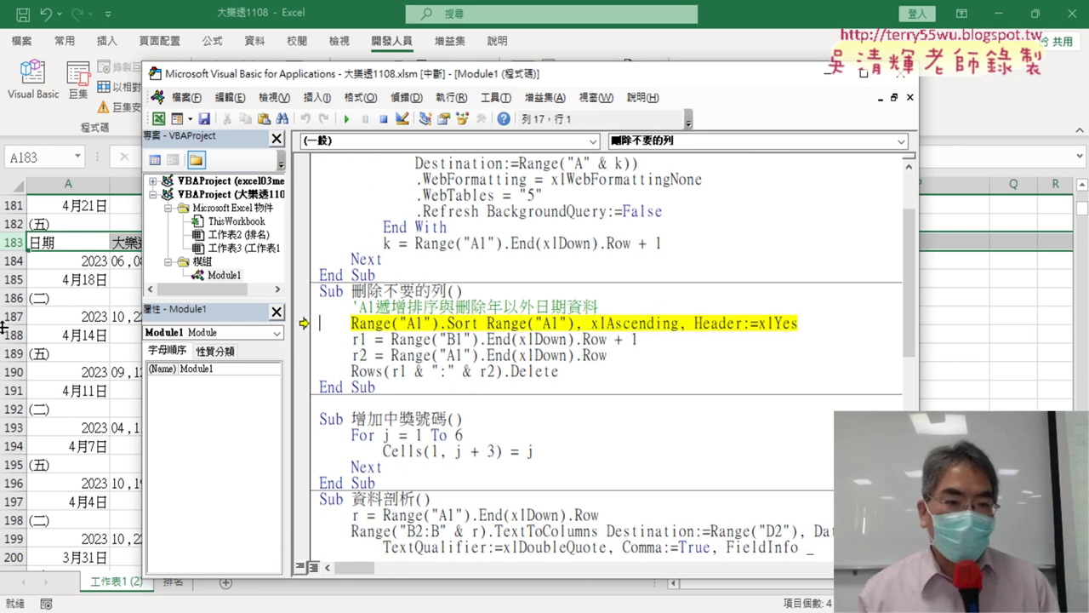
pyautogui.scroll(3, 92, 313)
pyautogui.scroll(12, 88, 306)
pyautogui.scroll(12, 89, 302)
pyautogui.scroll(6, 88, 298)
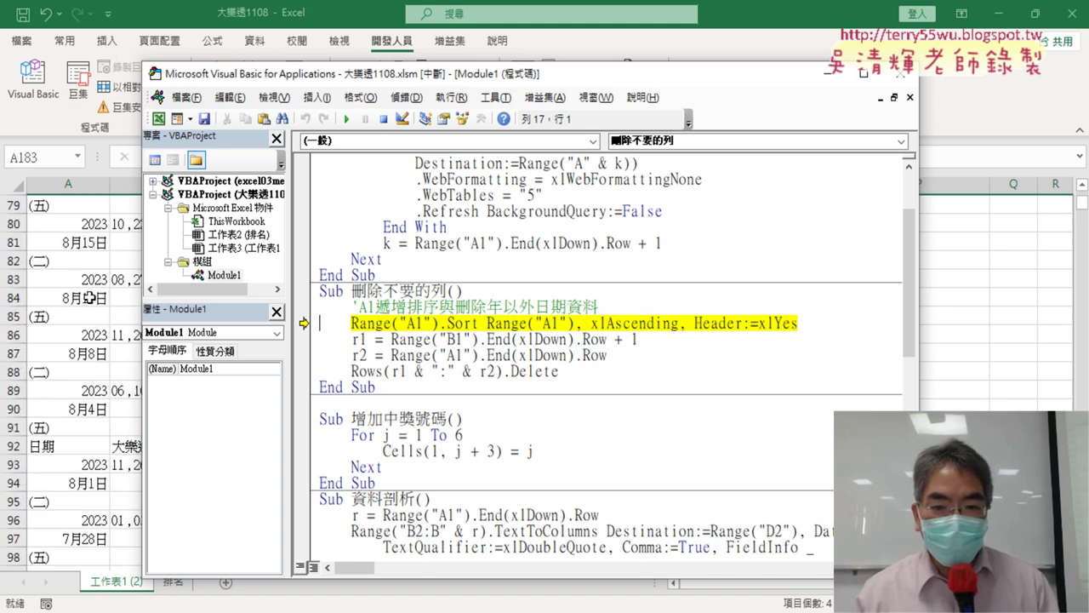
pyautogui.scroll(10, 89, 298)
pyautogui.scroll(8, 88, 298)
pyautogui.scroll(8, 88, 298)
# Step: Execute the Range("A1").Sort line so the draws sort ascending by date, 2004 first
pyautogui.hotkey('alt', 'F11')
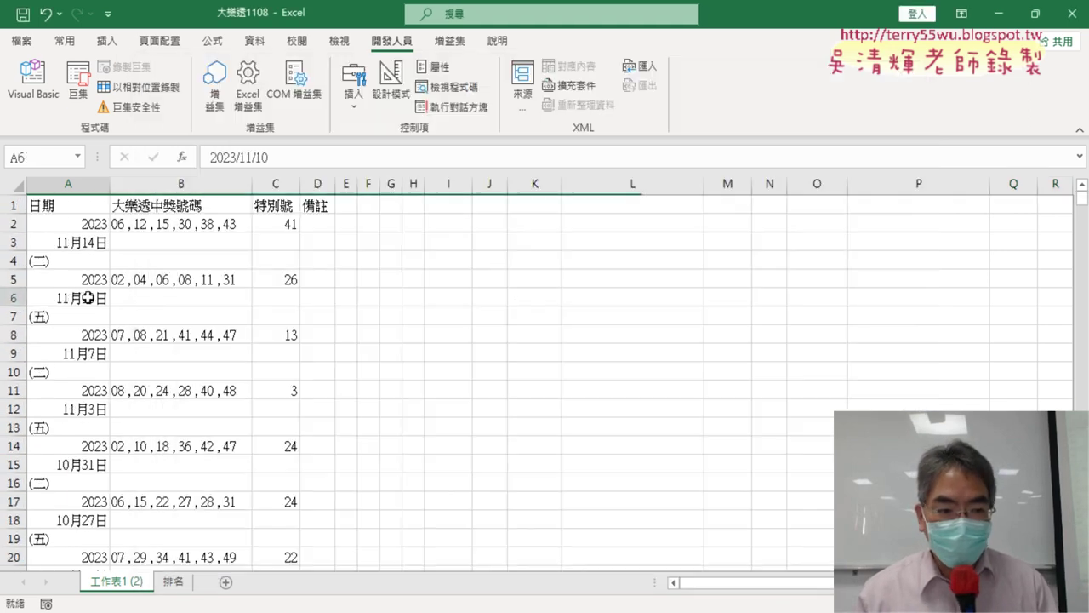
pyautogui.hotkey('ctrl', 'Home')
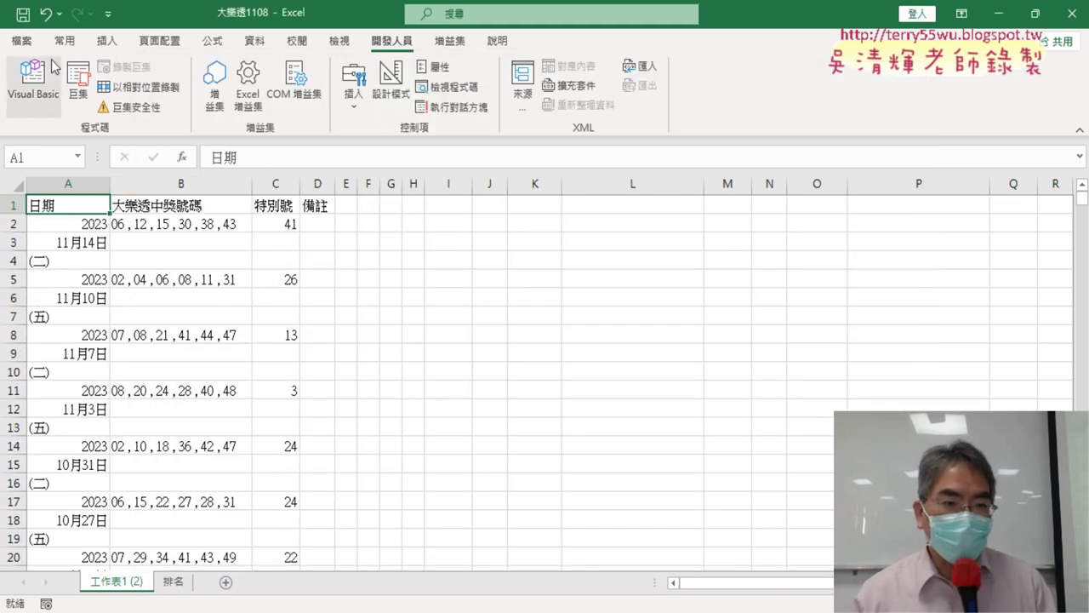
pyautogui.click(34, 77)
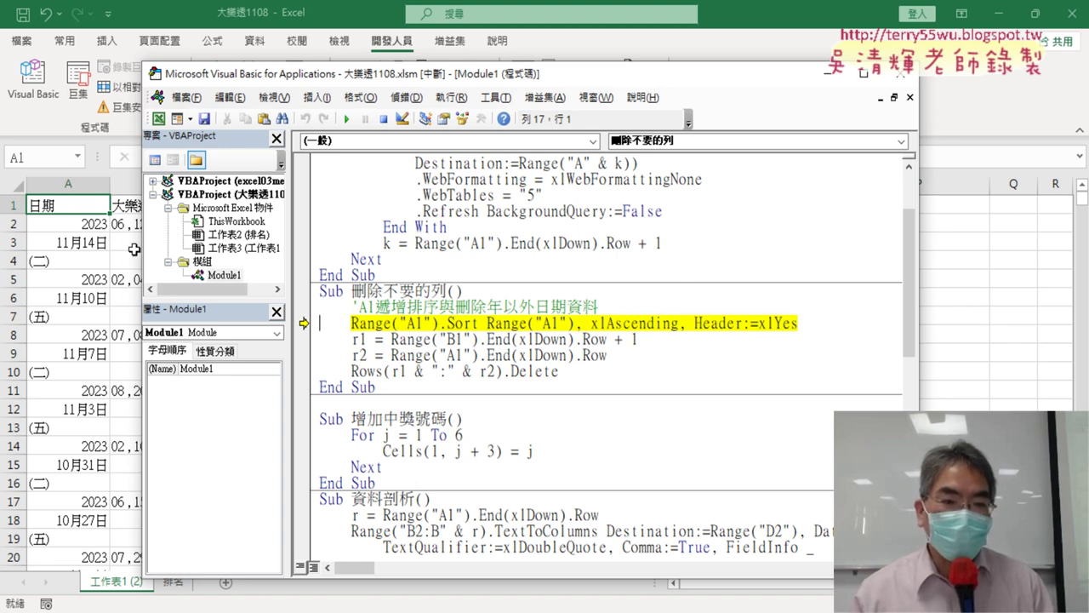
pyautogui.moveTo(465, 75); pyautogui.dragTo(583, 69)
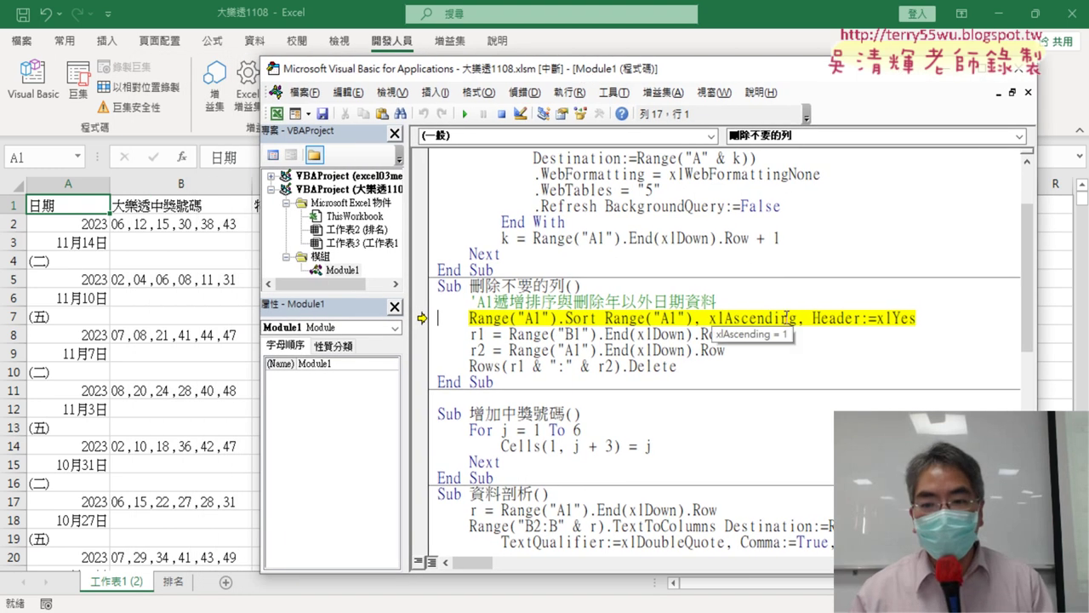
pyautogui.moveTo(796, 318); pyautogui.dragTo(707, 318)
pyautogui.moveTo(744, 323)
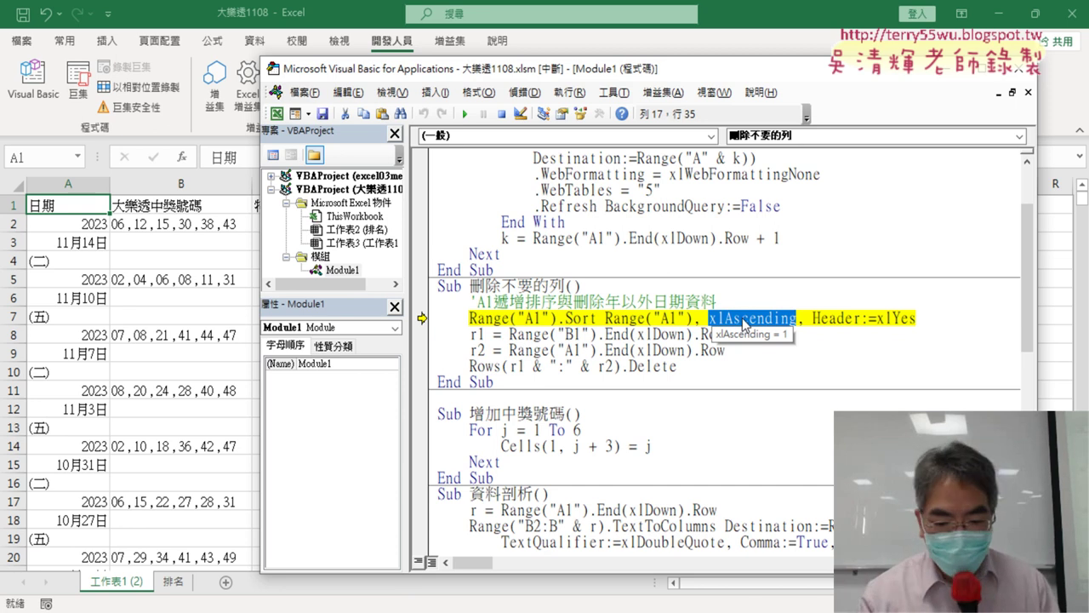
pyautogui.press('F8')
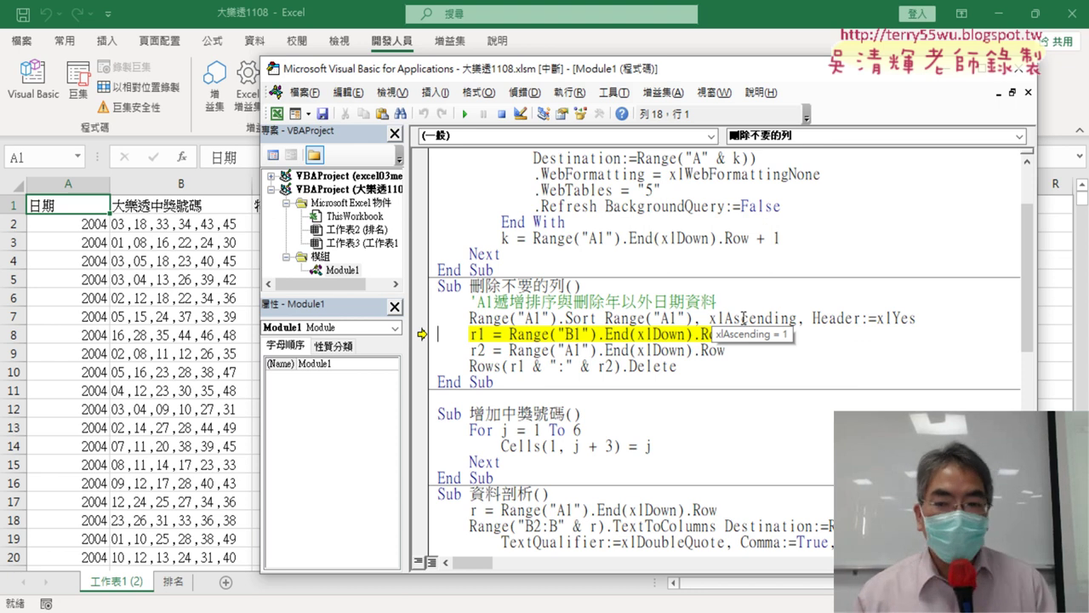
# Step: Point out the sort line's Header:=xlYes argument and move the code window aside
pyautogui.moveTo(722, 318); pyautogui.dragTo(731, 318)
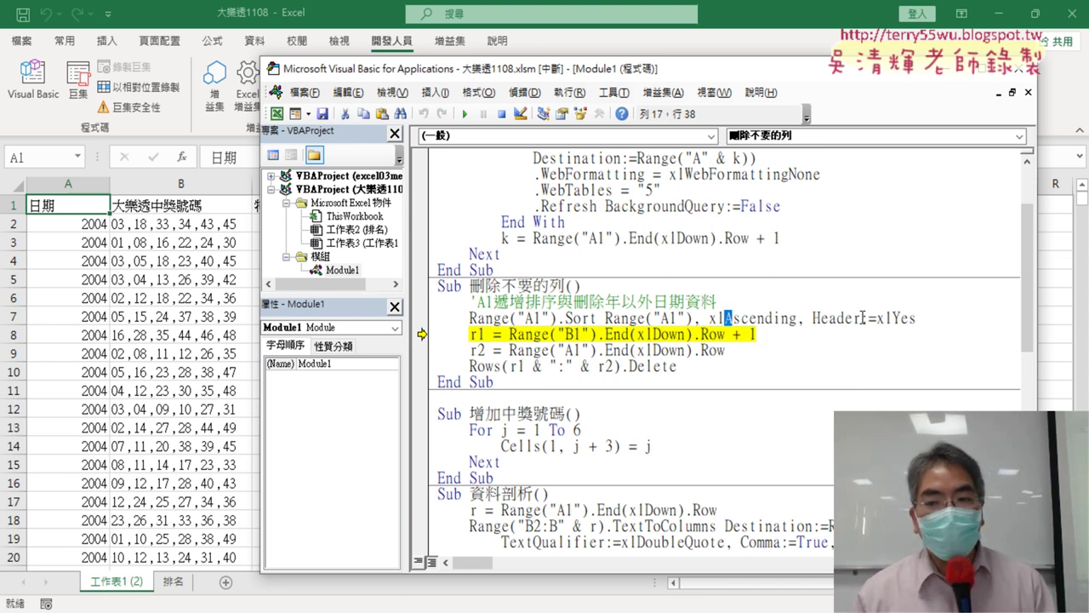
pyautogui.moveTo(813, 319); pyautogui.dragTo(916, 318)
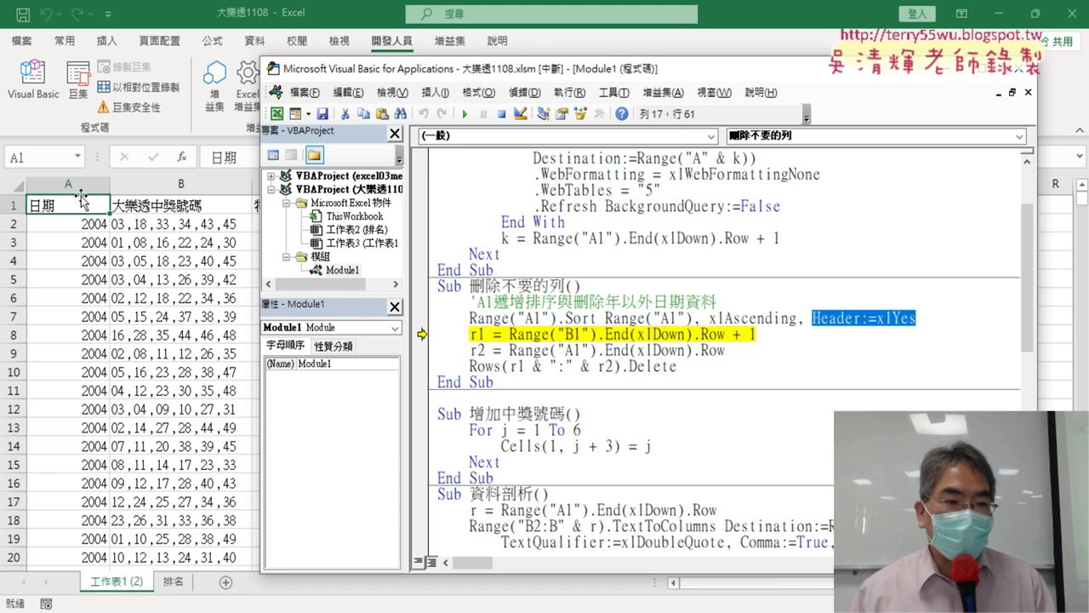
pyautogui.moveTo(406, 75); pyautogui.dragTo(551, 64)
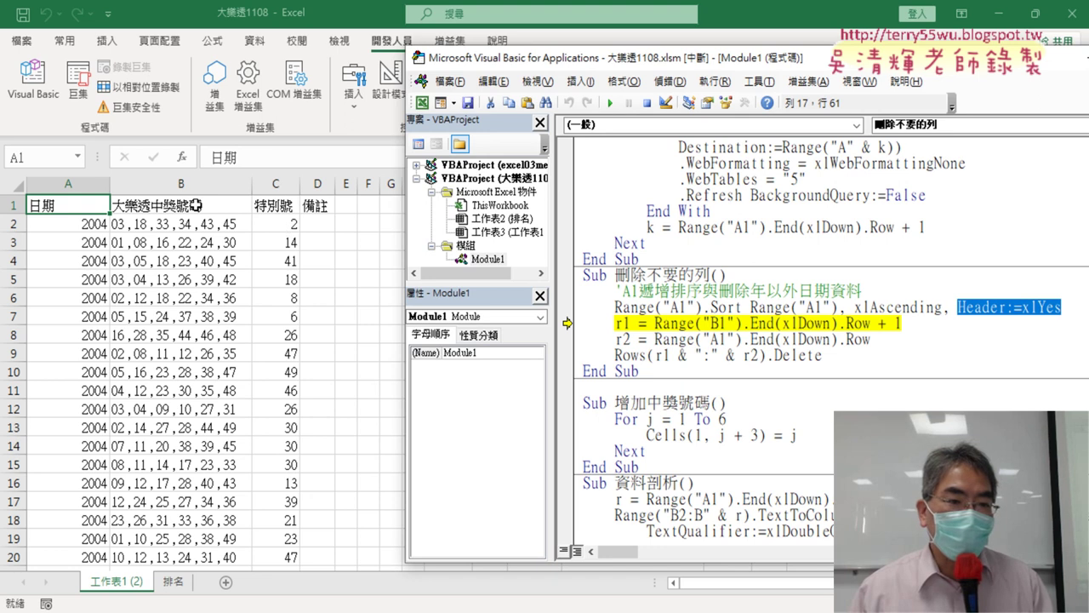
# Step: Confirm column B's draws end at row 2146 while date and header rows run to row 6507
pyautogui.click(196, 205)
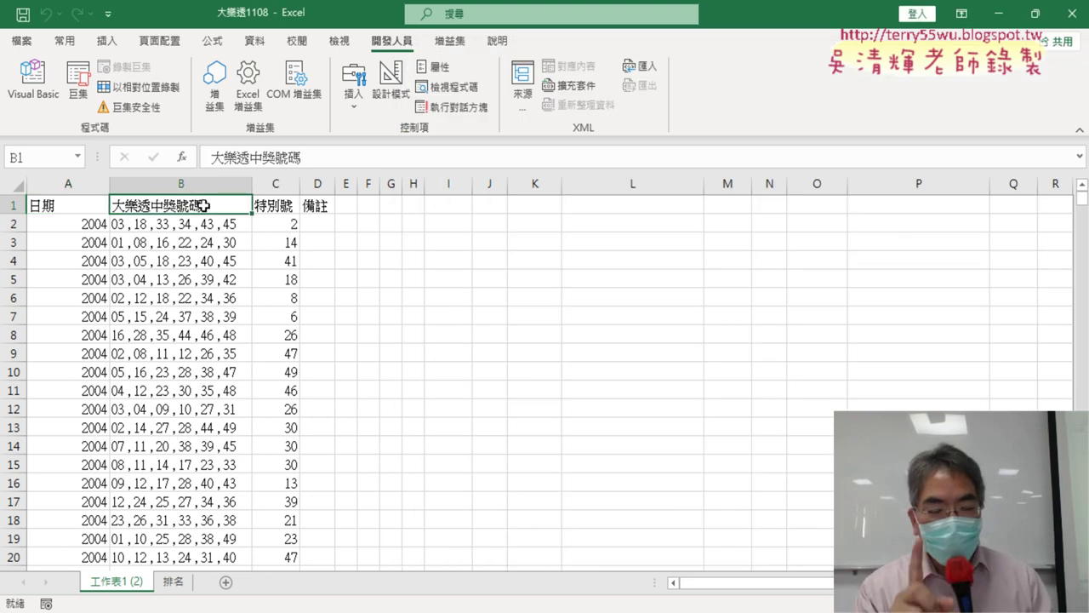
pyautogui.hotkey('ctrl', 'Down')
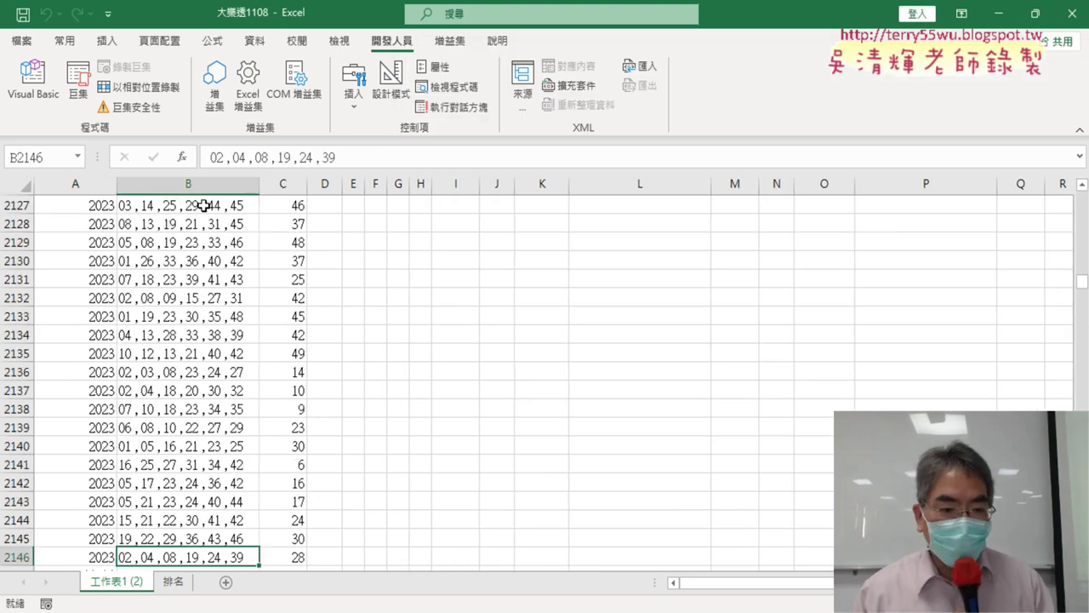
pyautogui.scroll(-2, 326, 311)
pyautogui.scroll(-2, 326, 311)
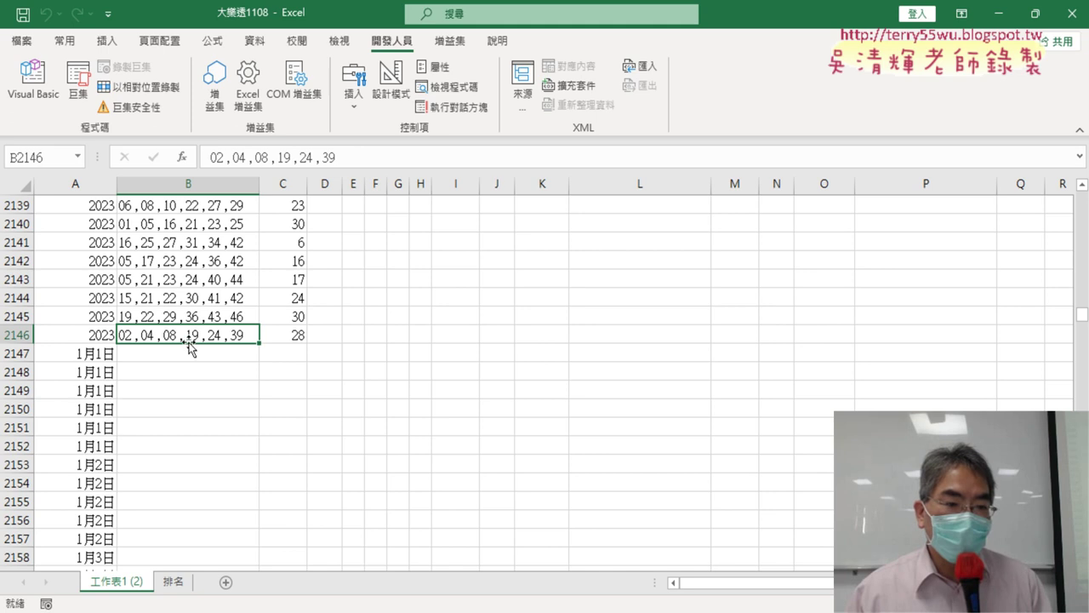
pyautogui.click(185, 355)
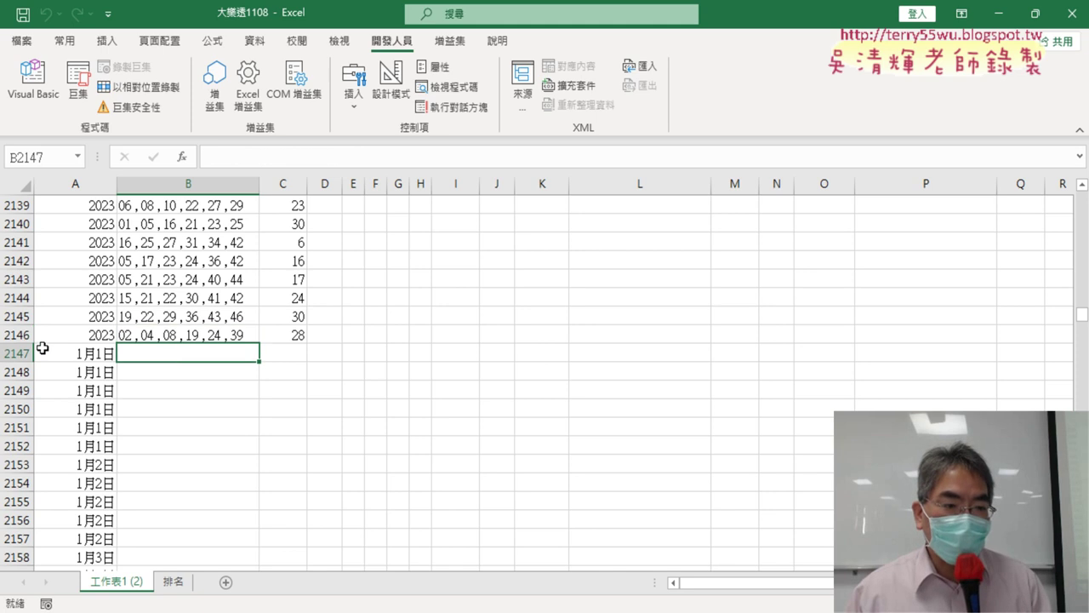
pyautogui.click(4, 352)
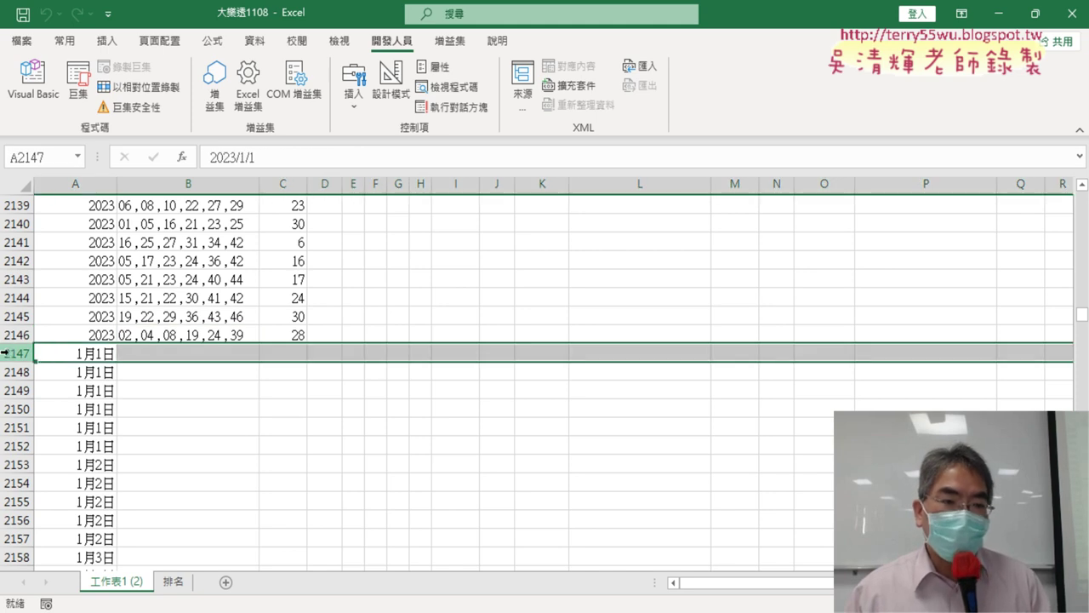
pyautogui.click(86, 205)
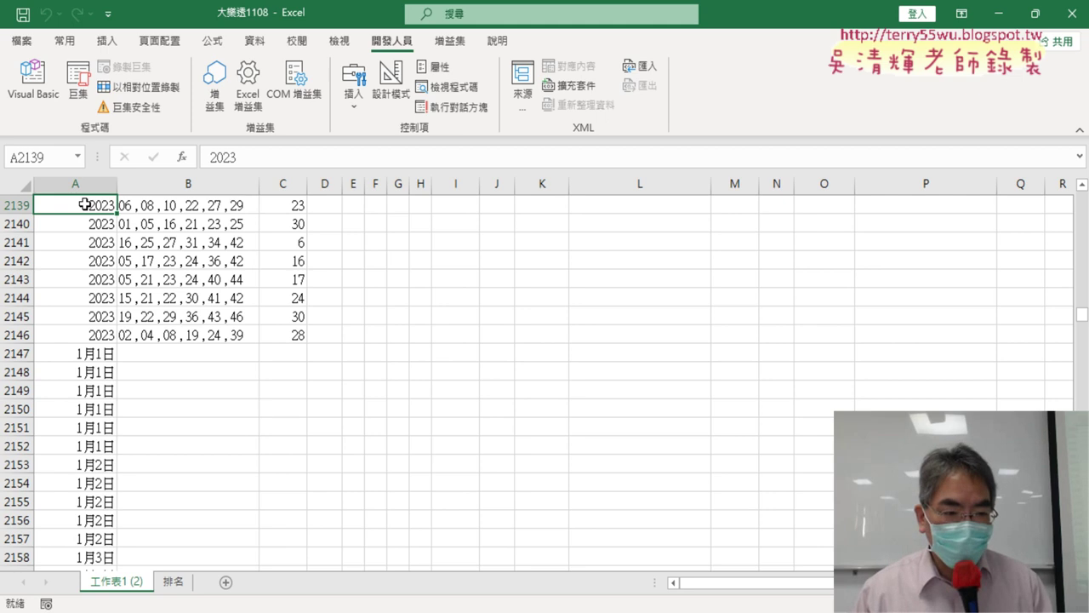
pyautogui.hotkey('ctrl', 'Down')
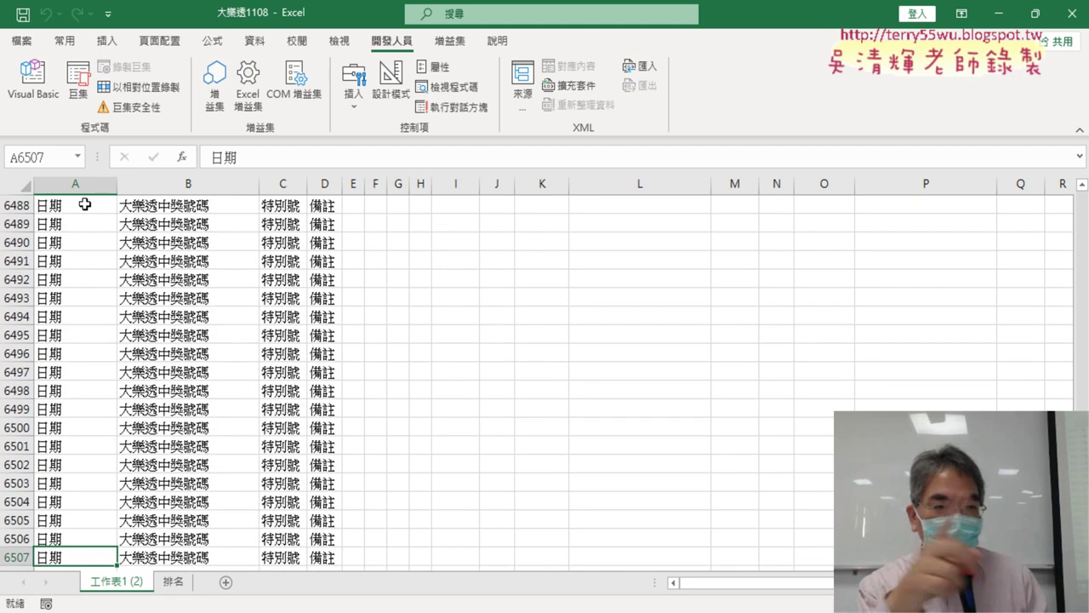
# Step: Step through the r1 and r2 lines that find the first and last rows to delete
pyautogui.click(43, 94)
pyautogui.scroll(-1, 737, 339)
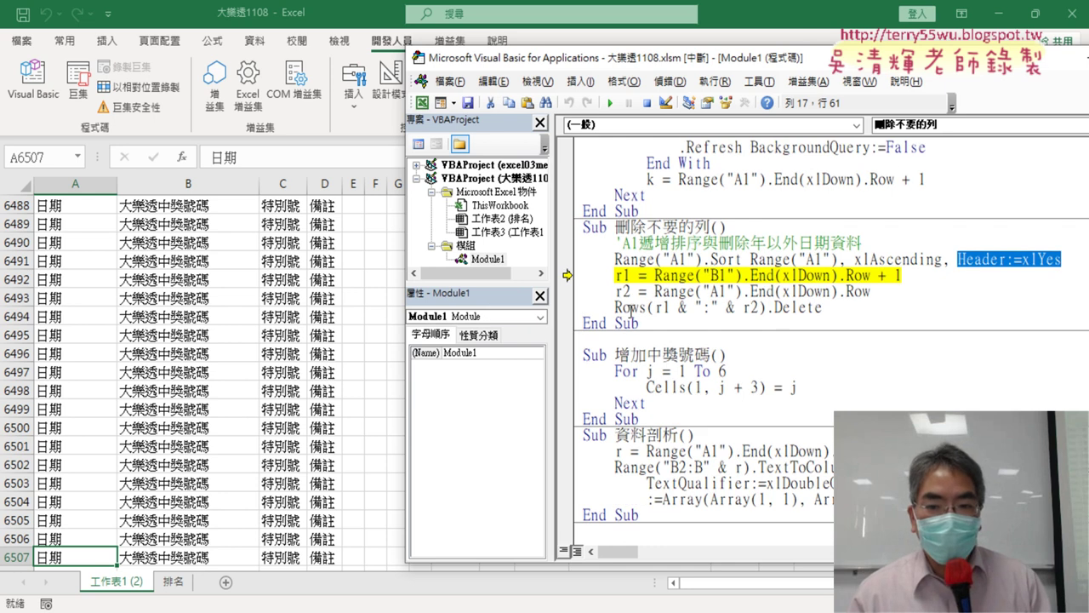
pyautogui.moveTo(615, 308); pyautogui.dragTo(827, 311)
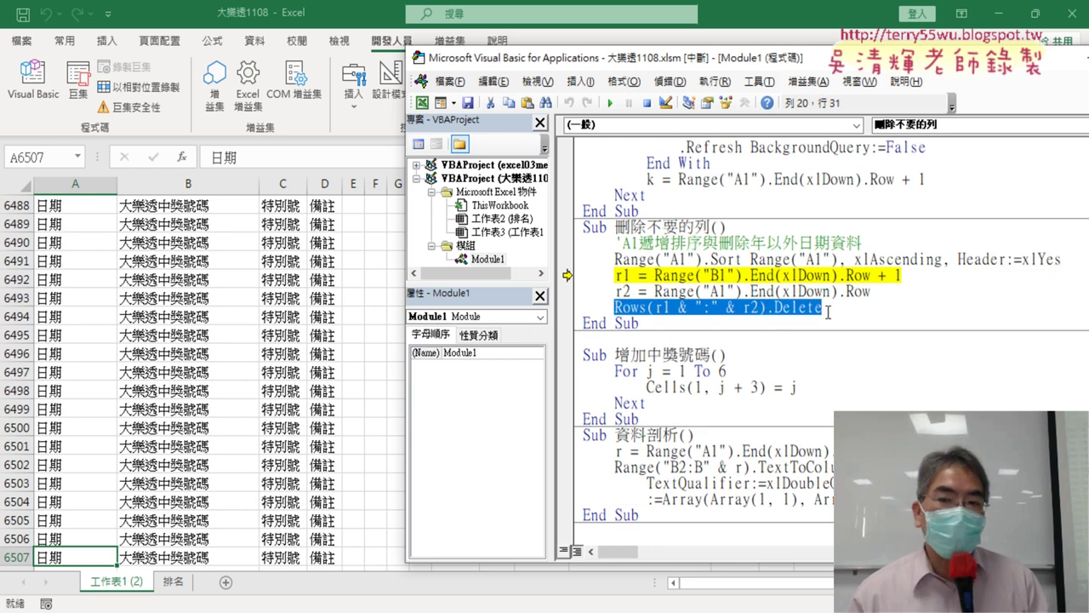
pyautogui.moveTo(703, 277)
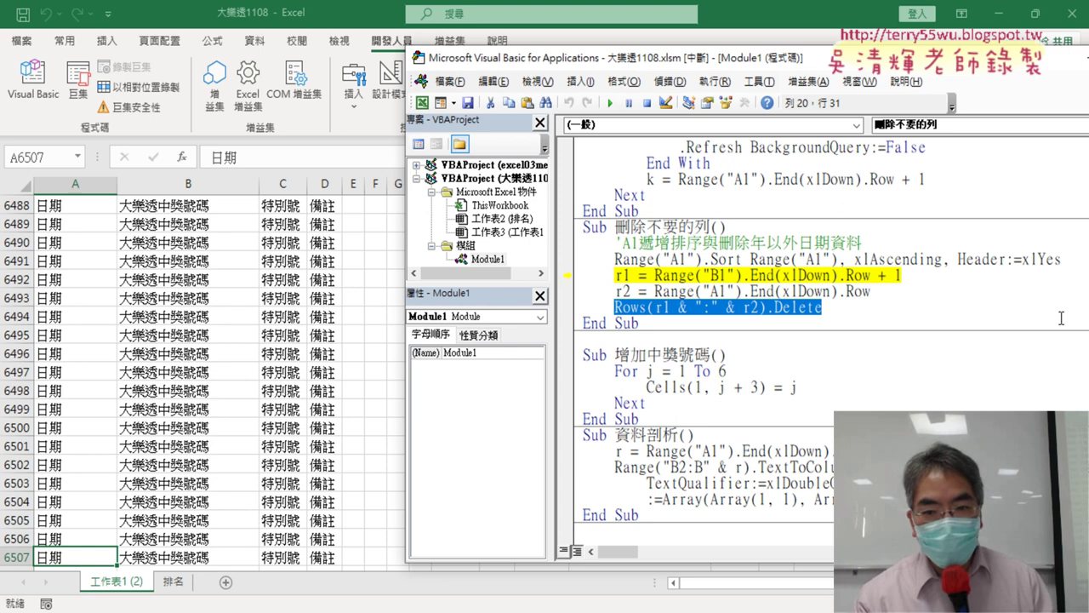
pyautogui.press('F8')
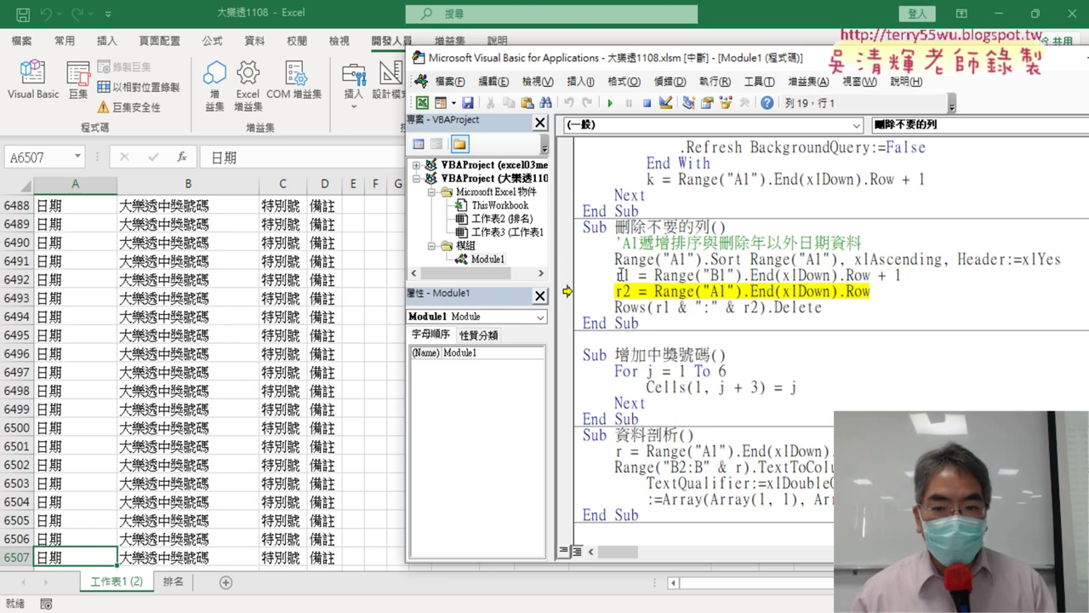
pyautogui.moveTo(624, 275)
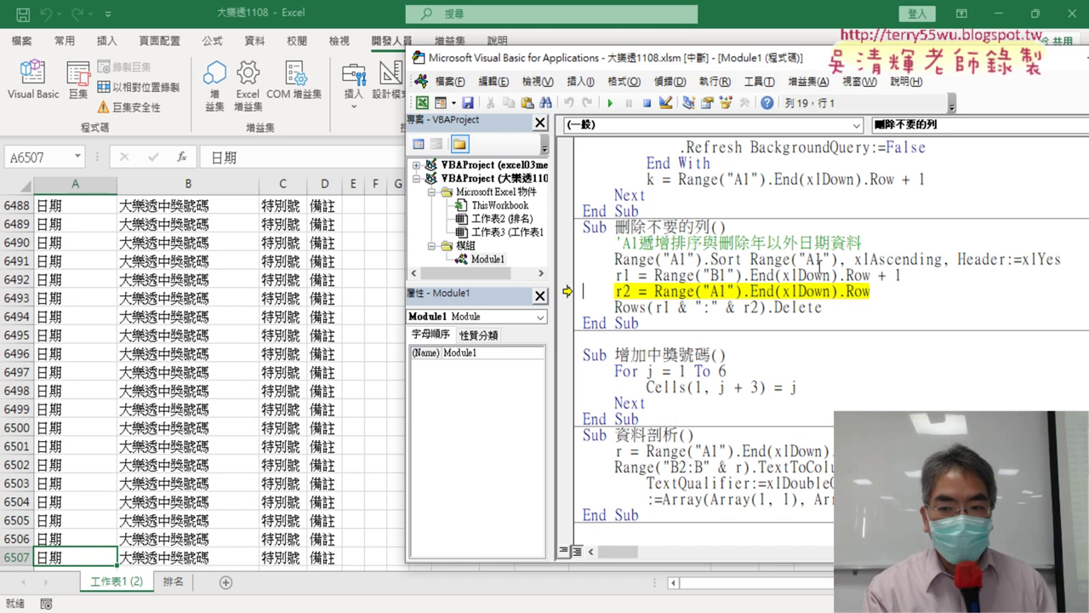
pyautogui.press('F8')
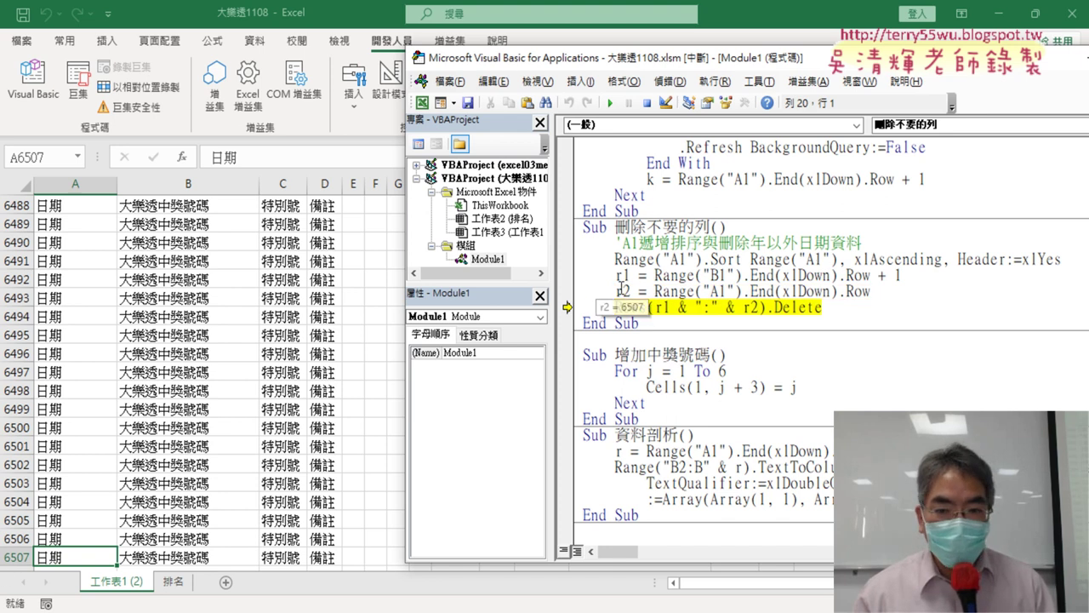
# Step: Run the Rows(r1 & ":" & r2).Delete line, removing rows 2147 to 6507, and view the sheet
pyautogui.moveTo(653, 307); pyautogui.dragTo(760, 308)
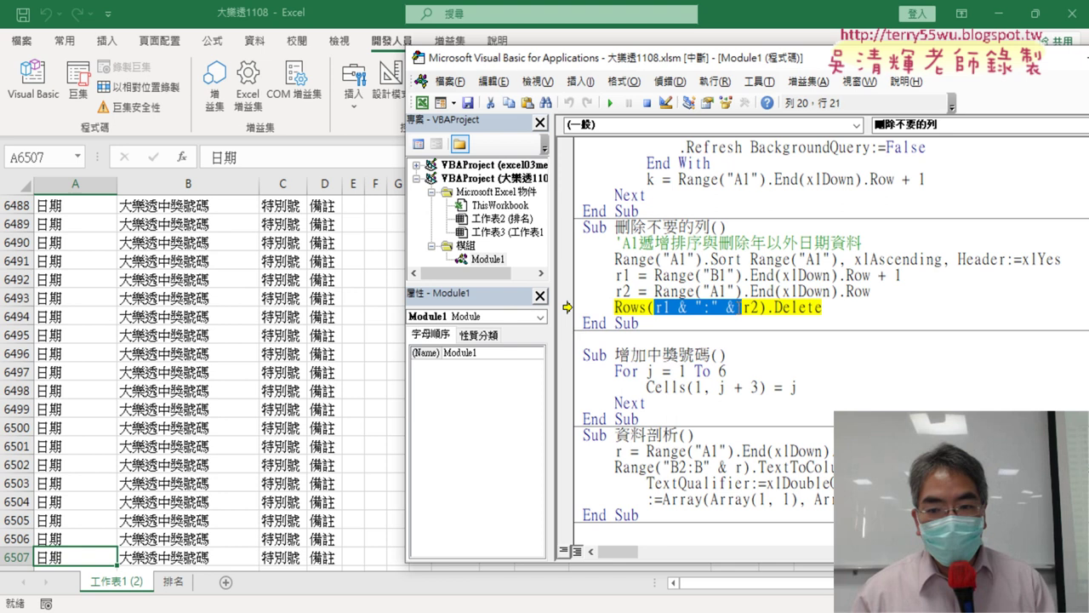
pyautogui.moveTo(760, 310)
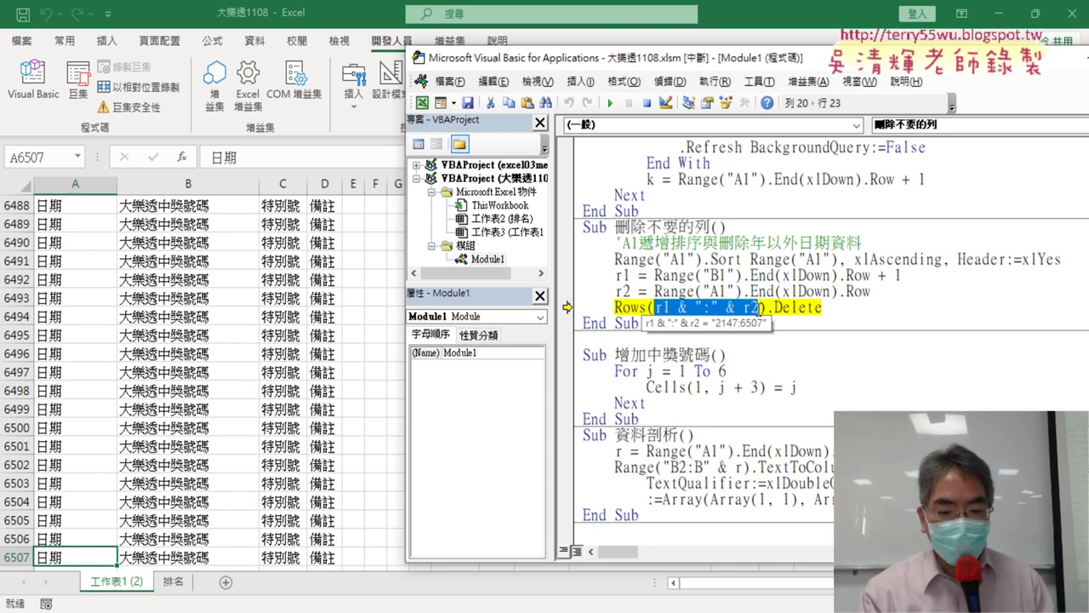
pyautogui.press('F8')
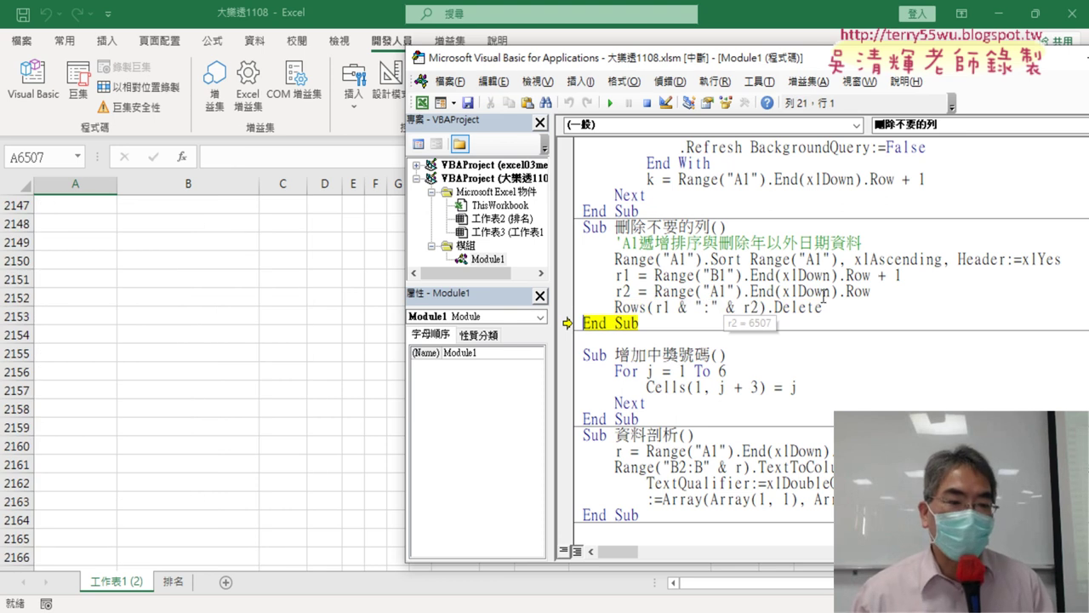
pyautogui.click(97, 414)
pyautogui.hotkey('ctrl', 'Up')
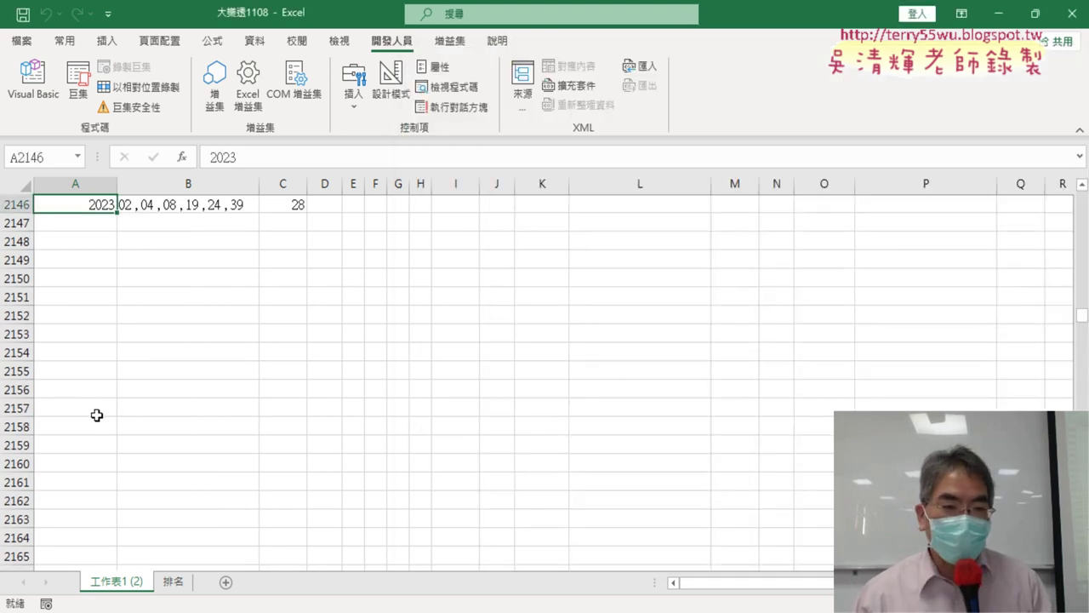
pyautogui.hotkey('ctrl', 'Up')
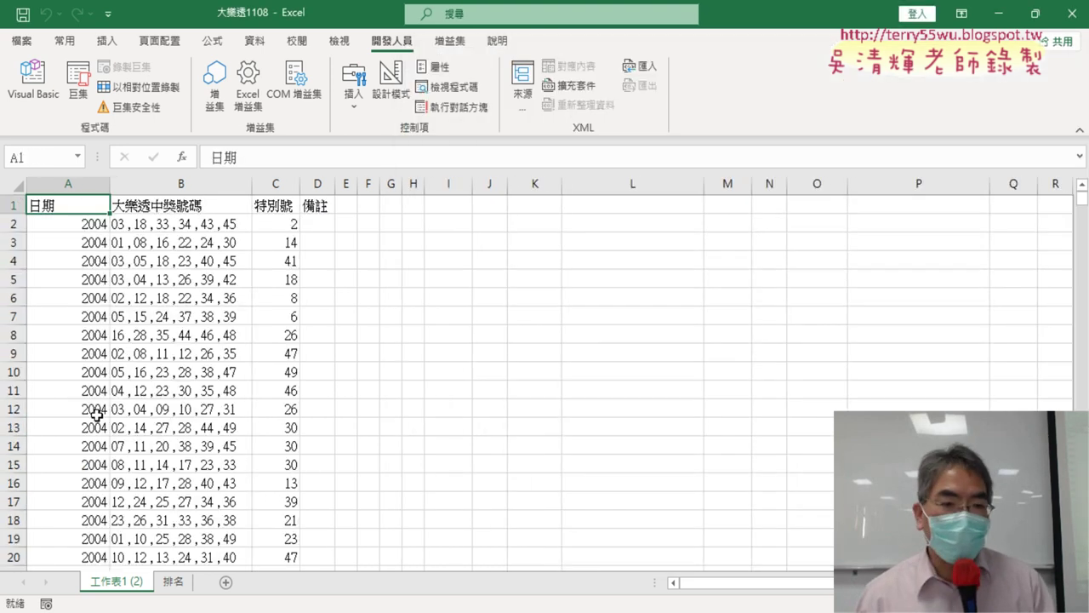
pyautogui.click(34, 78)
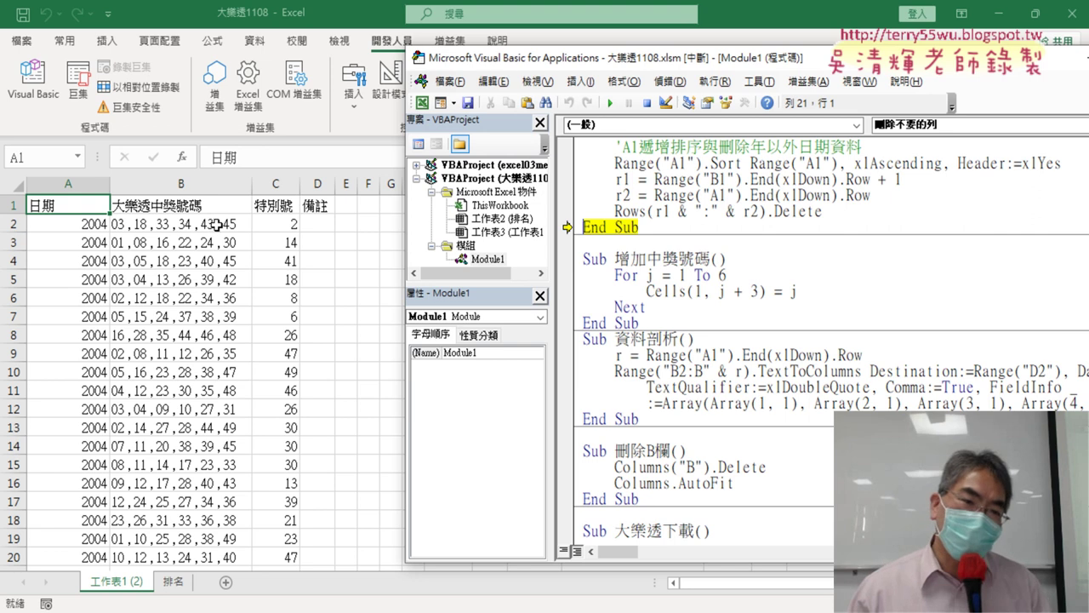
pyautogui.click(234, 224)
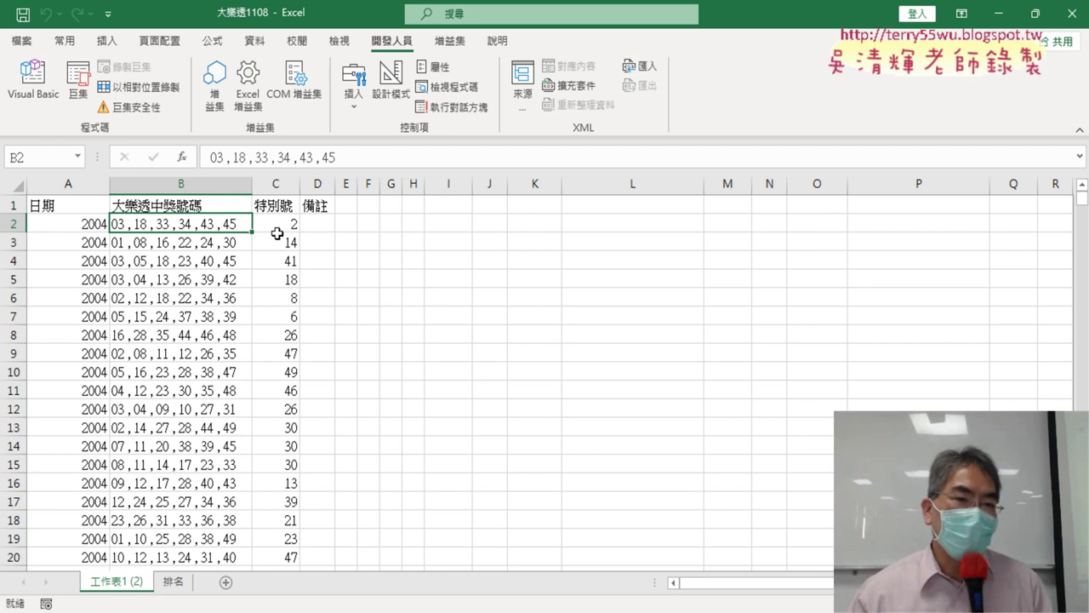
# Step: Run the 增加中獎號碼 macro from the VBA editor so D1:I1 reads 1 through 6
pyautogui.click(34, 92)
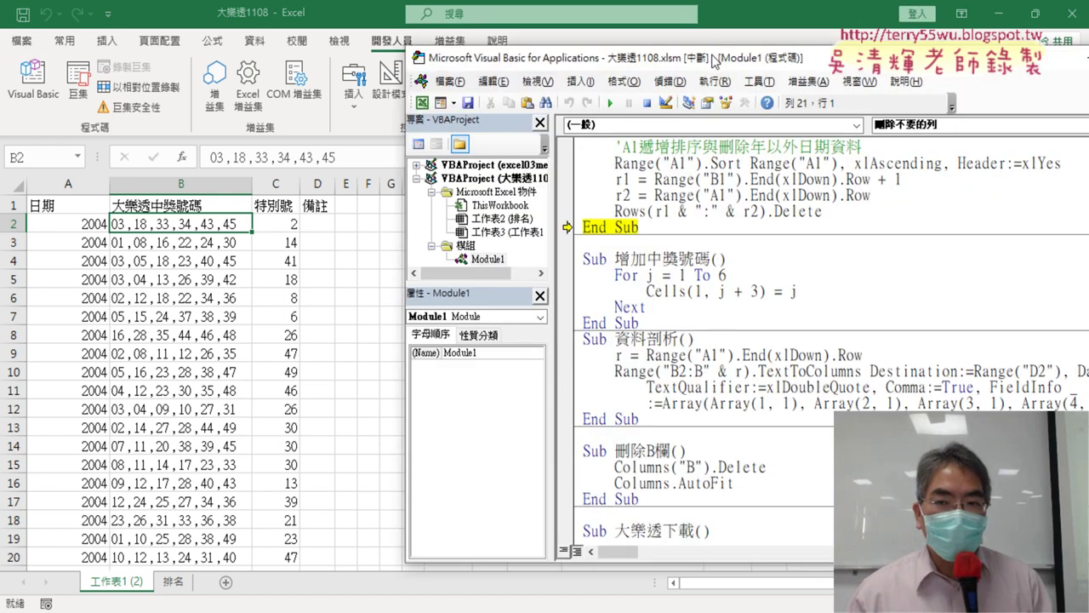
pyautogui.moveTo(715, 61); pyautogui.dragTo(892, 75)
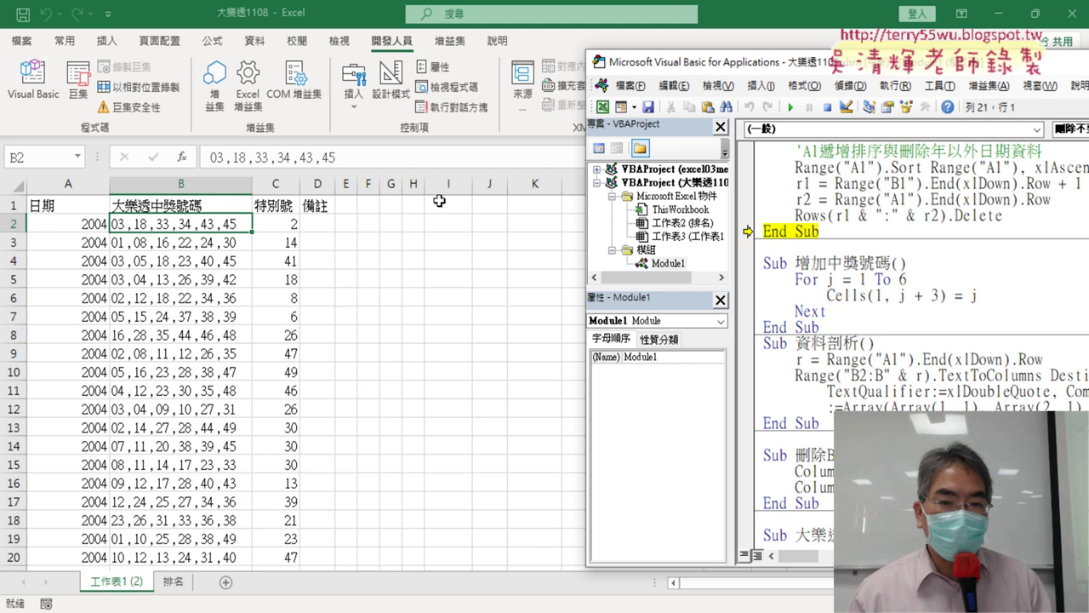
pyautogui.click(855, 293)
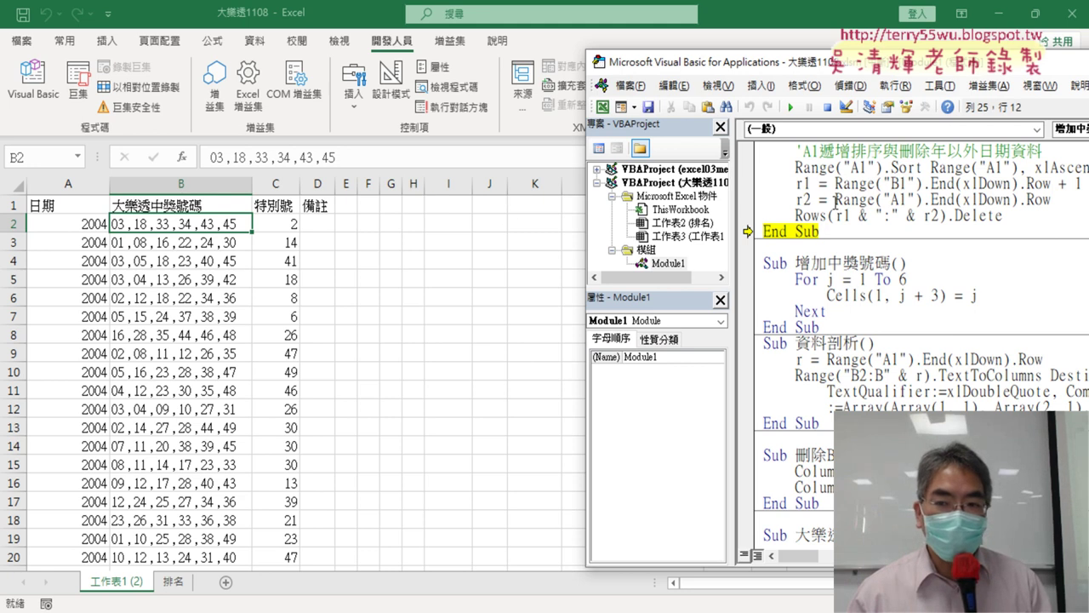
pyautogui.press('F8')
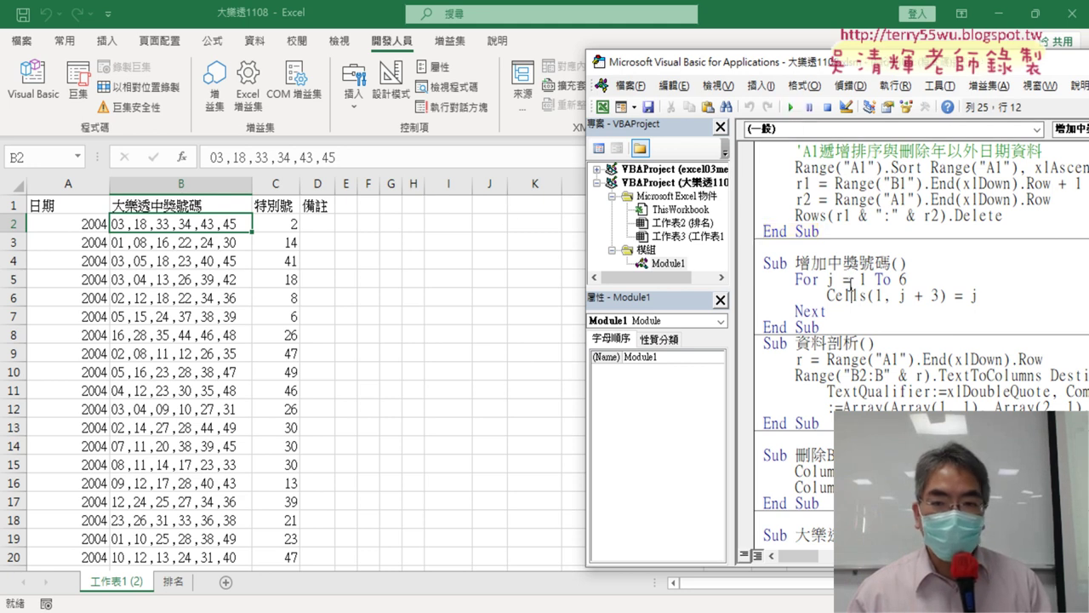
pyautogui.press('F5')
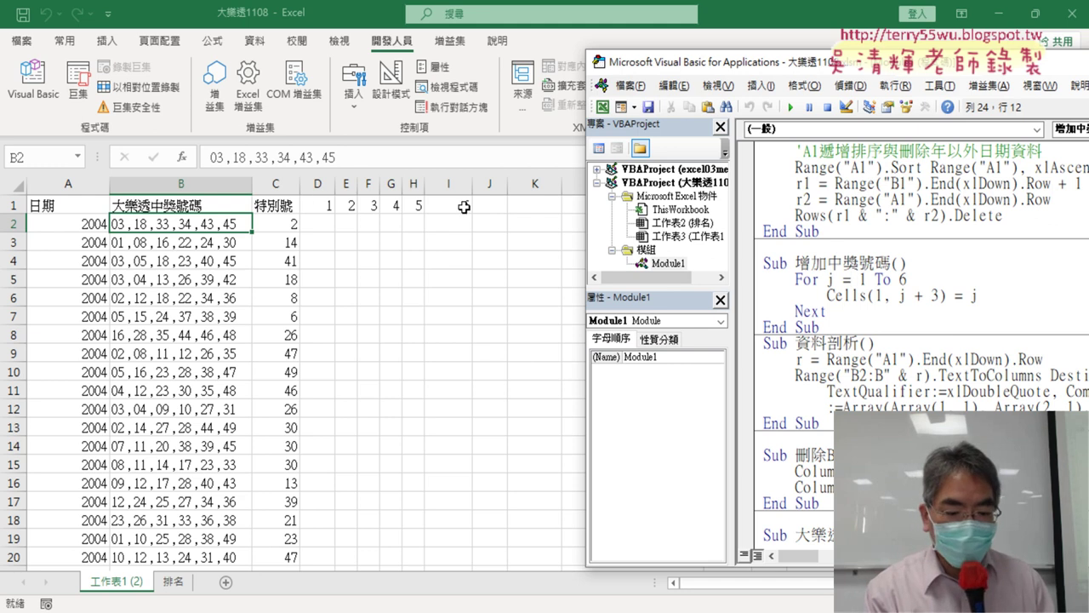
pyautogui.moveTo(874, 337); pyautogui.dragTo(893, 330)
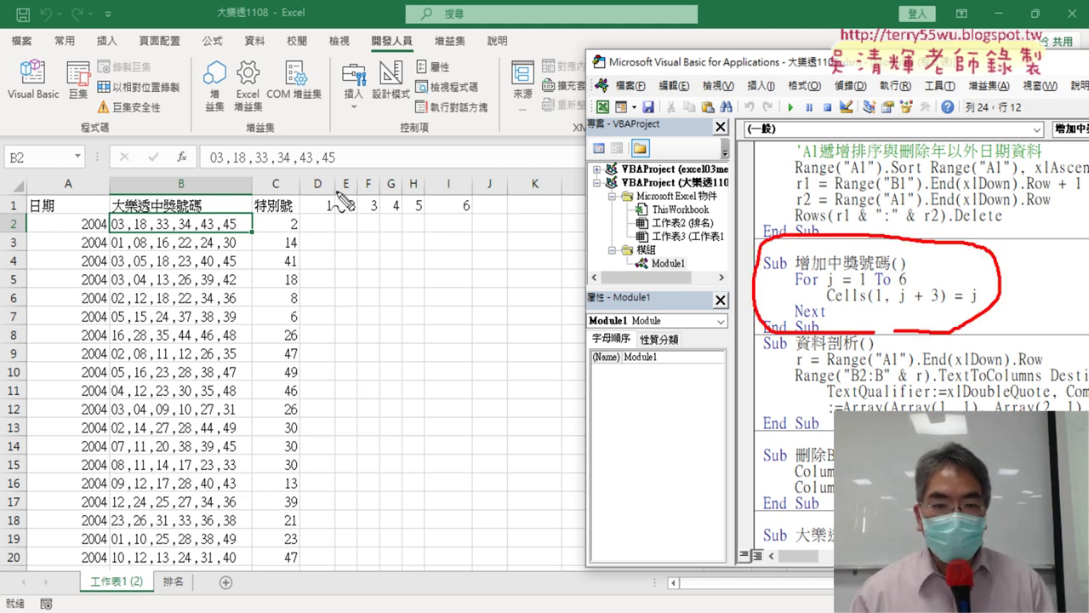
pyautogui.moveTo(296, 221)
pyautogui.mouseDown()
pyautogui.moveTo(474, 192)
pyautogui.moveTo(471, 218)
pyautogui.moveTo(455, 220)
pyautogui.mouseUp()
pyautogui.moveTo(705, 250)
pyautogui.mouseDown()
pyautogui.moveTo(759, 265)
pyautogui.moveTo(481, 207)
pyautogui.moveTo(513, 227)
pyautogui.mouseUp()
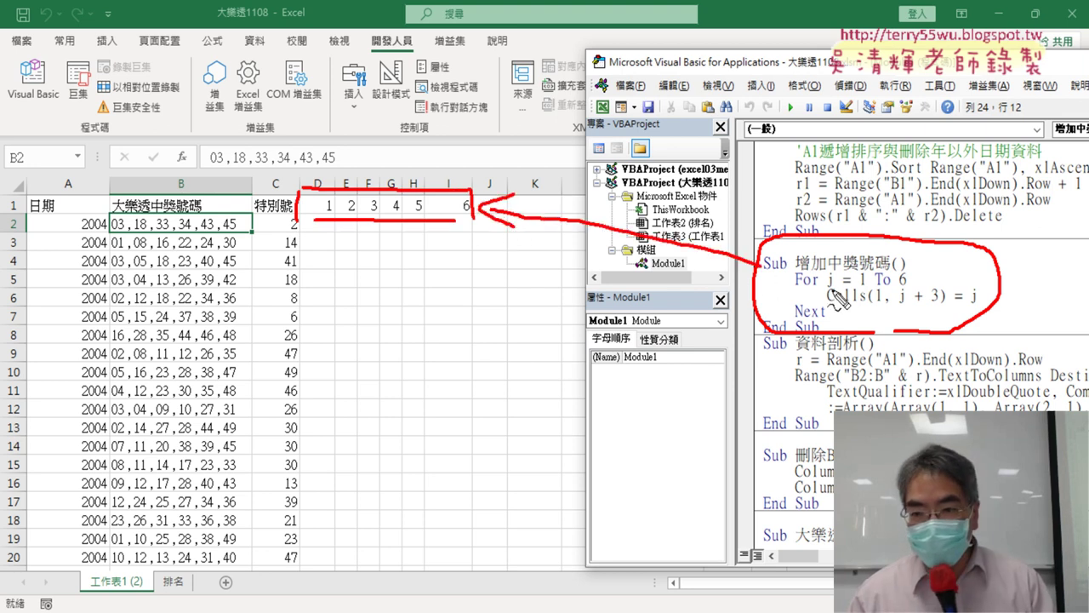
pyautogui.moveTo(827, 287); pyautogui.dragTo(840, 285)
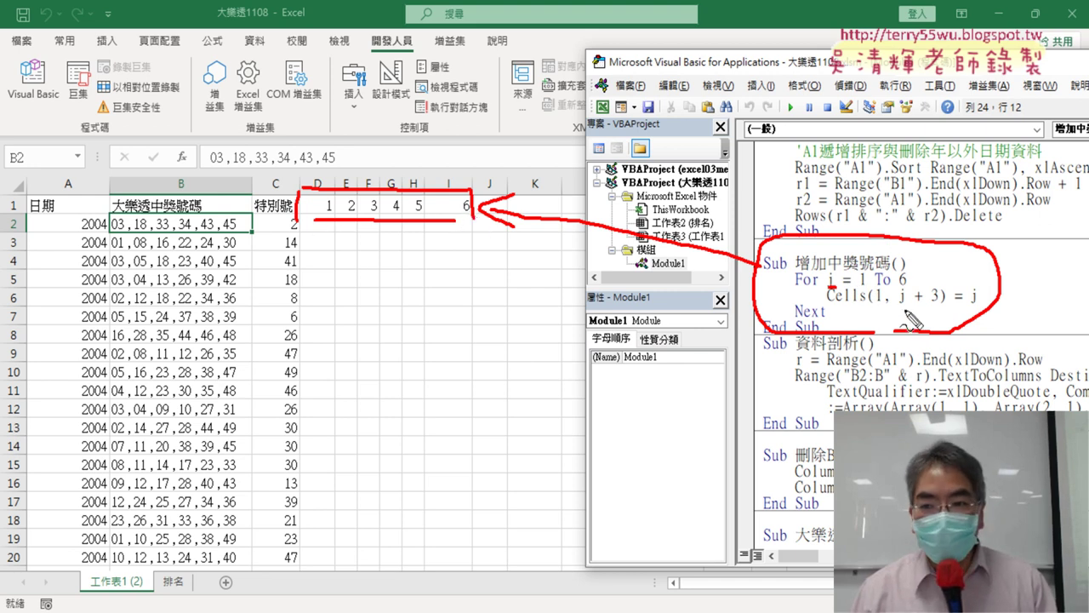
pyautogui.moveTo(900, 302); pyautogui.dragTo(959, 299)
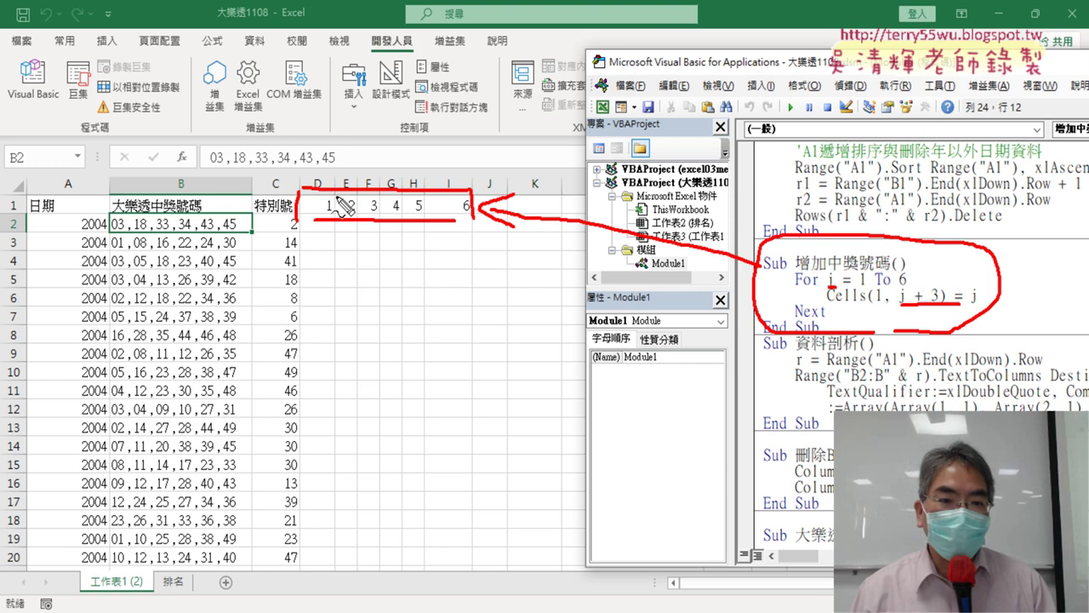
pyautogui.moveTo(308, 191); pyautogui.dragTo(324, 204)
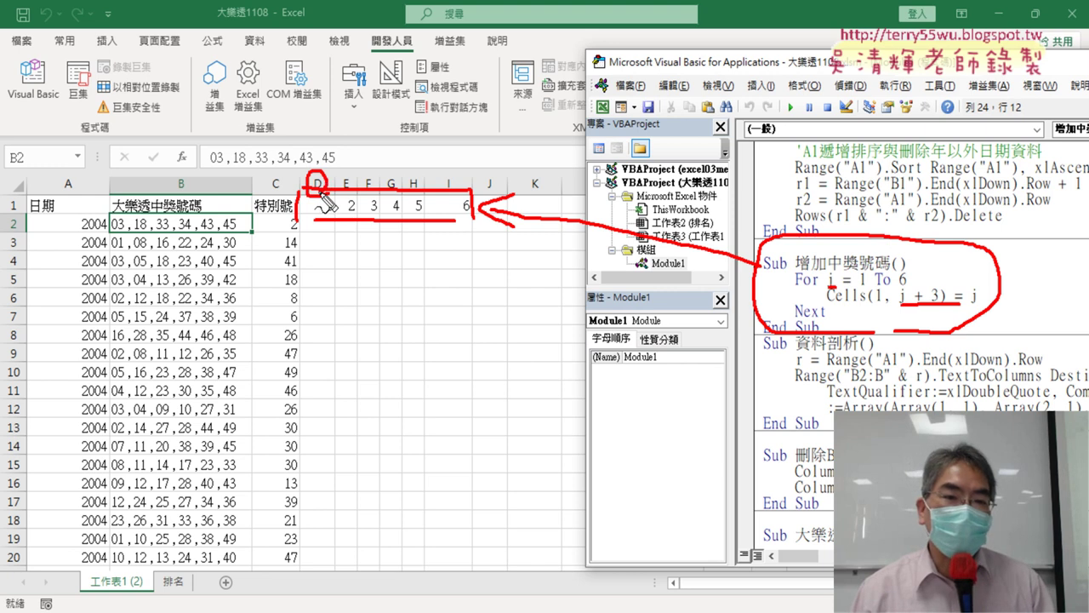
pyautogui.moveTo(66, 126); pyautogui.dragTo(66, 153)
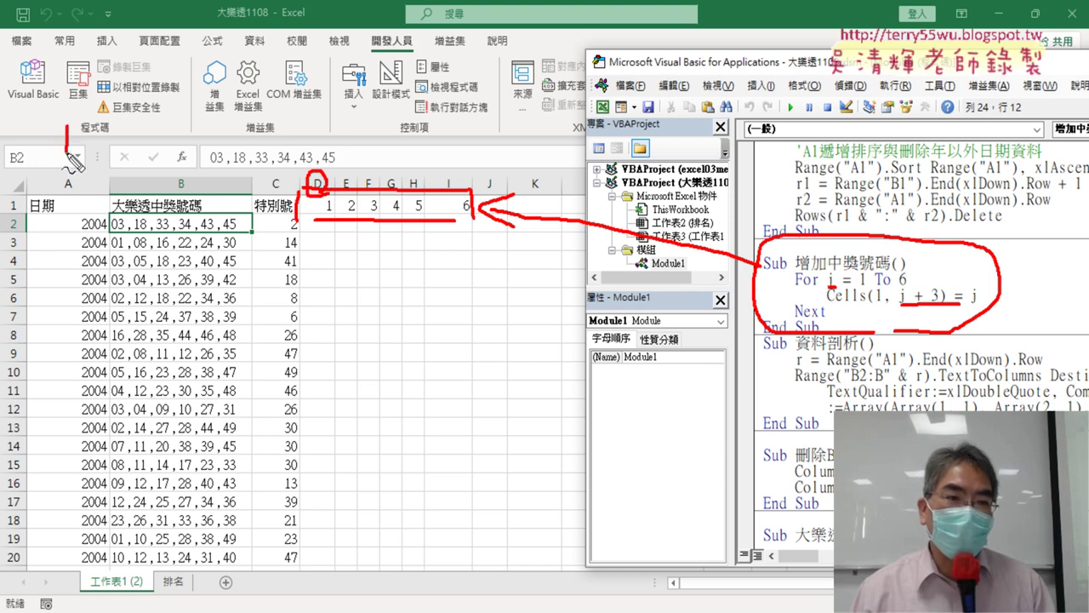
pyautogui.moveTo(326, 123); pyautogui.dragTo(320, 164)
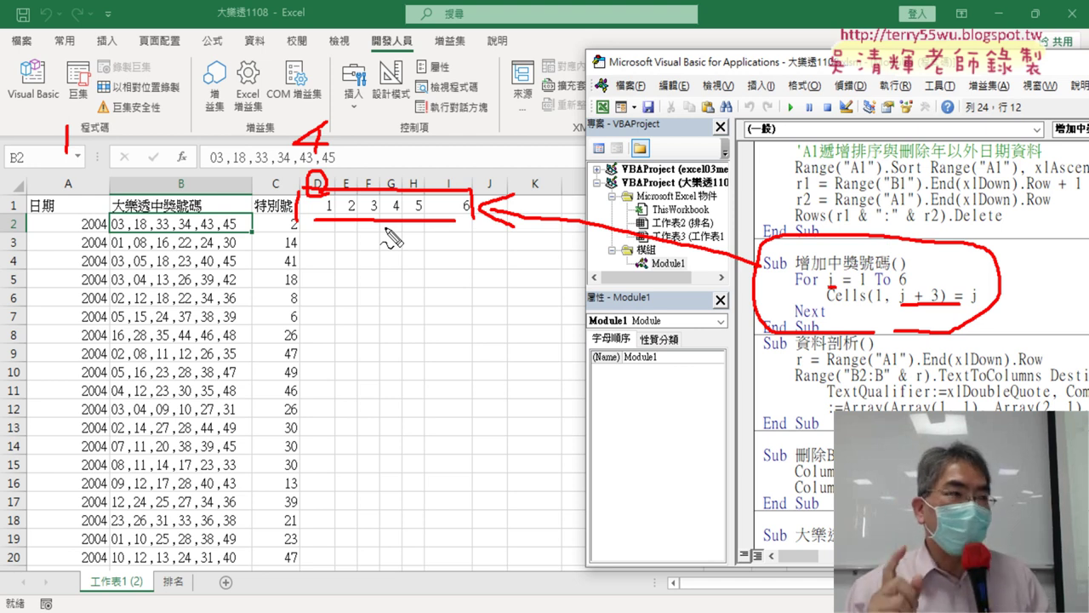
pyautogui.press('Escape')
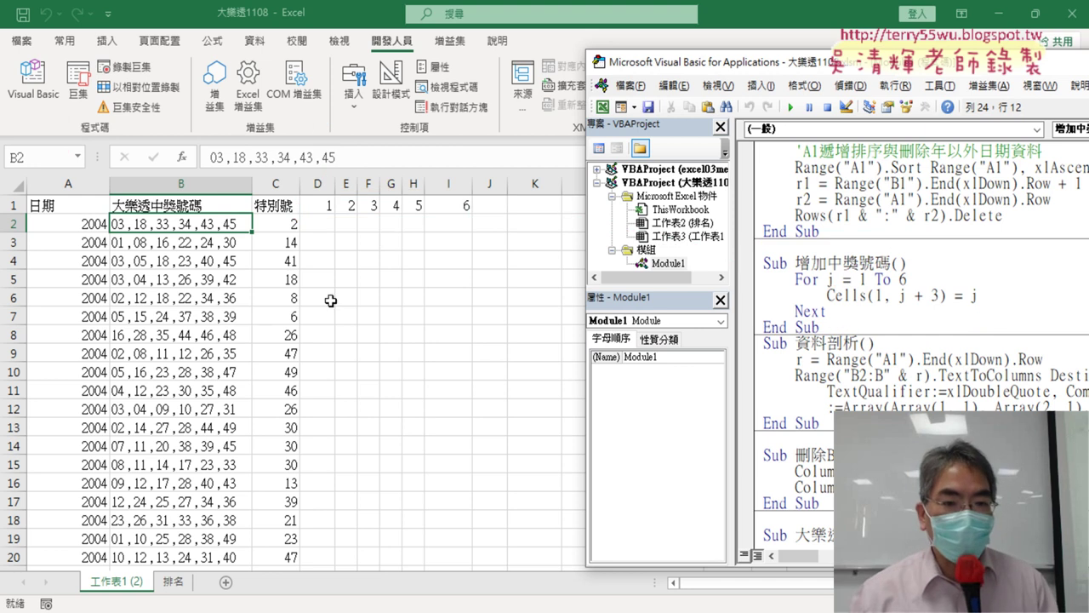
# Step: Run 資料剖析 to split the winning numbers into columns, then run 刪除B欄 to delete column B
pyautogui.click(892, 392)
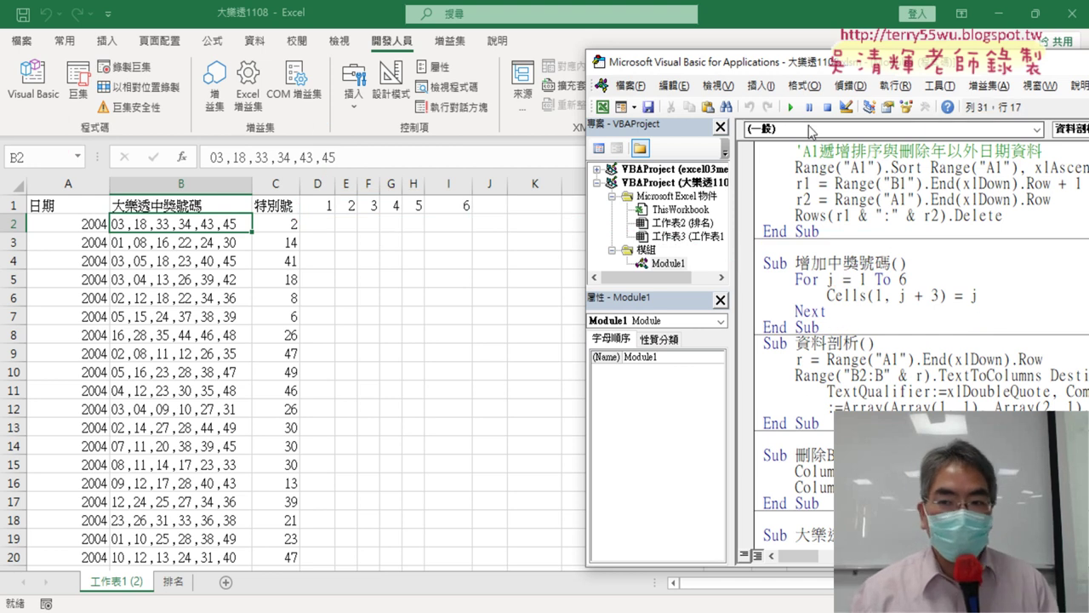
pyautogui.click(792, 111)
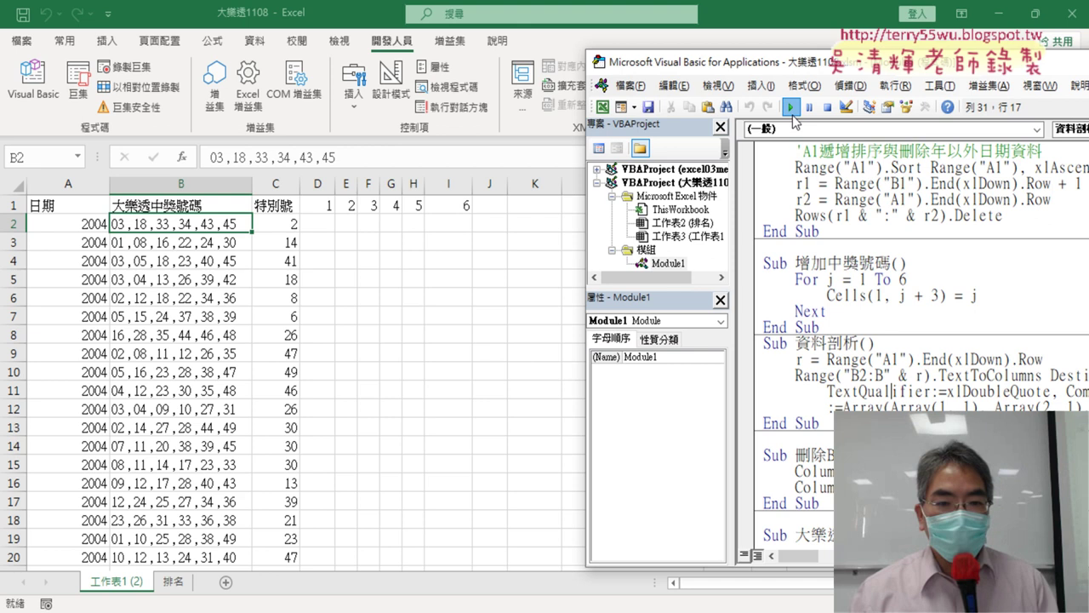
pyautogui.scroll(-2, 859, 389)
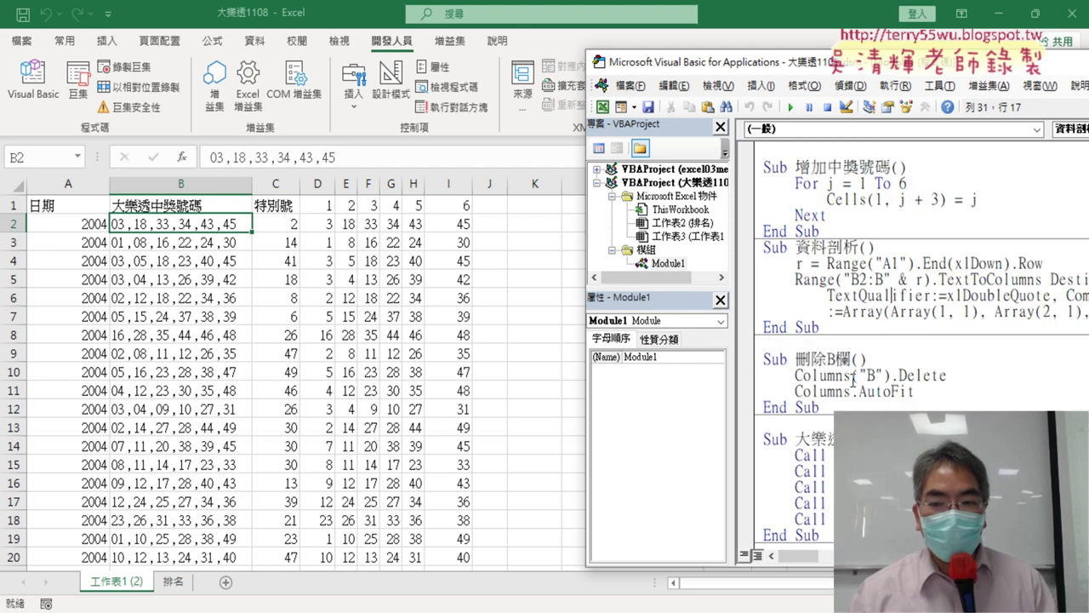
pyautogui.click(852, 375)
pyautogui.click(791, 108)
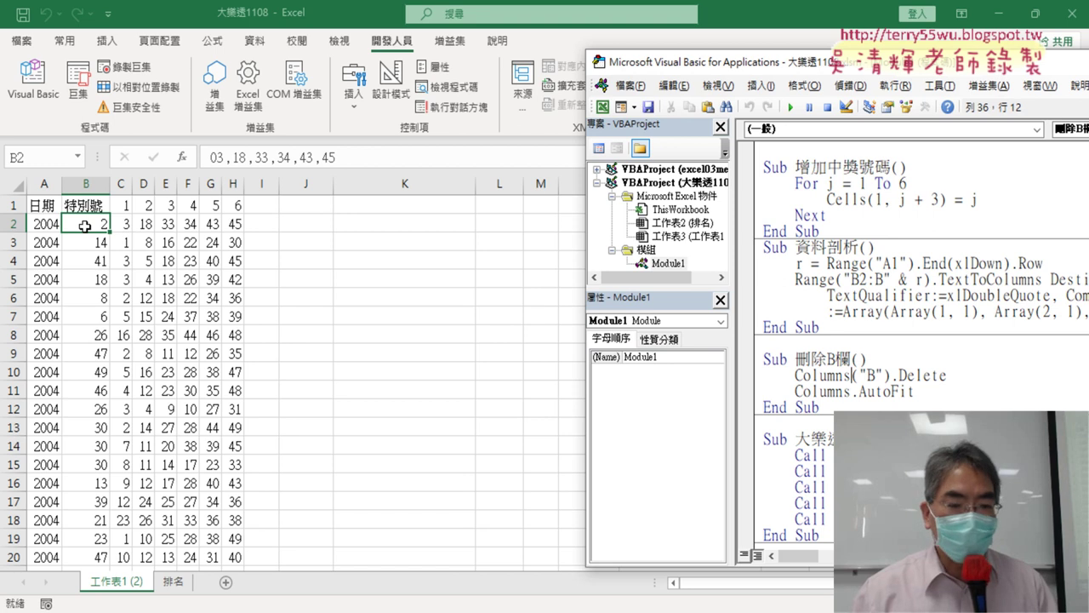
pyautogui.hotkey('shift', 'Right')
pyautogui.hotkey('shift', 'Right')
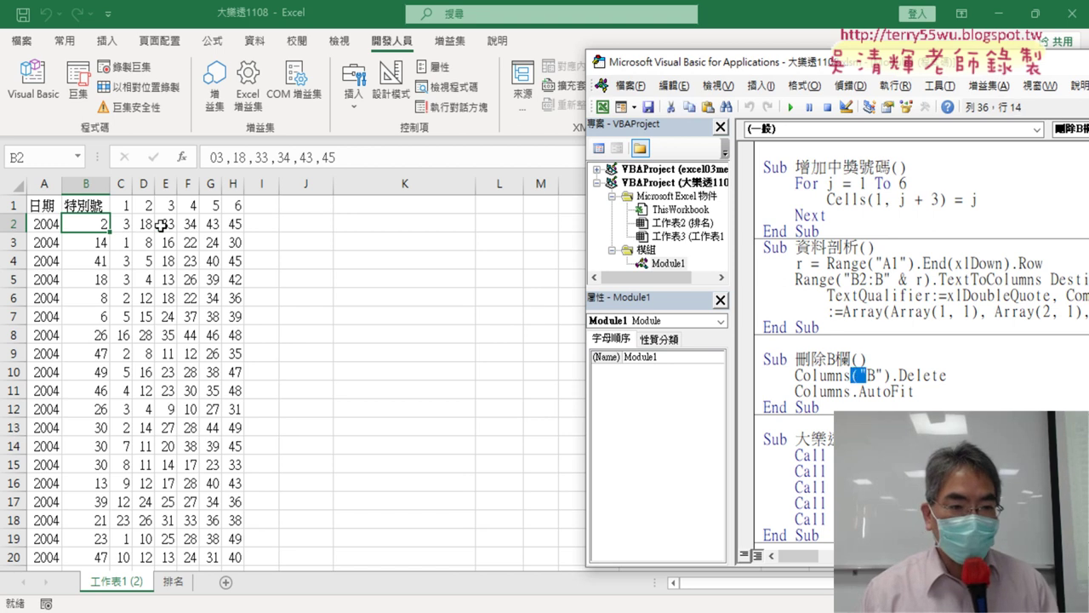
# Step: Select the number block from B2 to the last draw and name it 大樂透 in the Name Box
pyautogui.click(94, 220)
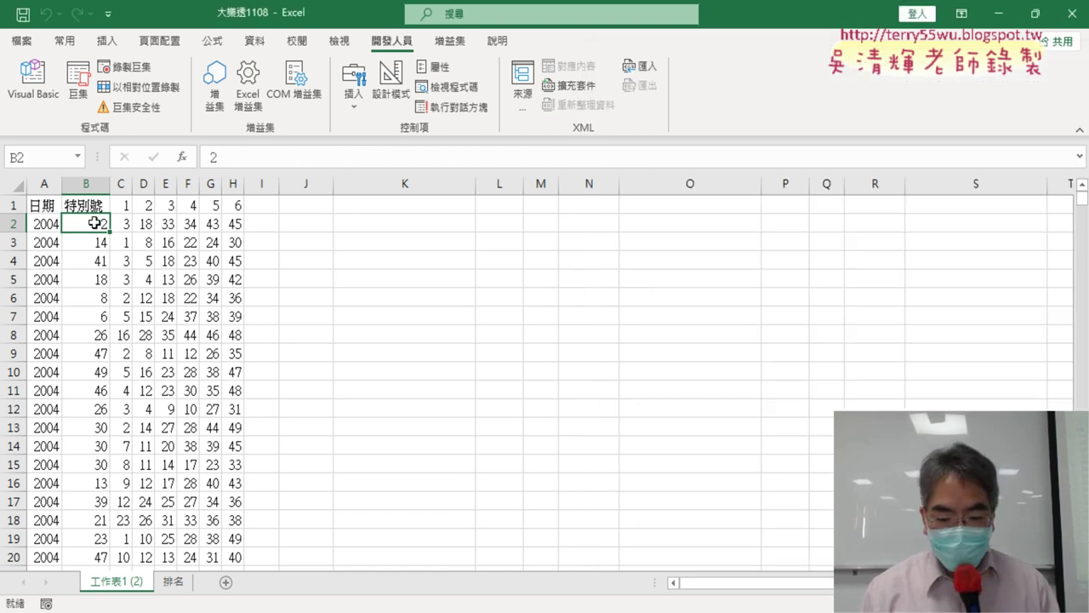
pyautogui.hotkey('ctrl', 'shift', 'Right')
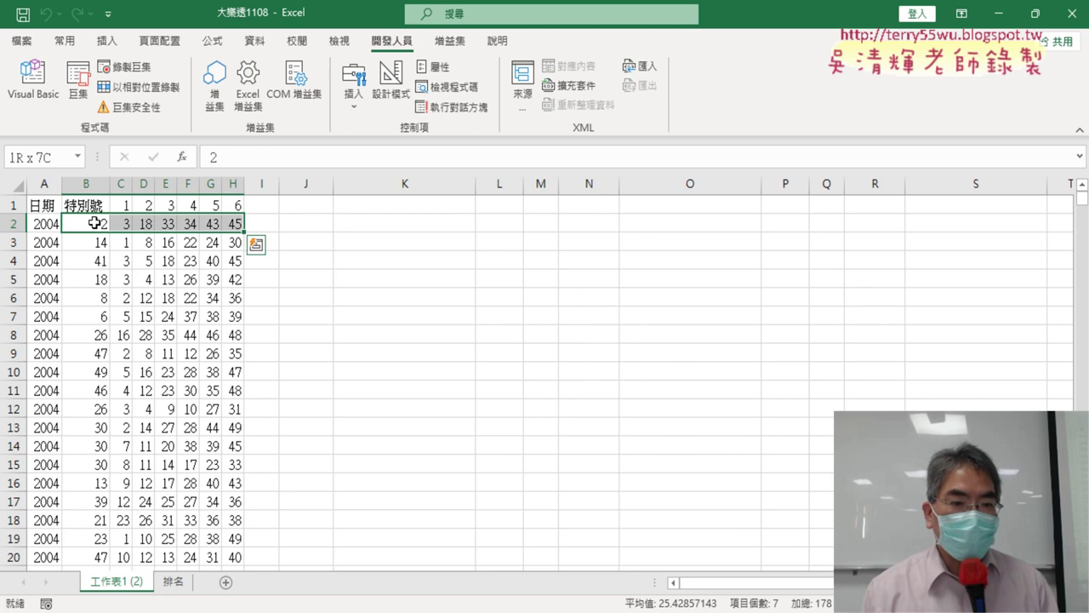
pyautogui.hotkey('ctrl', 'shift', 'Down')
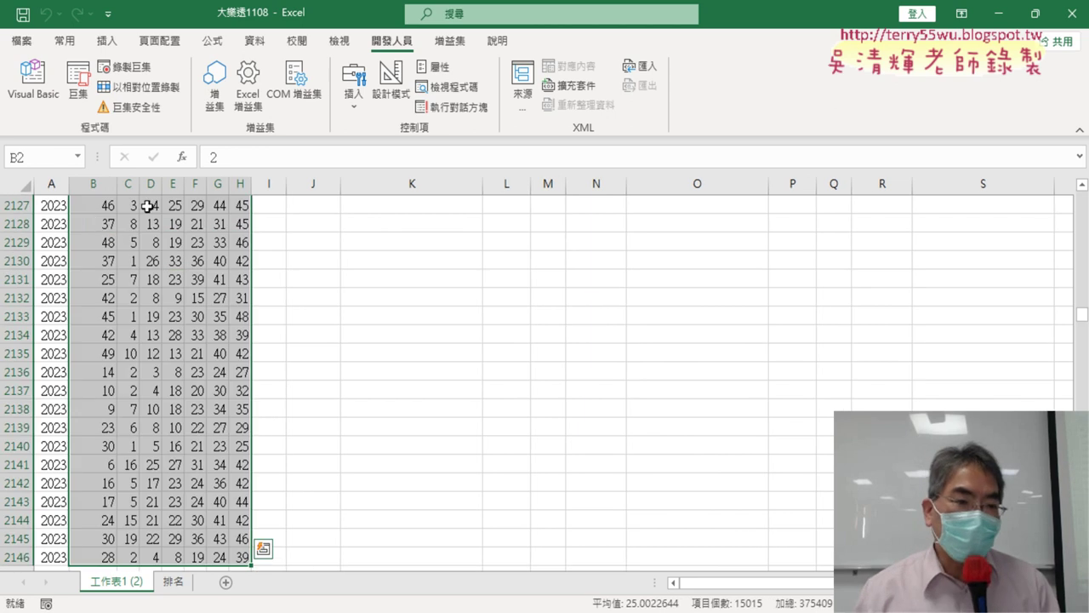
pyautogui.click(55, 153)
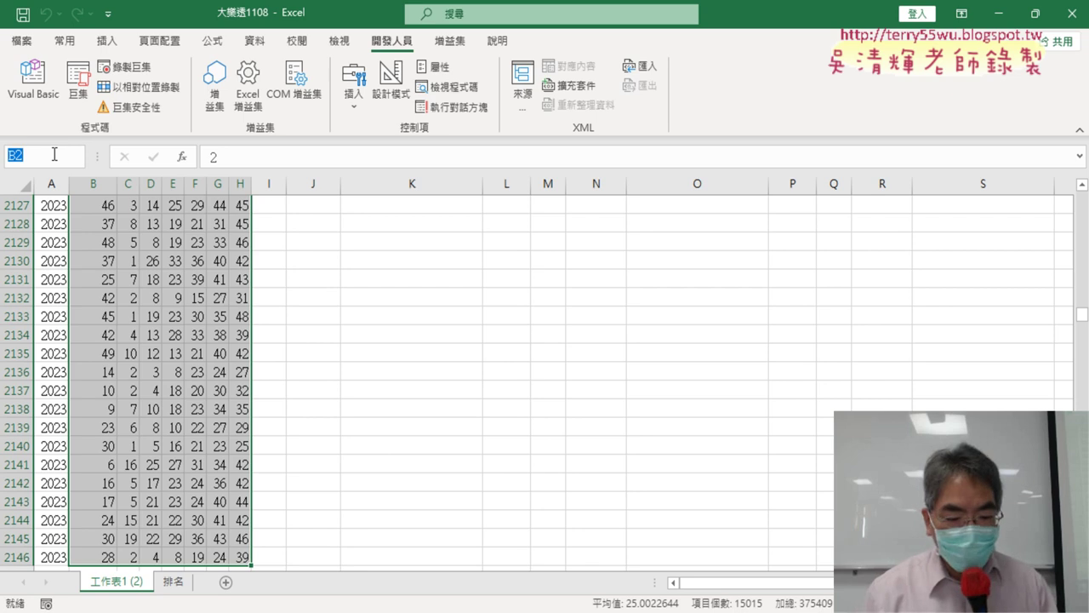
pyautogui.write('ㄉㄚˋ')
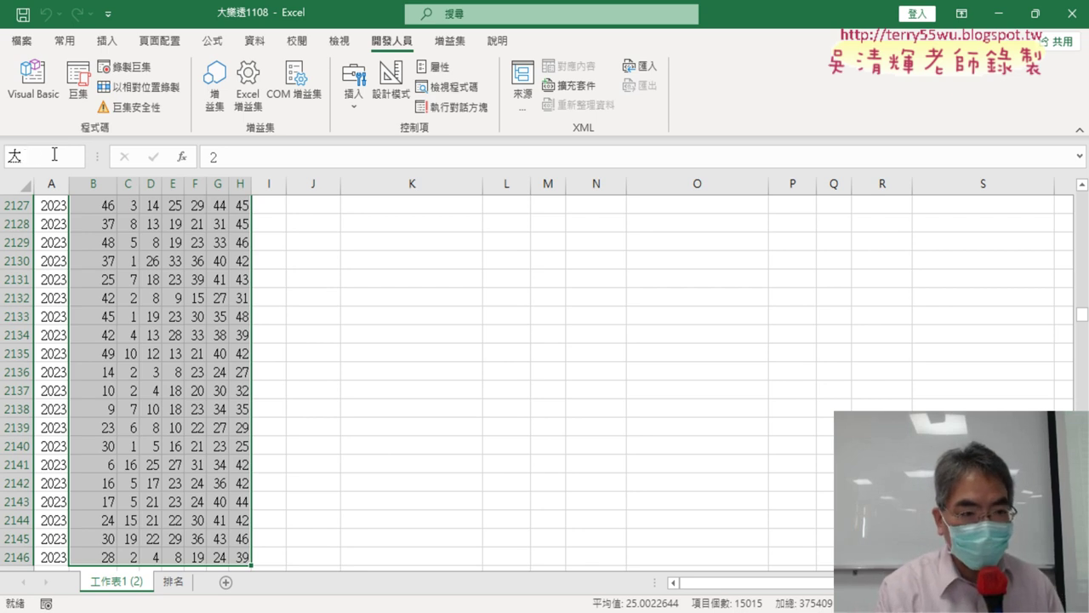
pyautogui.write('ㄌㄜˋ')
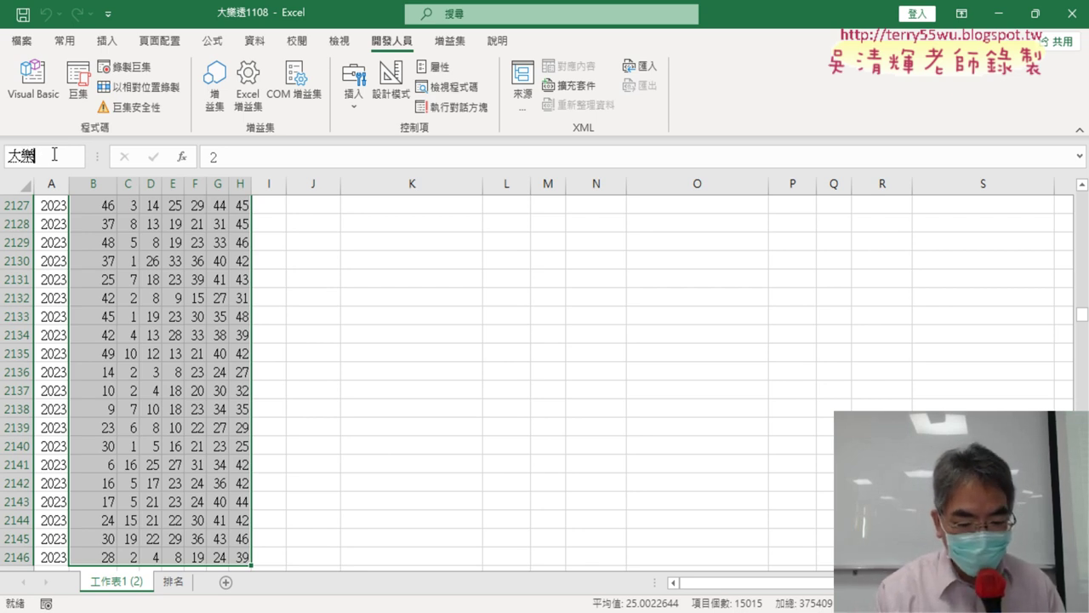
pyautogui.write('ㄊㄡˋ')
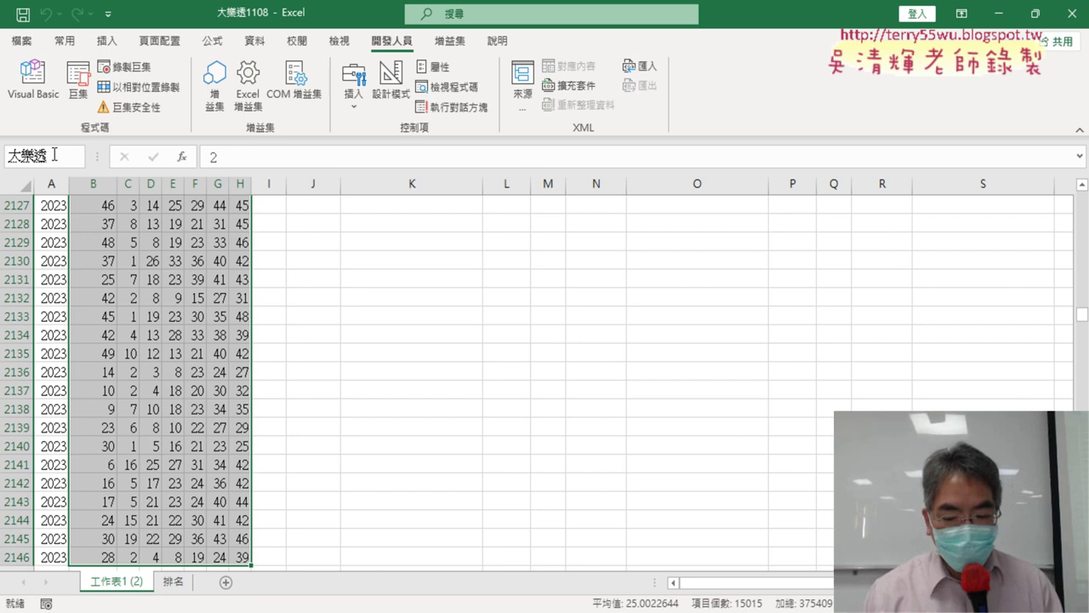
pyautogui.press('Return')
pyautogui.press('Return')
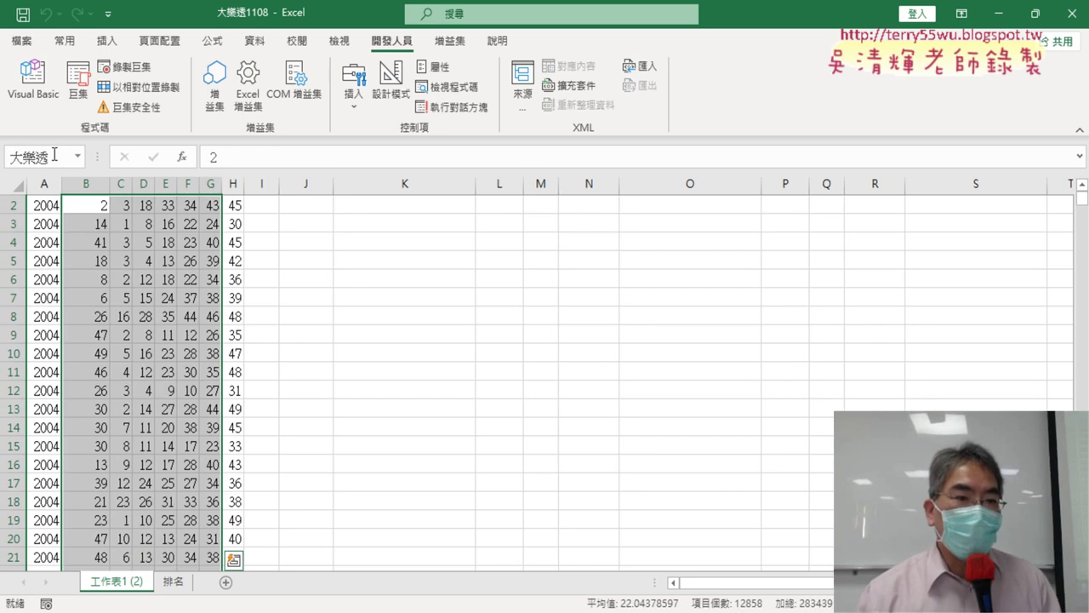
pyautogui.scroll(1, 292, 319)
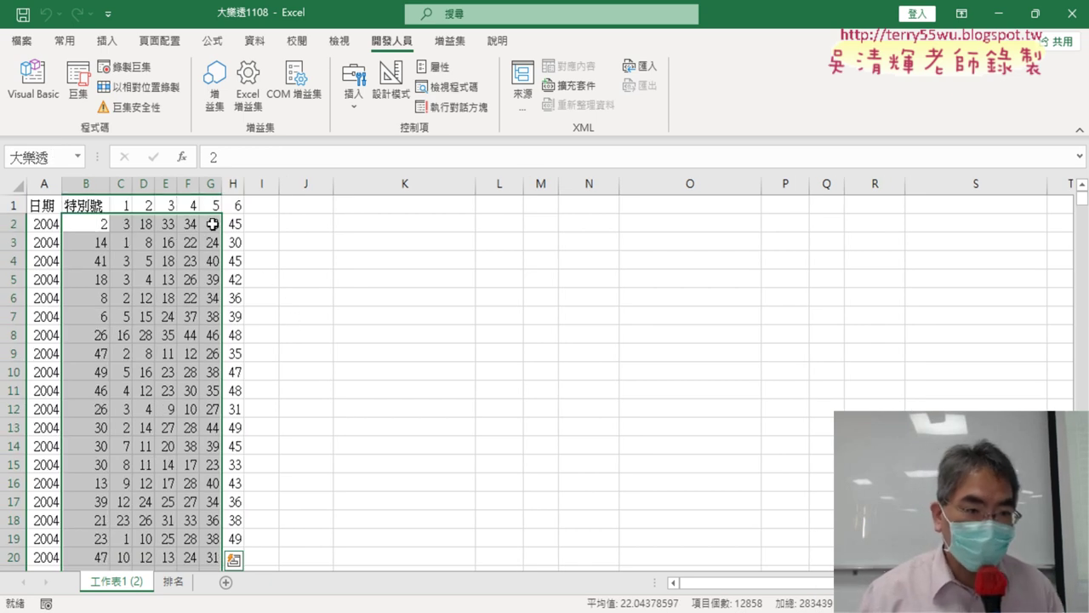
pyautogui.click(41, 159)
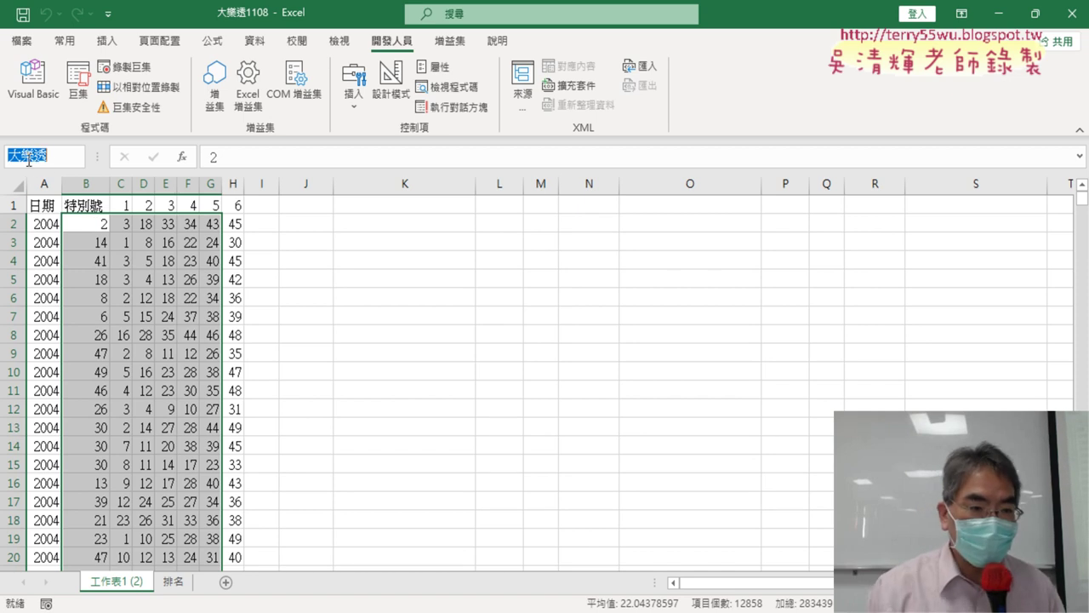
# Step: Reselect B2:H2146, then jump to 大樂透 from the Name Box to compare its extent
pyautogui.click(100, 225)
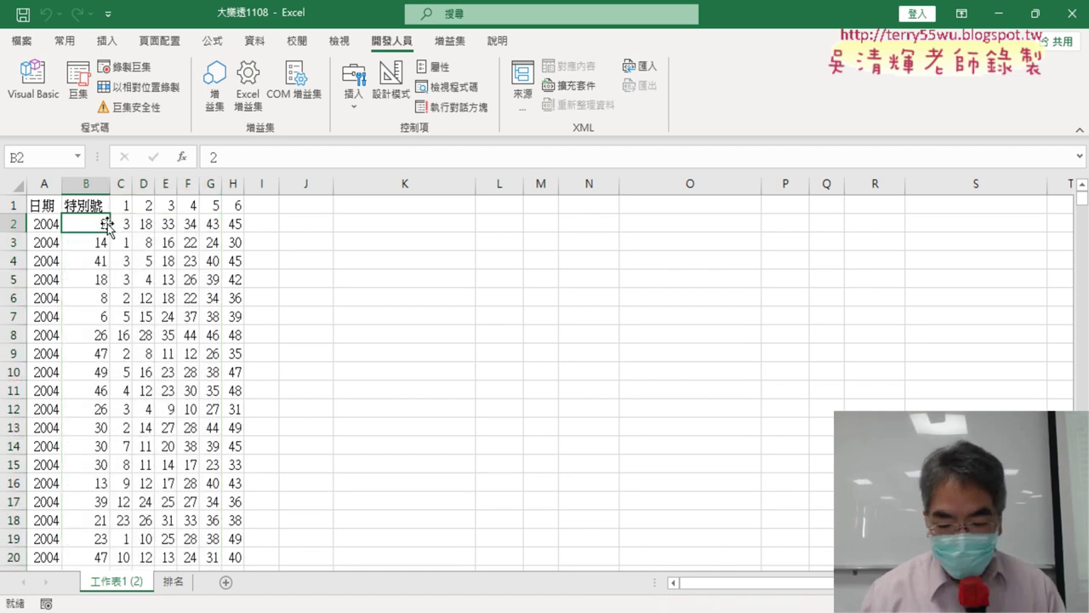
pyautogui.hotkey('ctrl', 'shift', 'Right')
pyautogui.hotkey('ctrl', 'shift', 'Down')
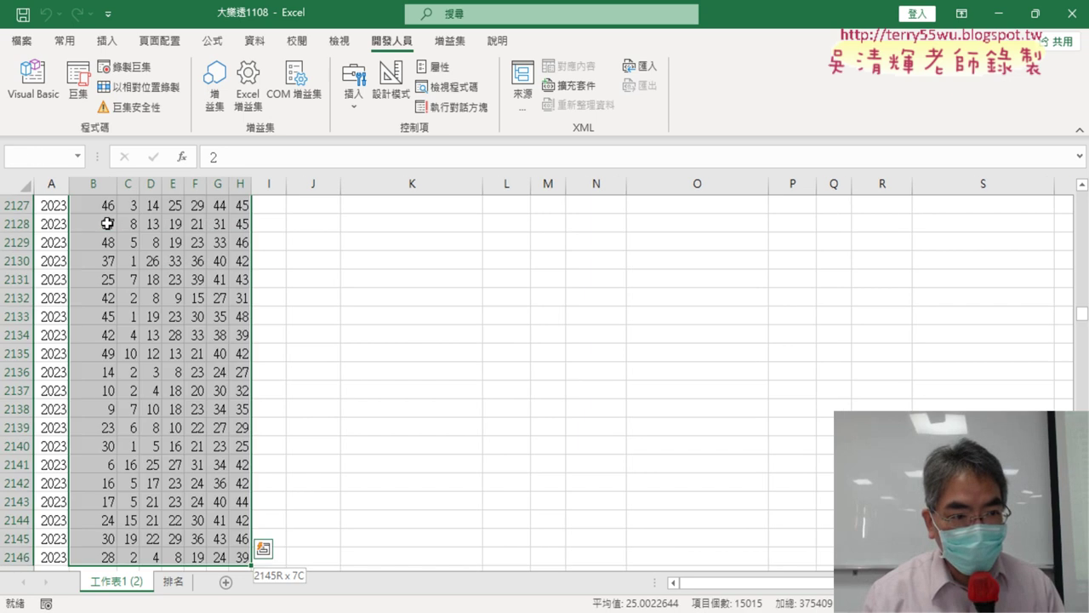
pyautogui.scroll(10, 420, 289)
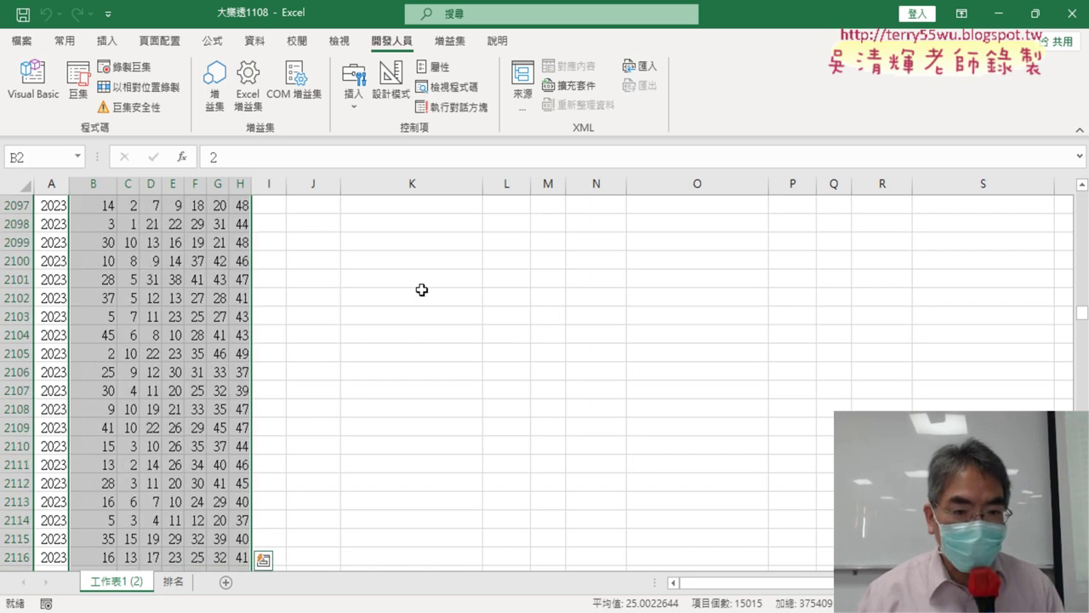
pyautogui.moveTo(1085, 308); pyautogui.dragTo(1082, 196)
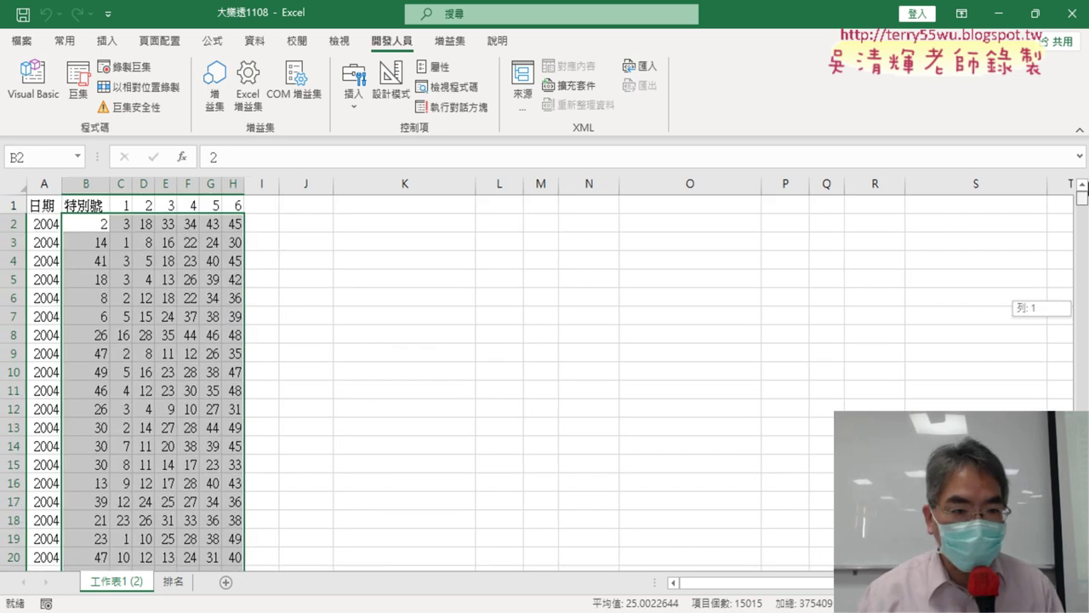
pyautogui.click(47, 163)
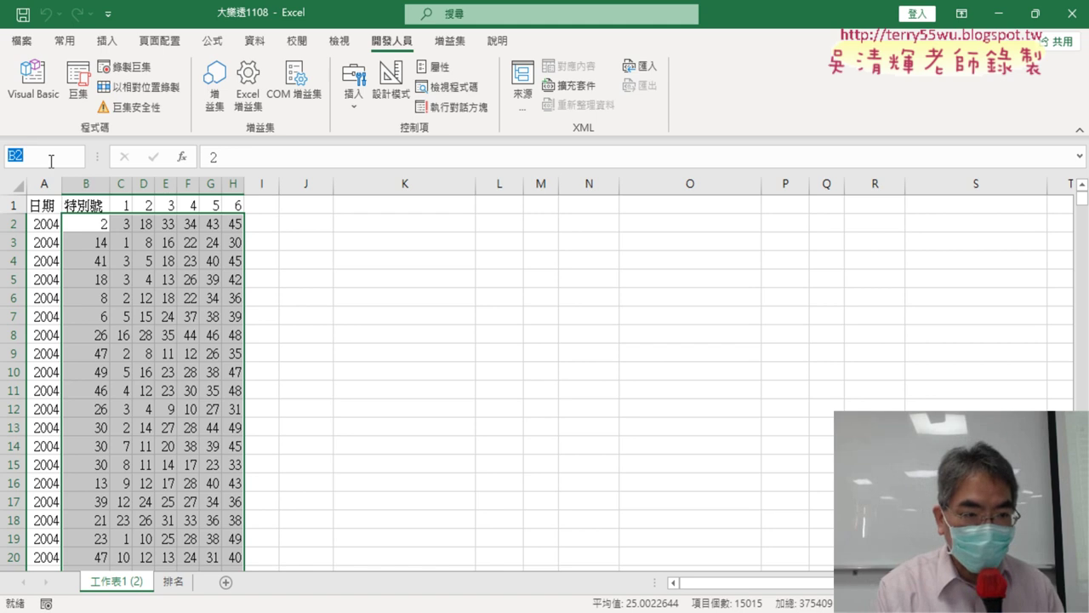
pyautogui.write('大樂透')
pyautogui.press('Return')
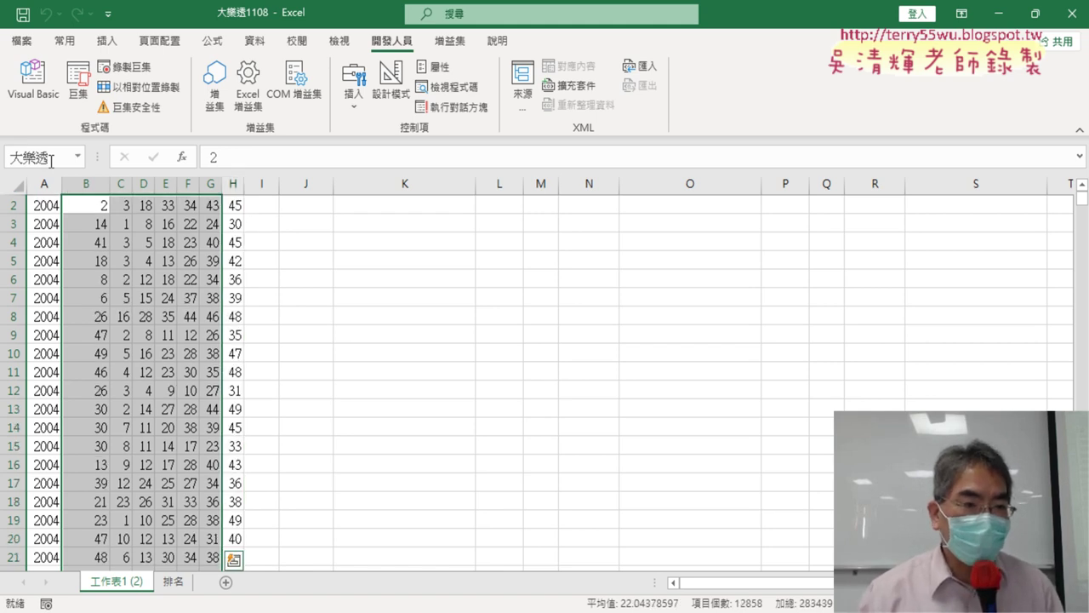
pyautogui.click(50, 160)
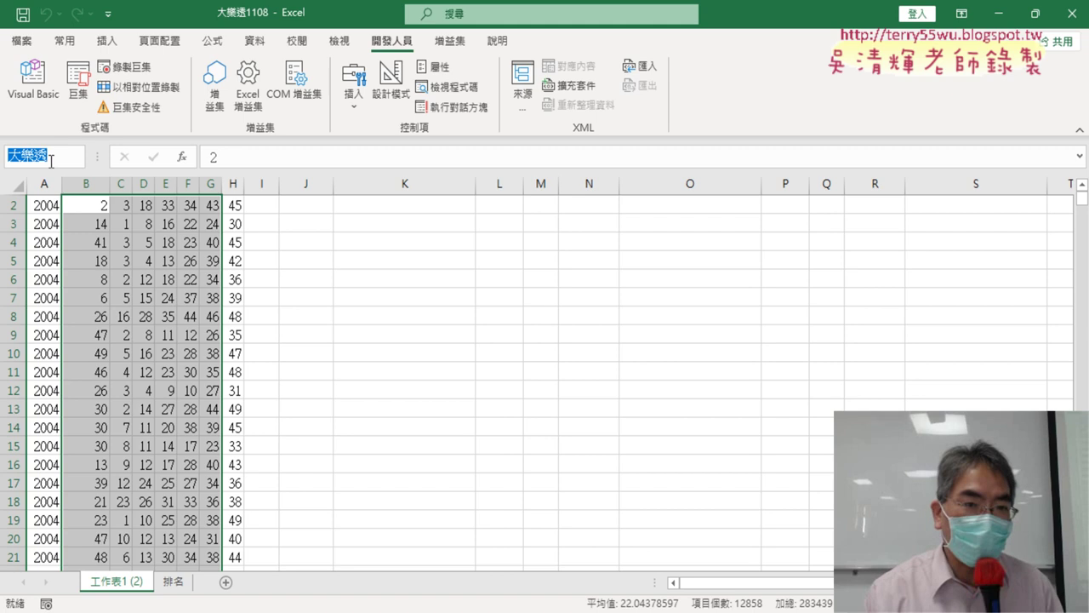
# Step: In Name Manager, clear the existing Refers To reference of 大樂透
pyautogui.click(212, 40)
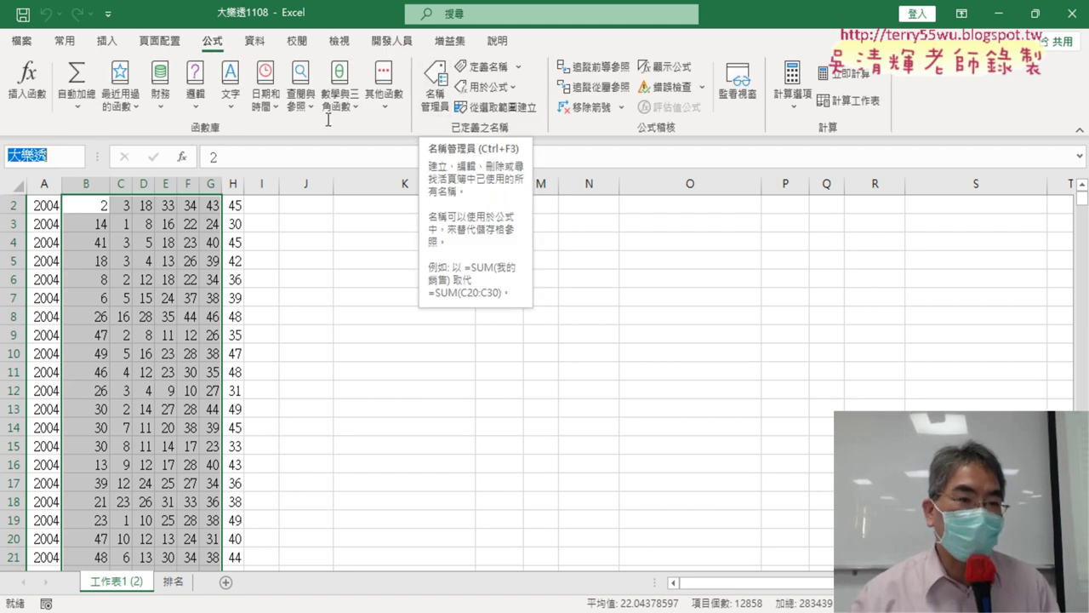
pyautogui.click(438, 101)
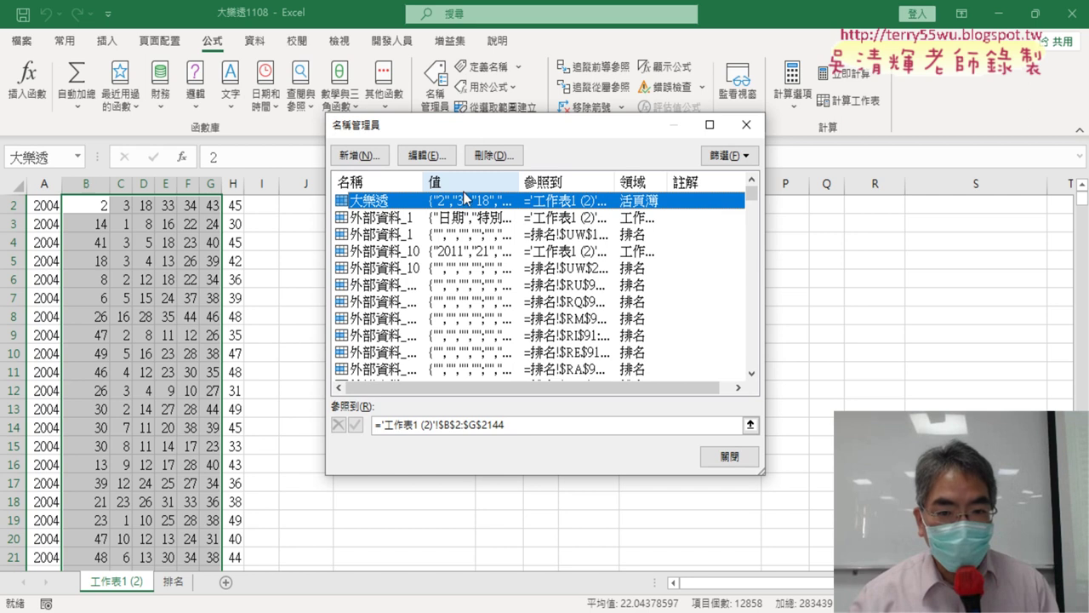
pyautogui.click(524, 425)
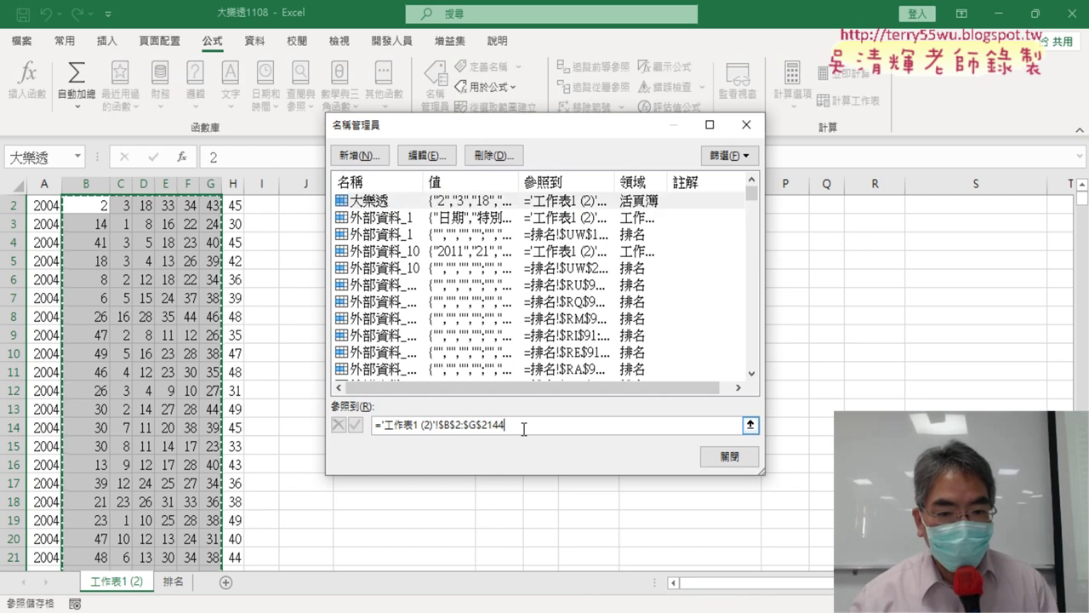
pyautogui.click(467, 203)
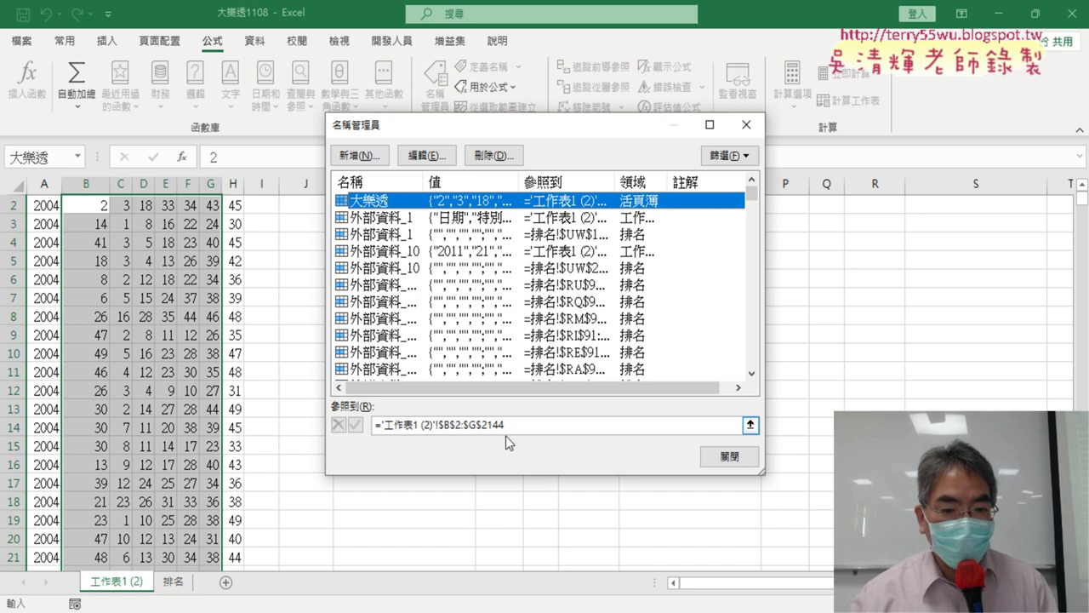
pyautogui.moveTo(507, 425); pyautogui.dragTo(181, 397)
pyautogui.press('BackSpace')
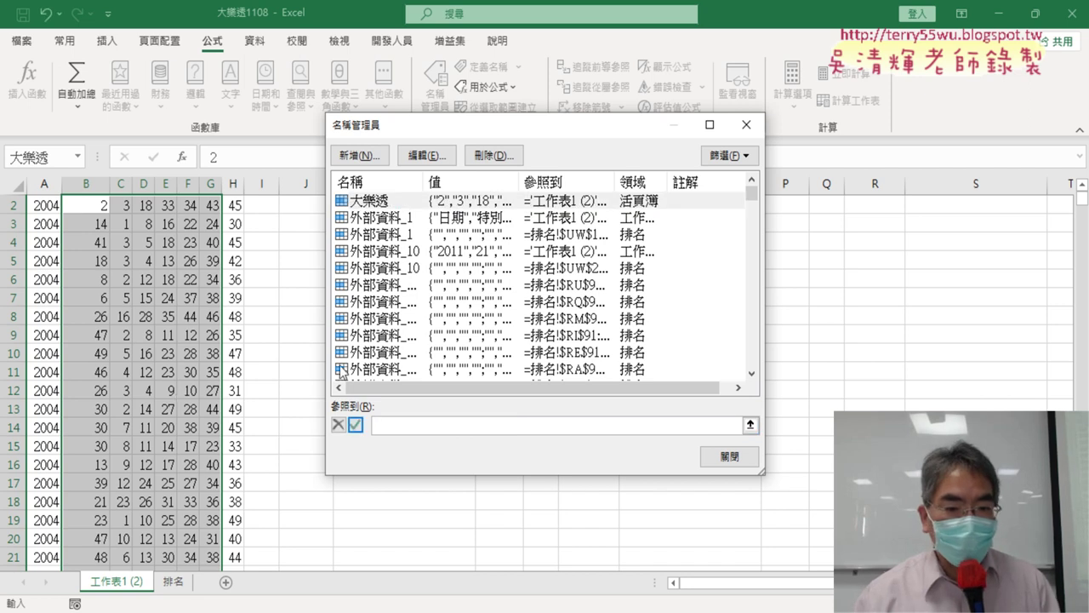
# Step: Point 大樂透 at '工作表1 (2)'!$B$2:$H$2146, close Name Manager, and show the 排名 sheet
pyautogui.scroll(1, 117, 248)
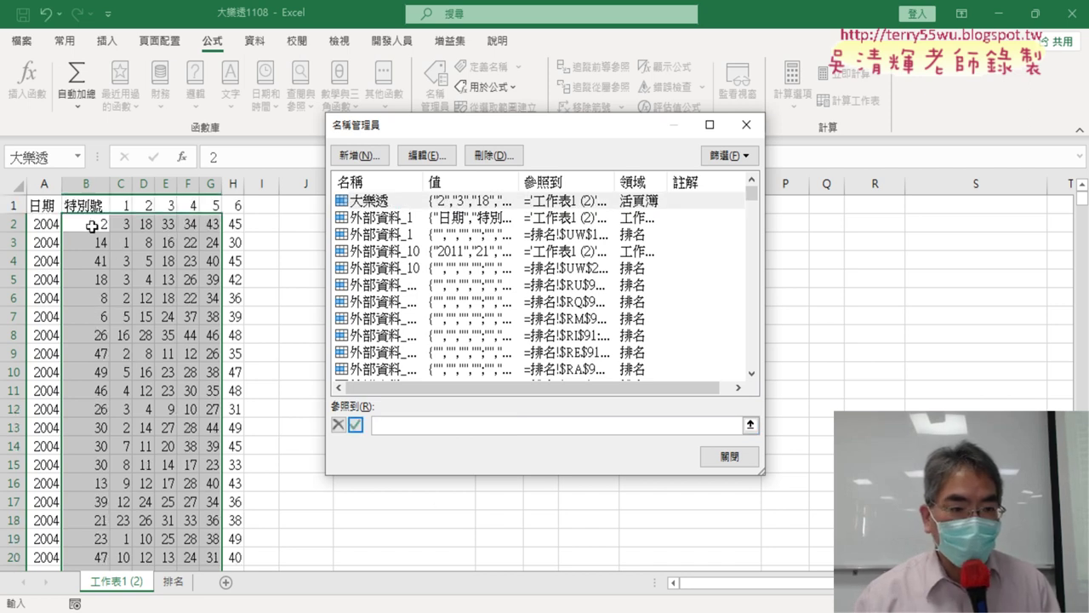
pyautogui.click(92, 226)
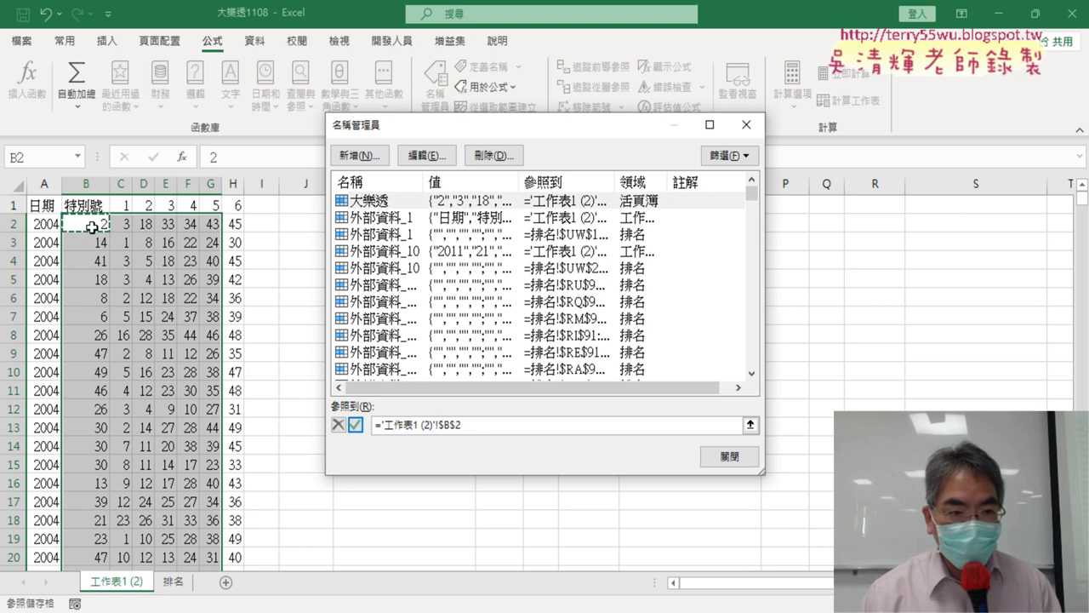
pyautogui.hotkey('ctrl', 'shift', 'Right')
pyautogui.hotkey('ctrl', 'shift', 'Down')
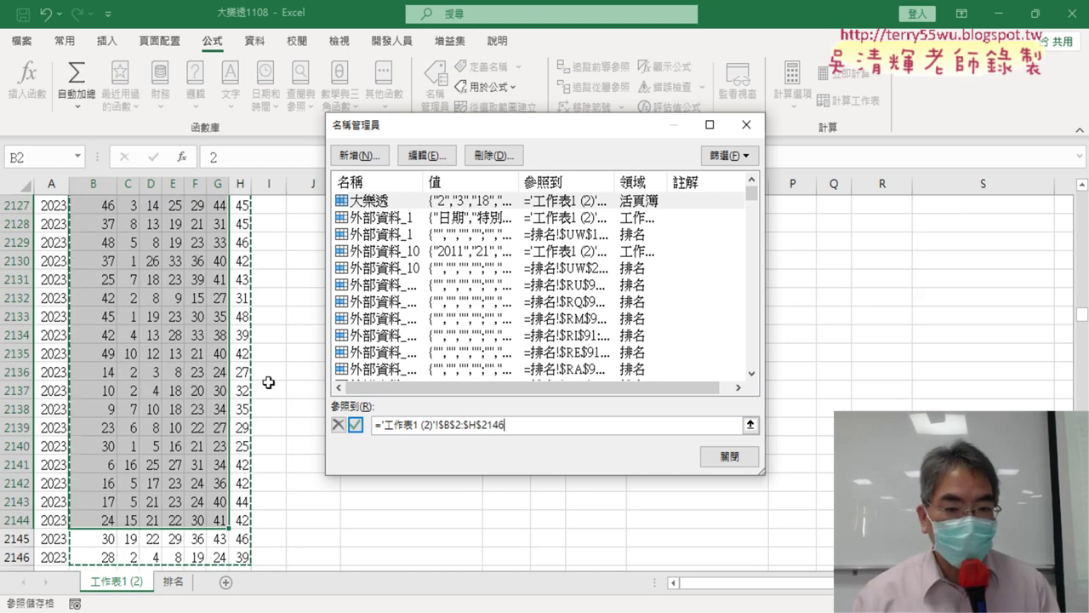
pyautogui.click(355, 424)
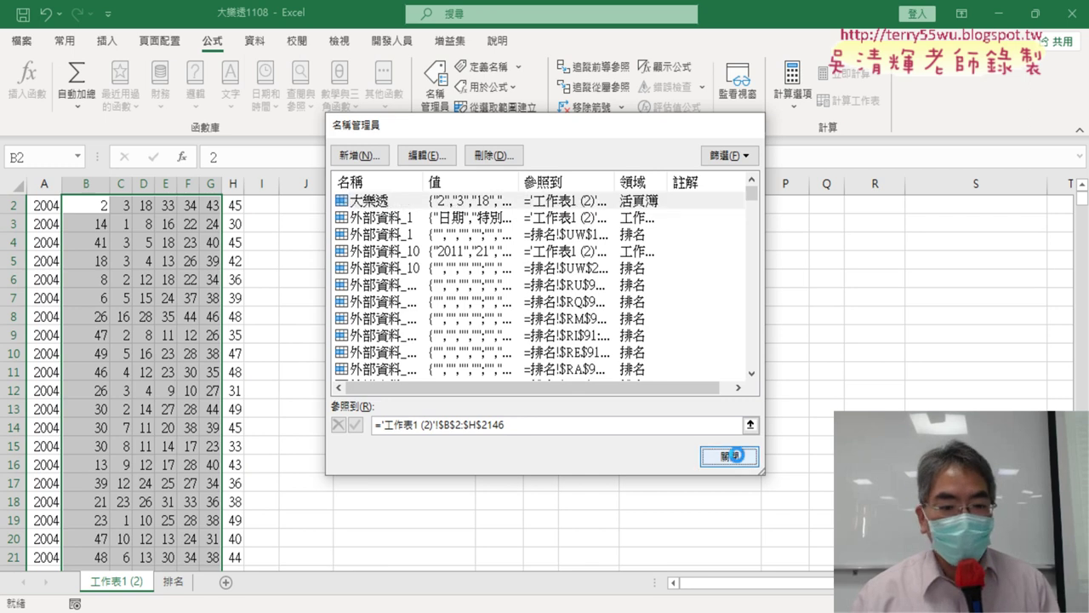
pyautogui.click(729, 457)
pyautogui.click(169, 586)
# Step: Inspect the COUNTIF frequency formula in B2 and the RANK.EQ formula in C2
pyautogui.scroll(6, 309, 445)
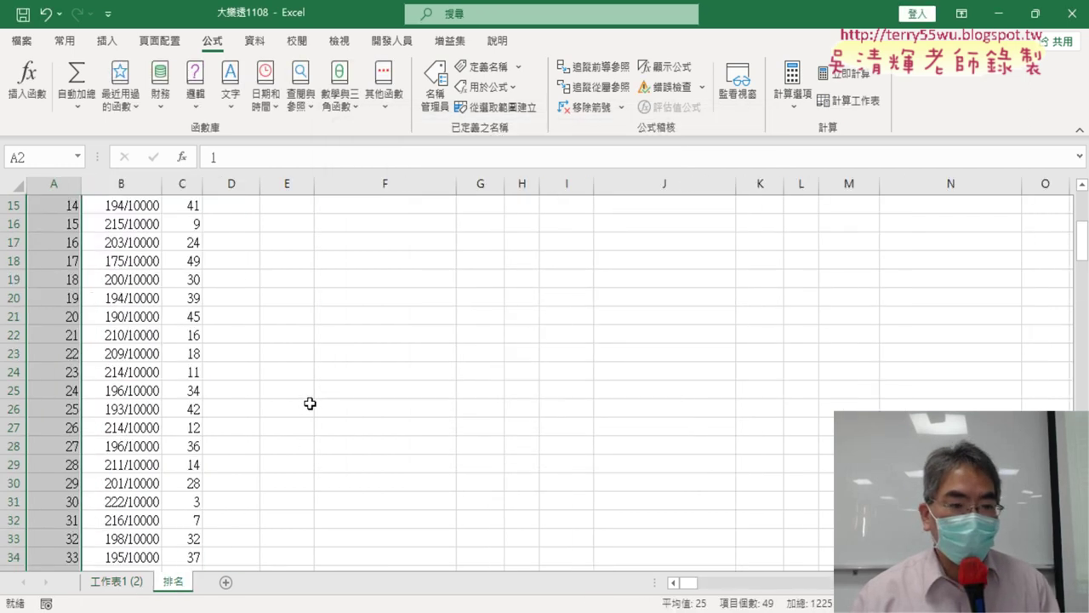
pyautogui.scroll(5, 311, 403)
pyautogui.click(124, 224)
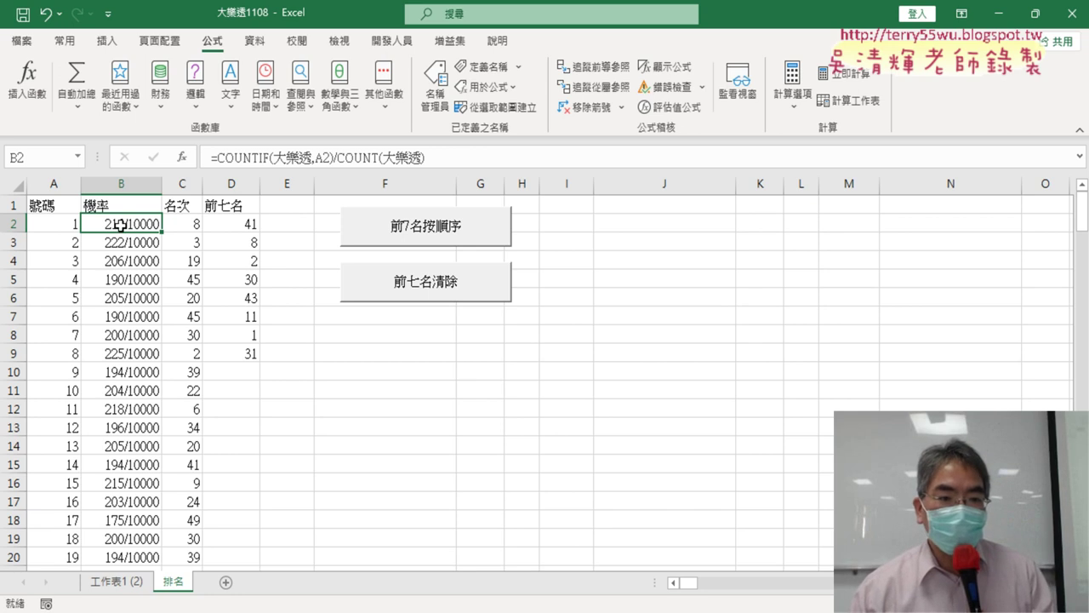
pyautogui.click(188, 224)
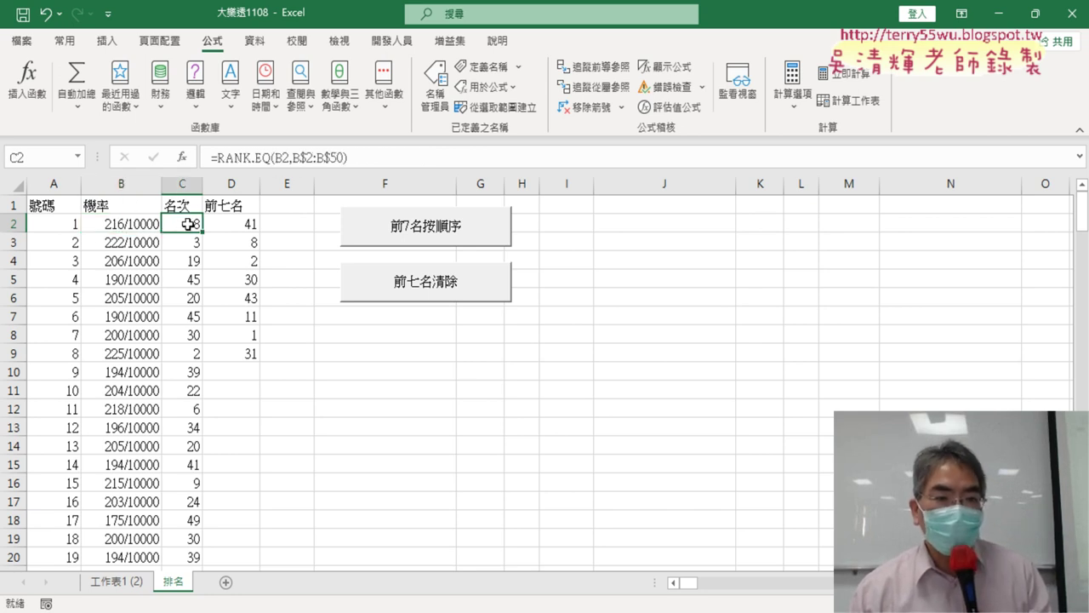
# Step: Clear 前七名 and refill it with the top seven: 41, 8, 2, 30, 43, 11, 31
pyautogui.click(405, 291)
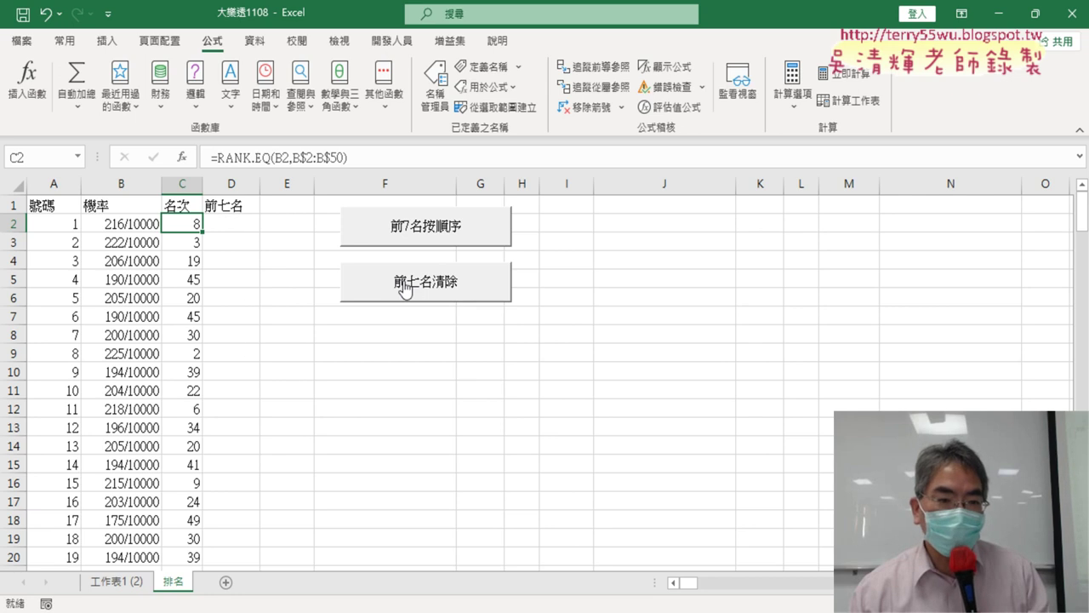
pyautogui.click(413, 245)
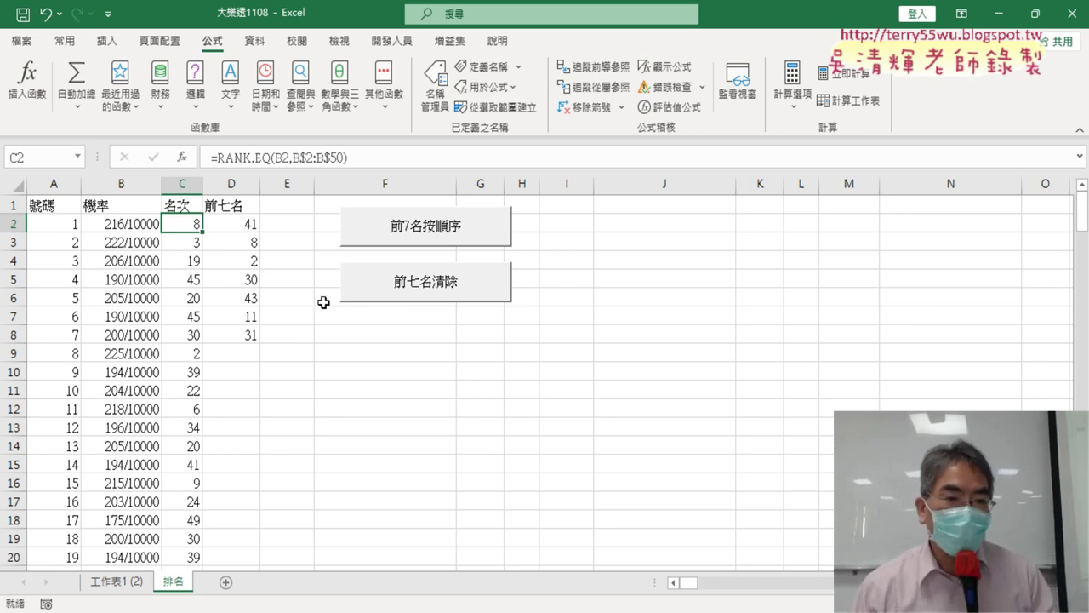
pyautogui.moveTo(248, 224); pyautogui.dragTo(250, 334)
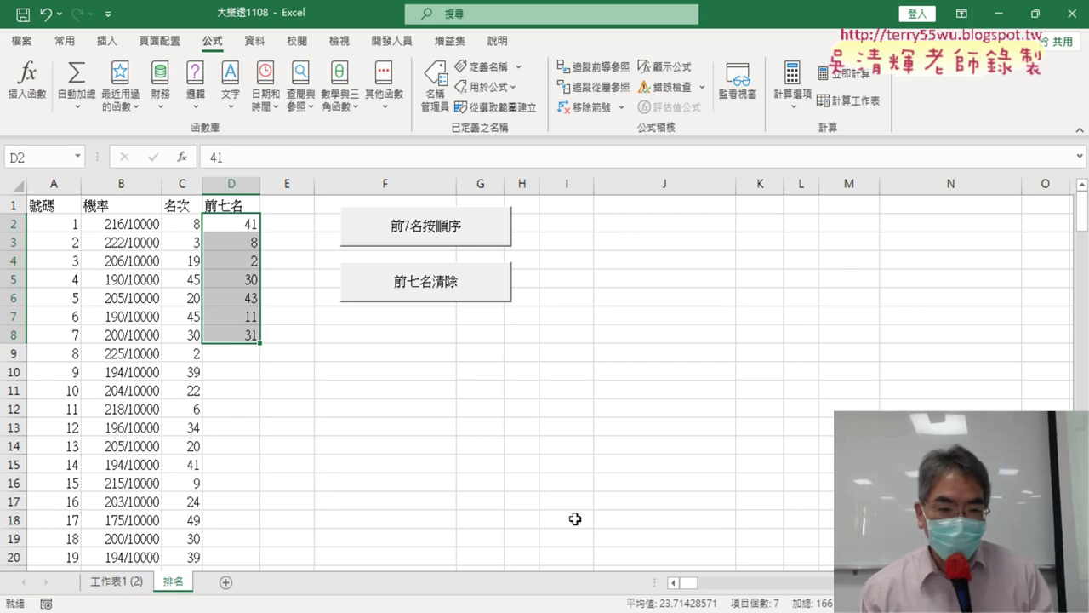
pyautogui.moveTo(554, 562)
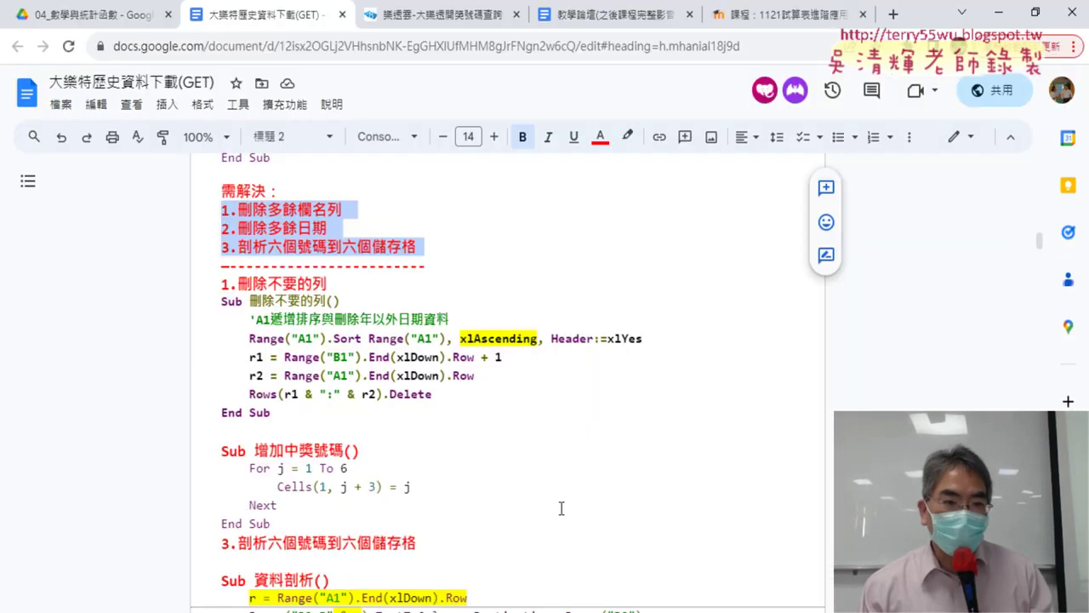
# Step: In Moodle, open the 第8次上課 online lesson post from the 公告 announcements forum
pyautogui.click(793, 15)
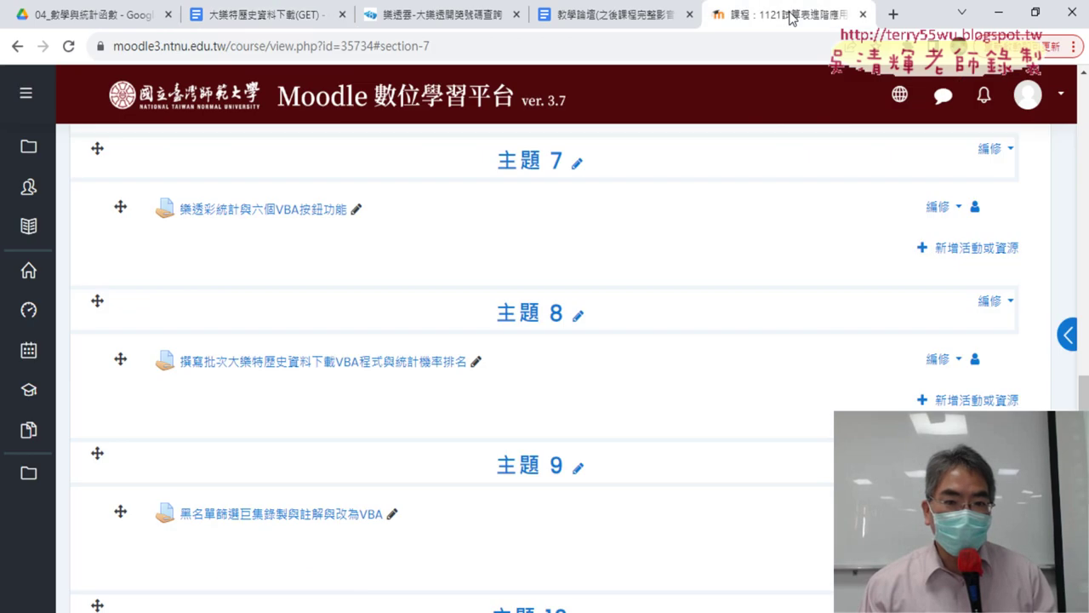
pyautogui.scroll(-3, 691, 229)
pyautogui.scroll(7, 691, 229)
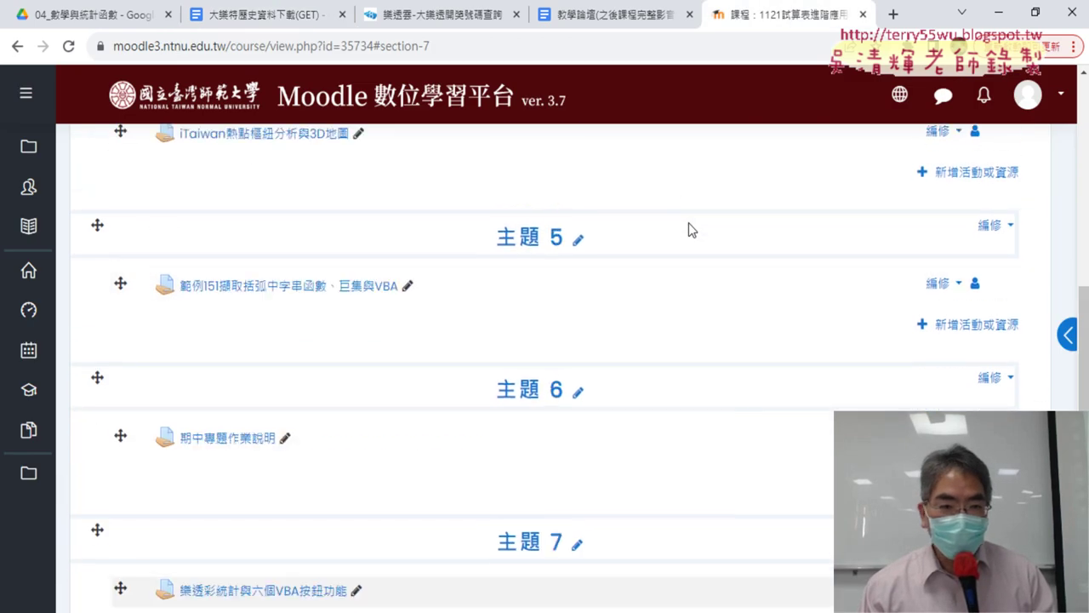
pyautogui.scroll(3, 691, 229)
pyautogui.scroll(4, 691, 230)
pyautogui.scroll(3, 690, 230)
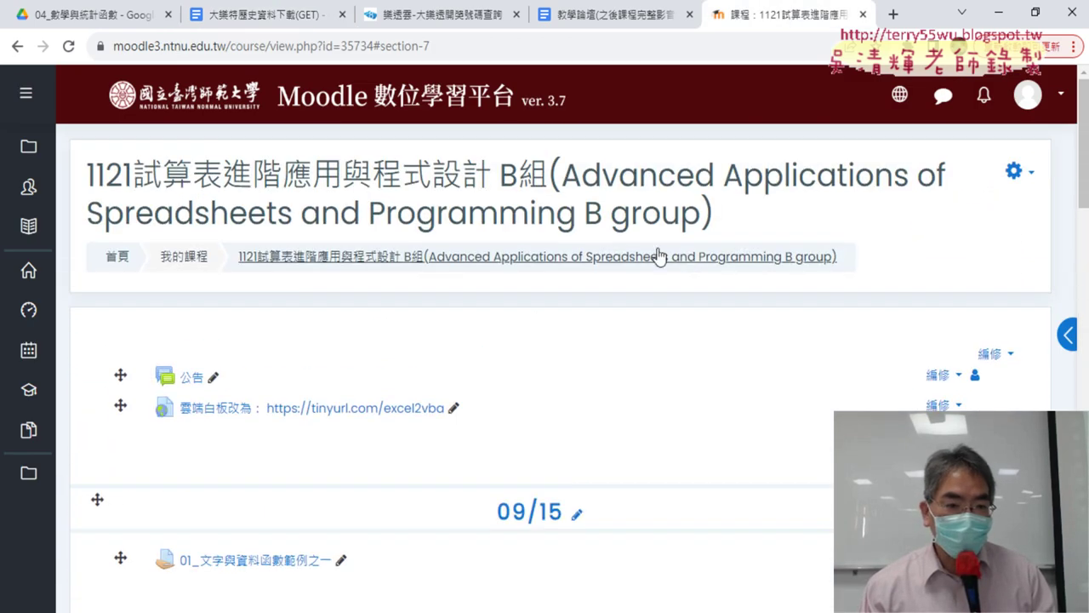
pyautogui.click(188, 377)
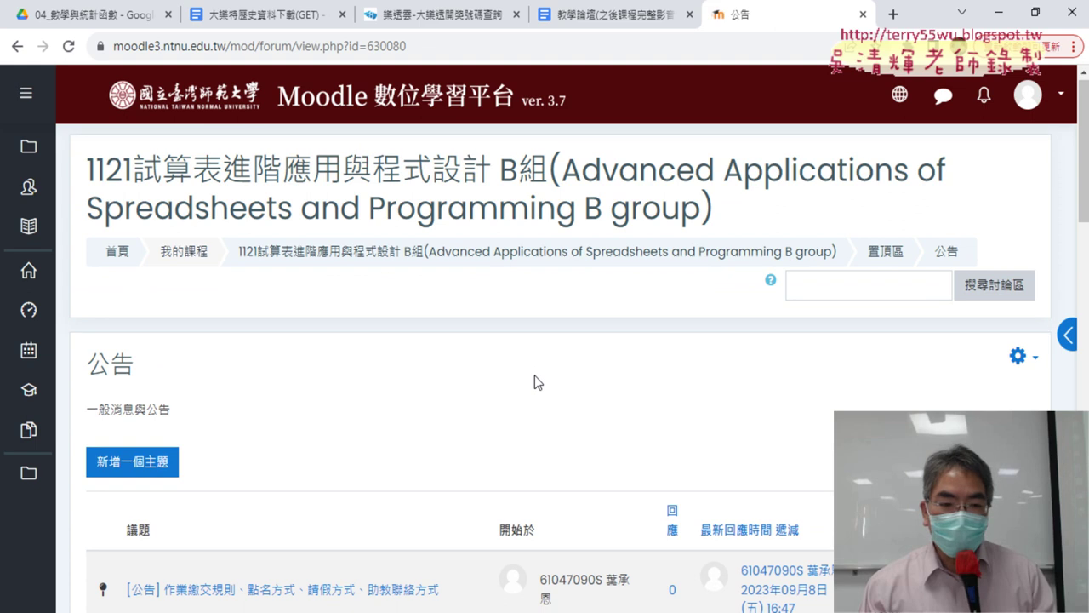
pyautogui.scroll(-6, 534, 378)
pyautogui.scroll(1, 510, 372)
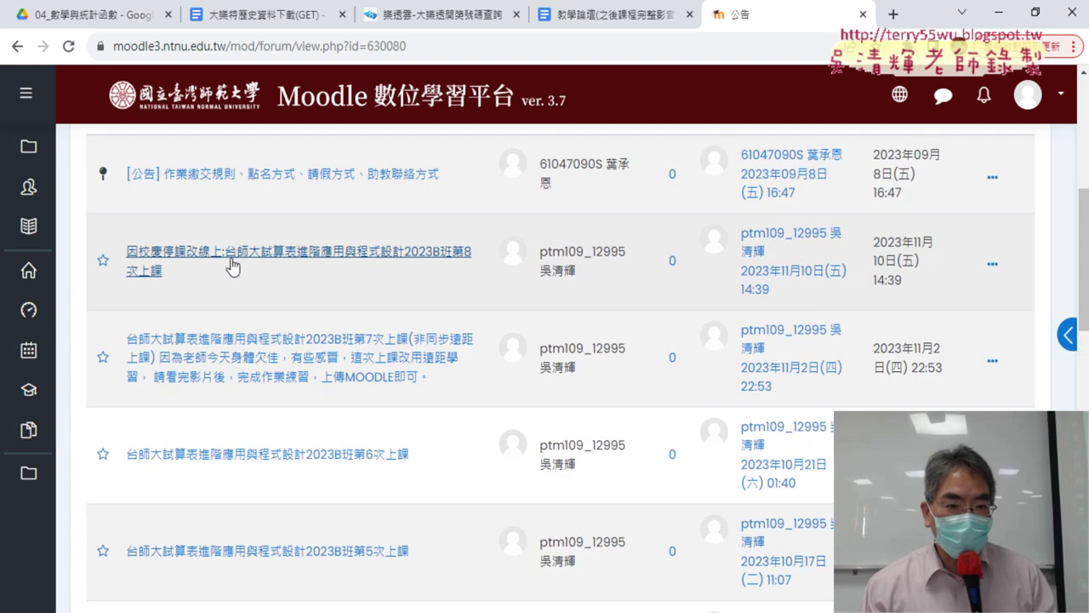
pyautogui.click(292, 259)
# Step: Open the post's 完整影音 YouTube playlist link in a new tab
pyautogui.scroll(-4, 445, 335)
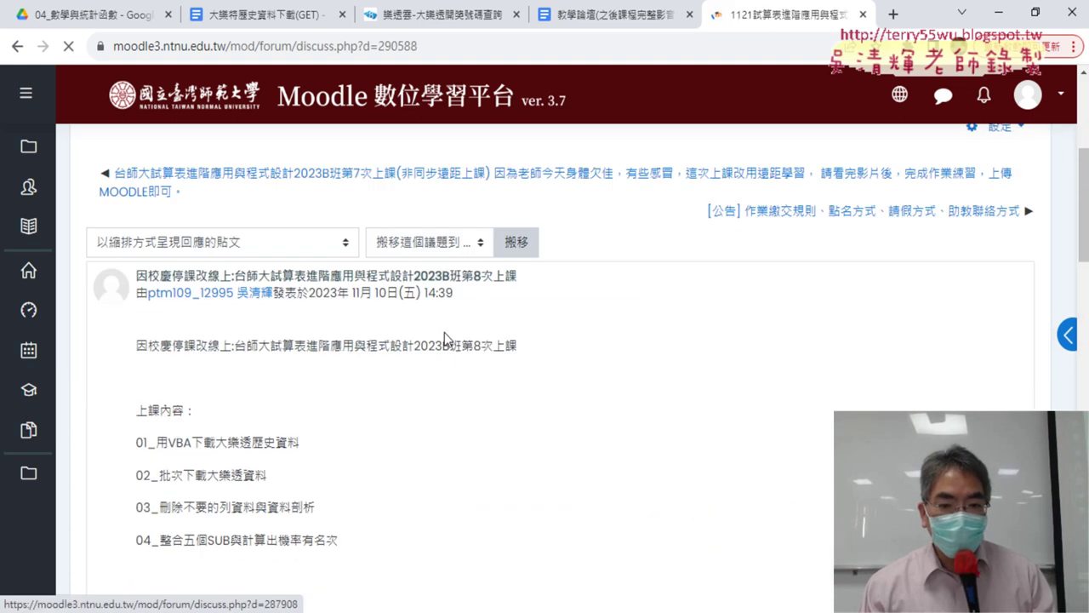
pyautogui.scroll(-3, 449, 333)
pyautogui.scroll(-2, 244, 298)
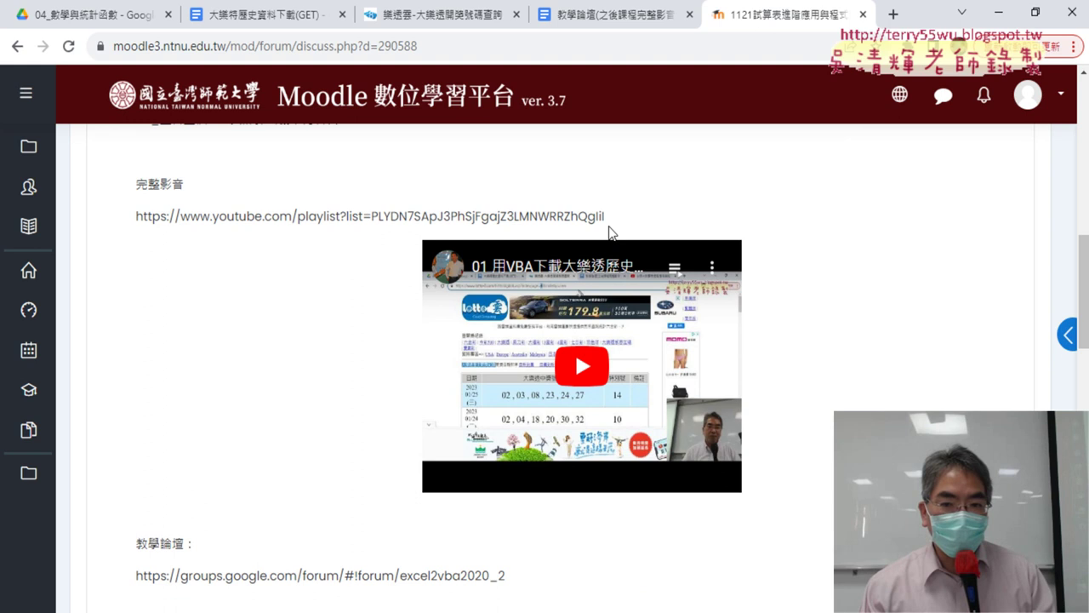
pyautogui.moveTo(606, 218)
pyautogui.mouseDown()
pyautogui.moveTo(131, 220)
pyautogui.moveTo(606, 218)
pyautogui.mouseUp()
pyautogui.click(142, 215)
pyautogui.rightClick(547, 220)
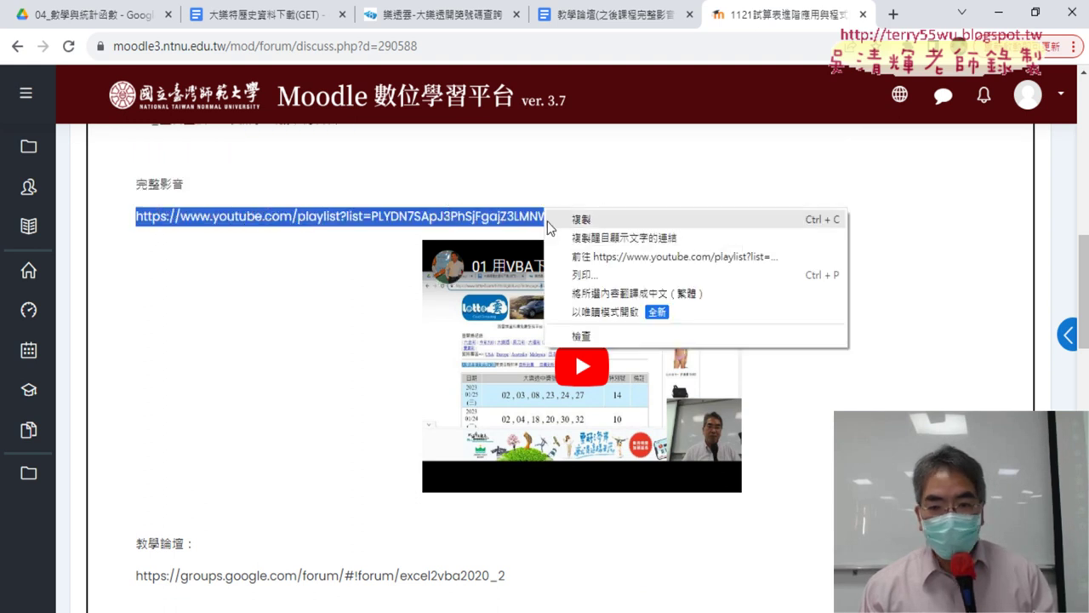
pyautogui.click(652, 257)
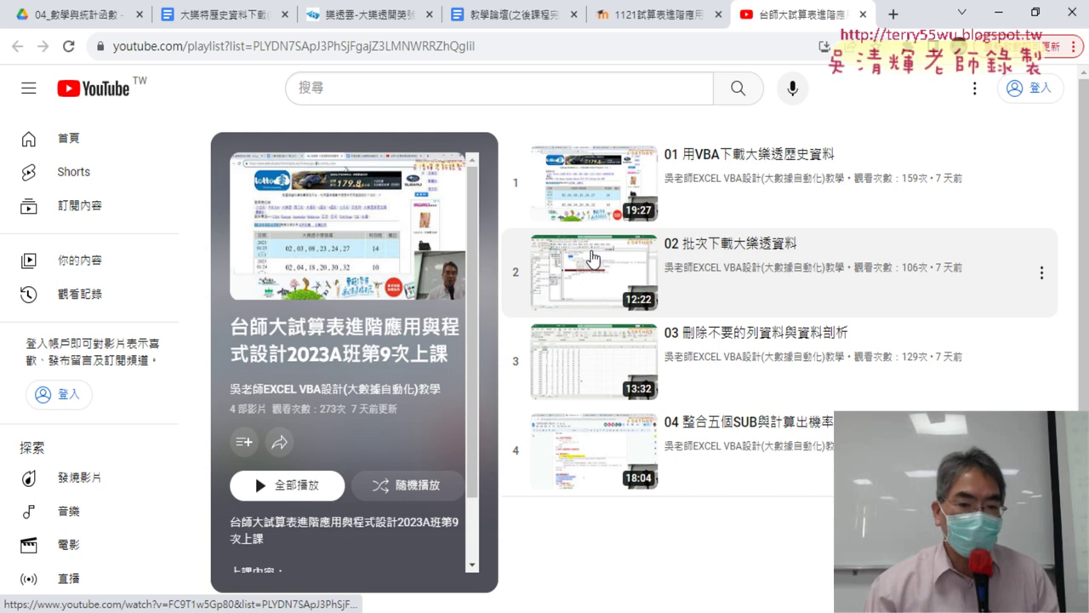
# Step: Switch from the YouTube playlist to the File Explorer course folder with Alt+Tab
pyautogui.hotkey('alt', 'Tab')
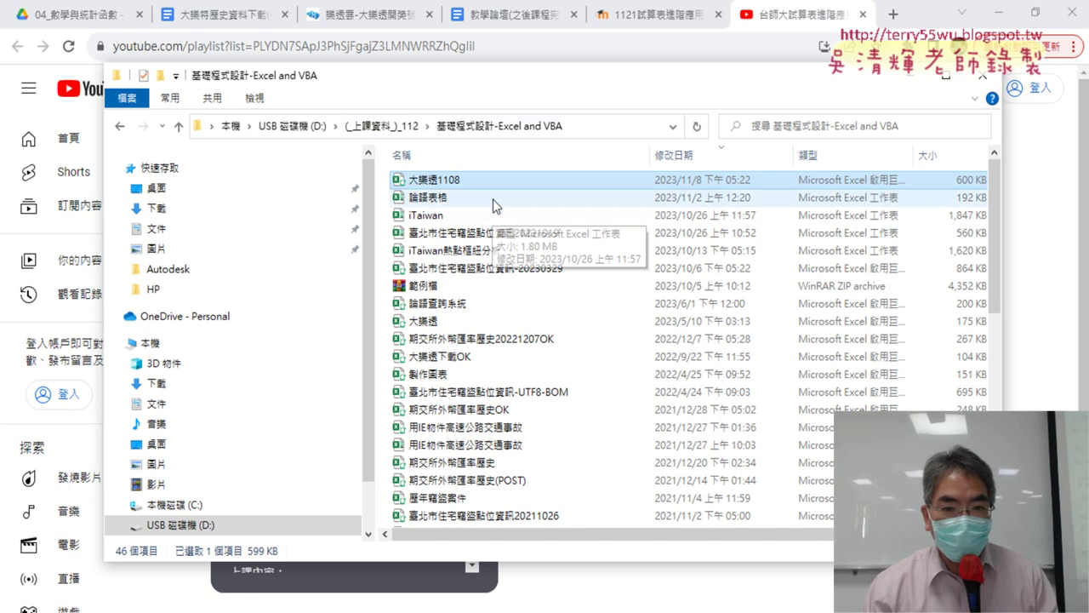
# Step: Sort by name and browse into 範例檔(師大112_1_89) > 04數學函數 to the 黑名單篩選_ workbook
pyautogui.click(490, 155)
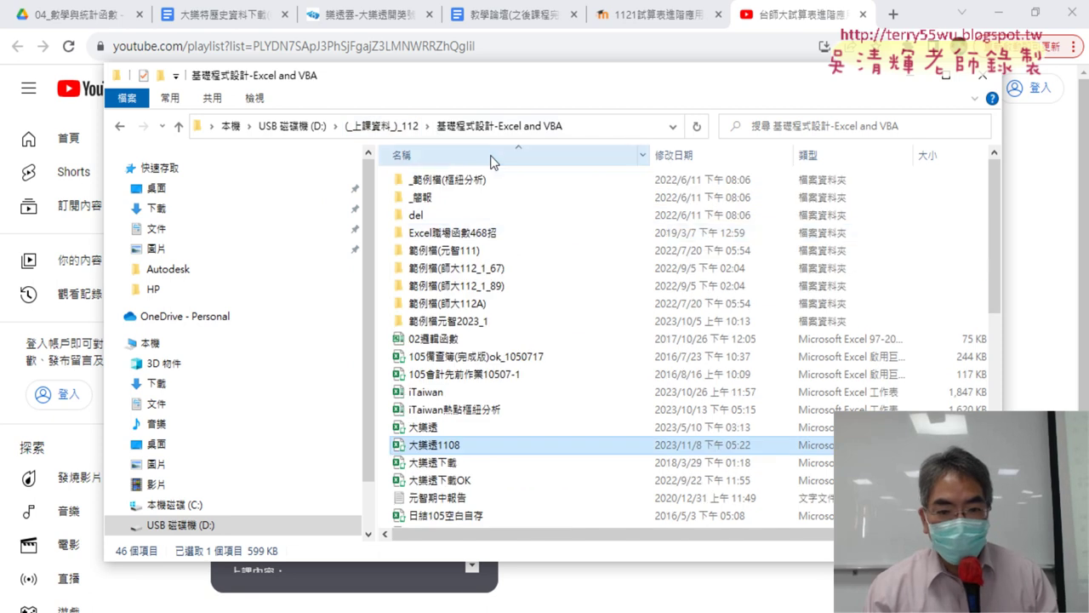
pyautogui.doubleClick(493, 287)
pyautogui.doubleClick(479, 236)
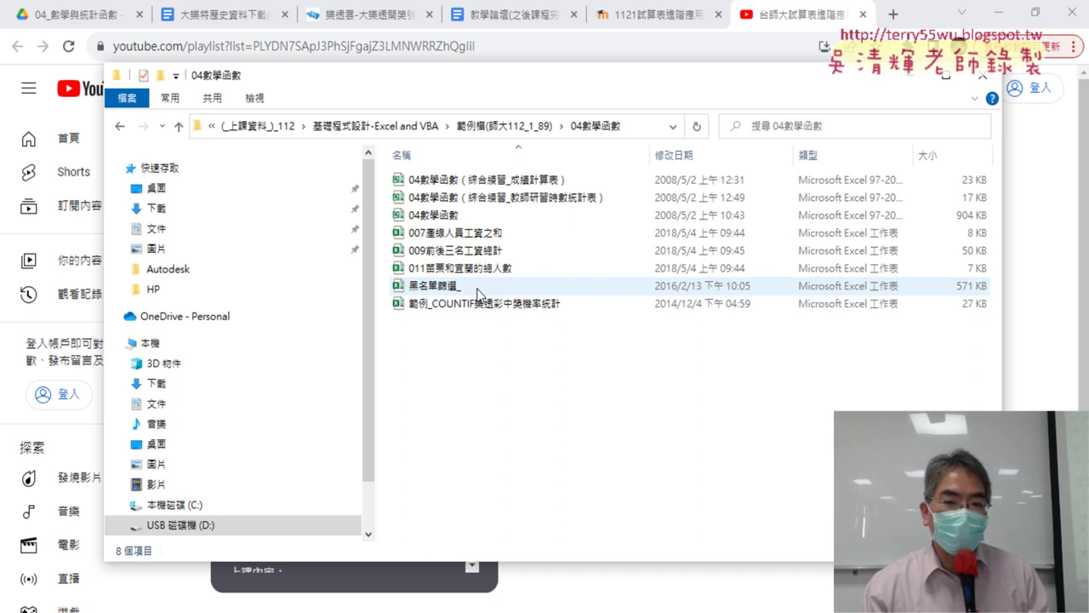
pyautogui.click(478, 287)
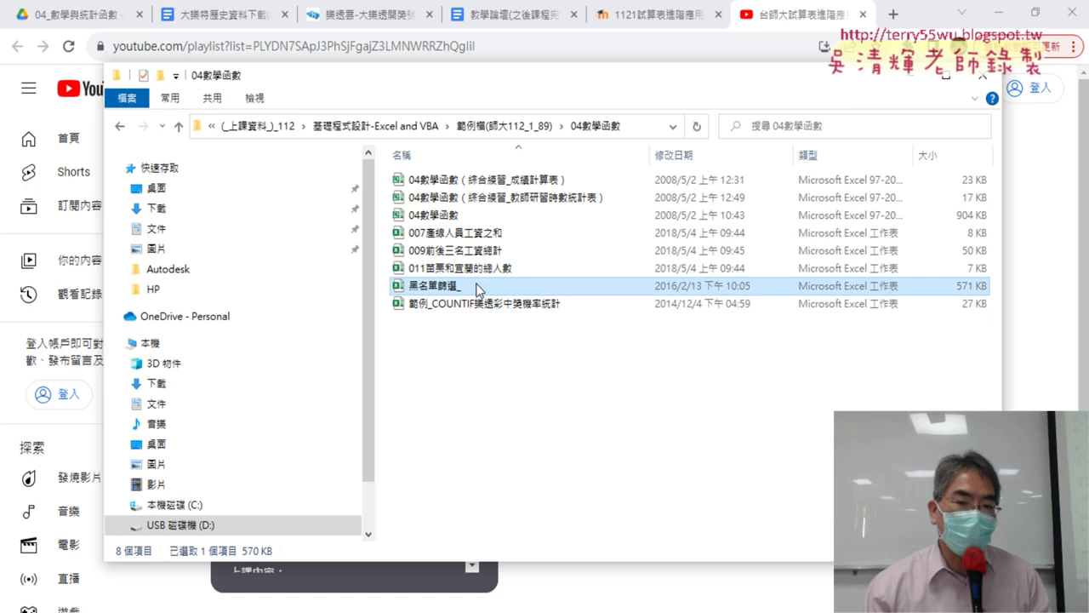
pyautogui.doubleClick(481, 291)
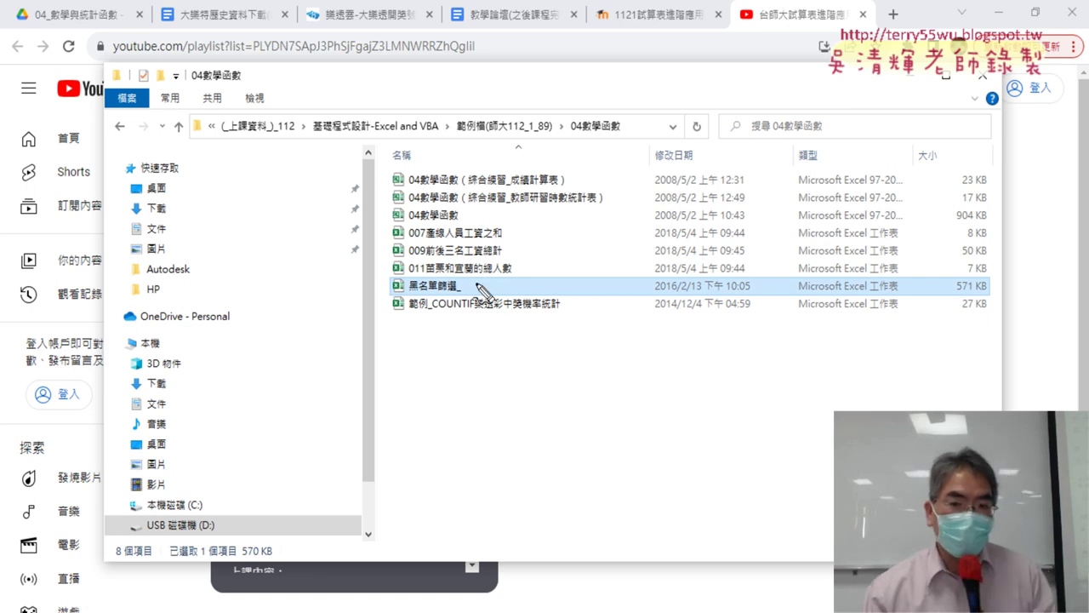
# Step: Mark the folder and file with screen annotations, erase them, and open 黑名單篩選_ in Excel
pyautogui.moveTo(622, 146); pyautogui.dragTo(623, 156)
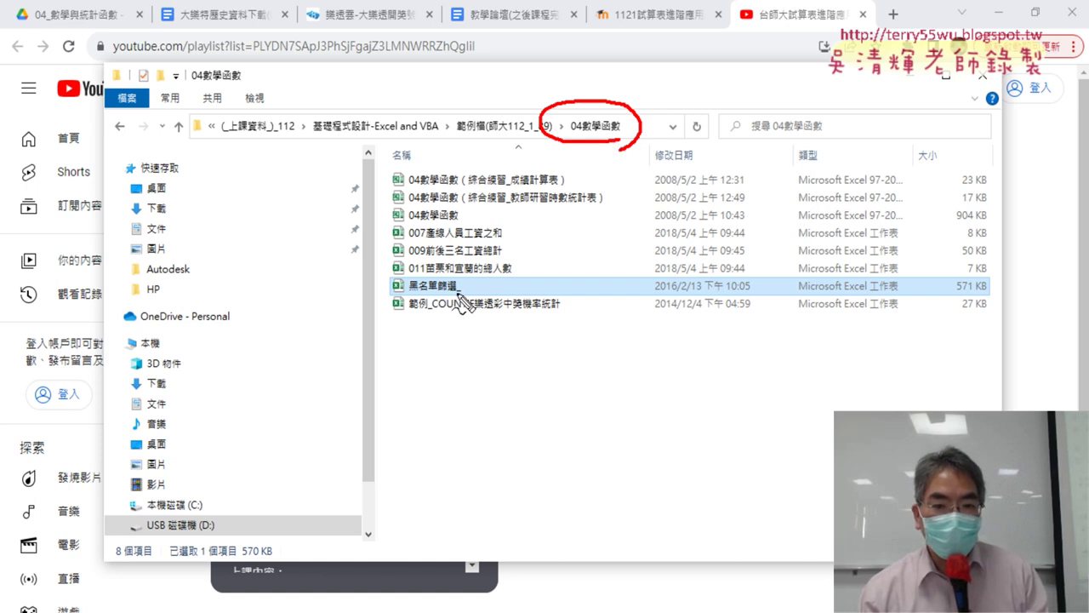
pyautogui.moveTo(463, 306); pyautogui.dragTo(467, 308)
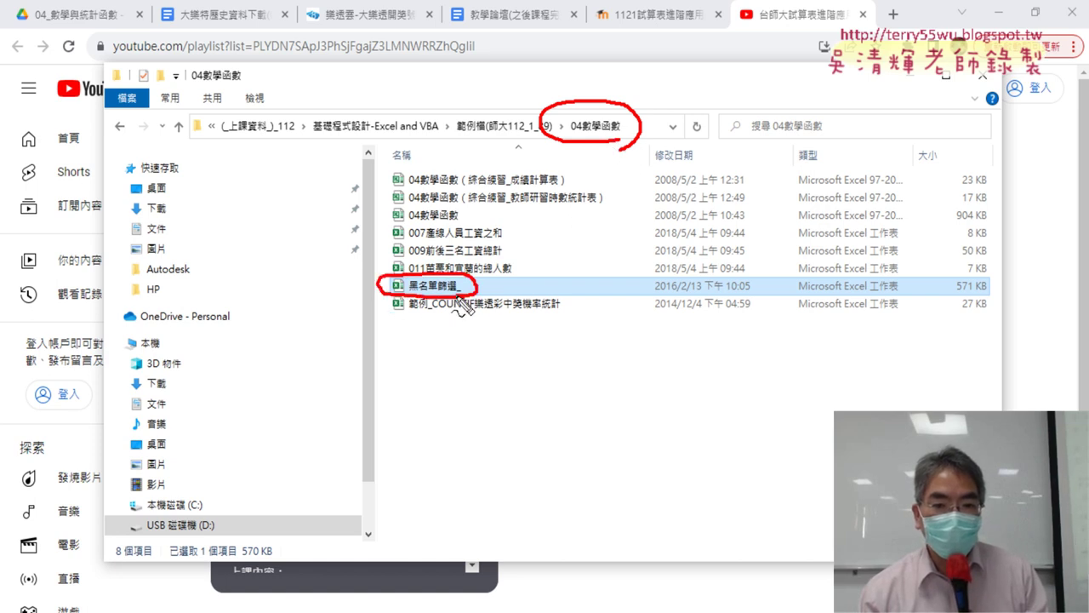
pyautogui.moveTo(575, 154)
pyautogui.mouseDown()
pyautogui.moveTo(423, 279)
pyautogui.moveTo(451, 254)
pyautogui.mouseUp()
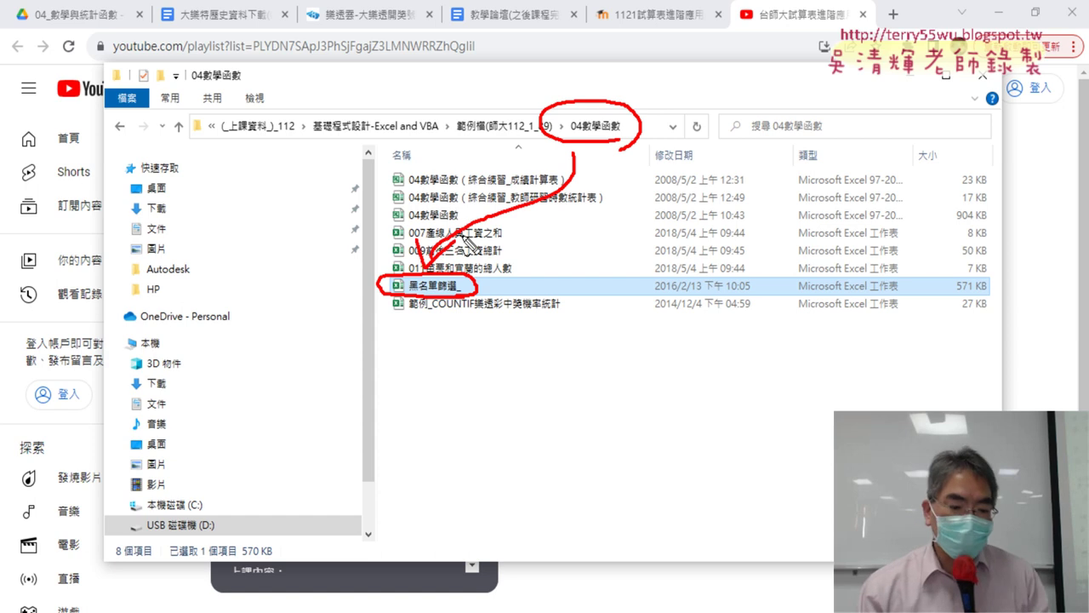
pyautogui.press('e')
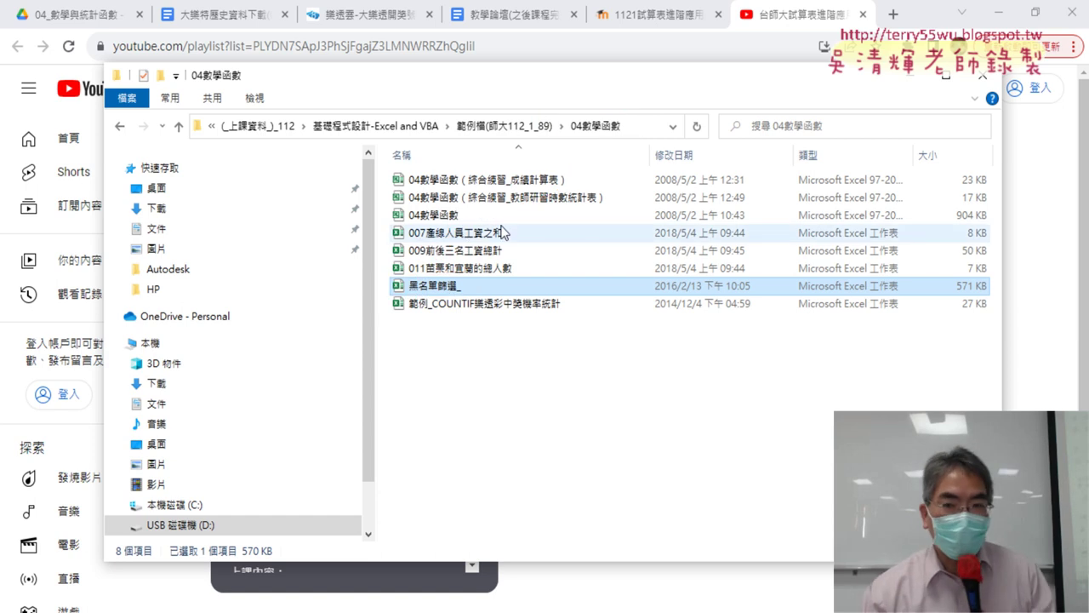
pyautogui.doubleClick(465, 286)
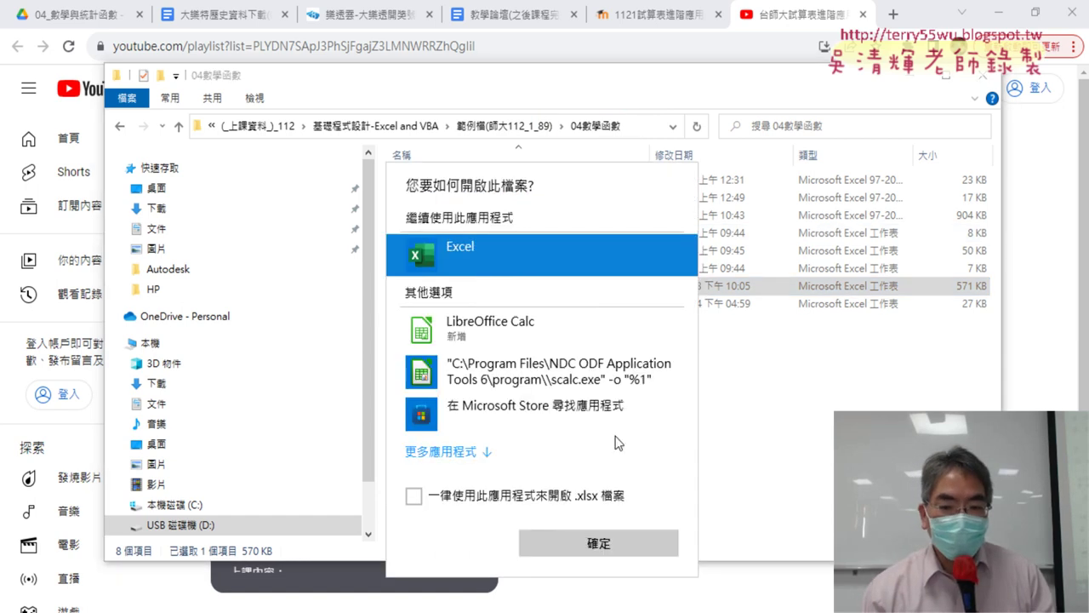
pyautogui.click(644, 544)
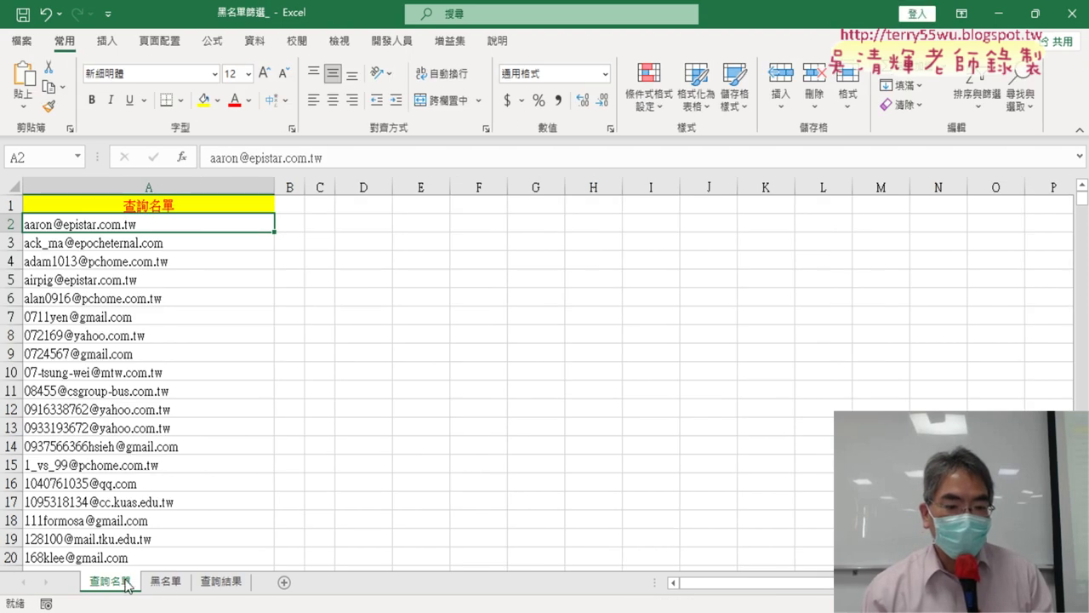
# Step: Check that the 查詢名單 address list runs down to row 1000
pyautogui.click(182, 205)
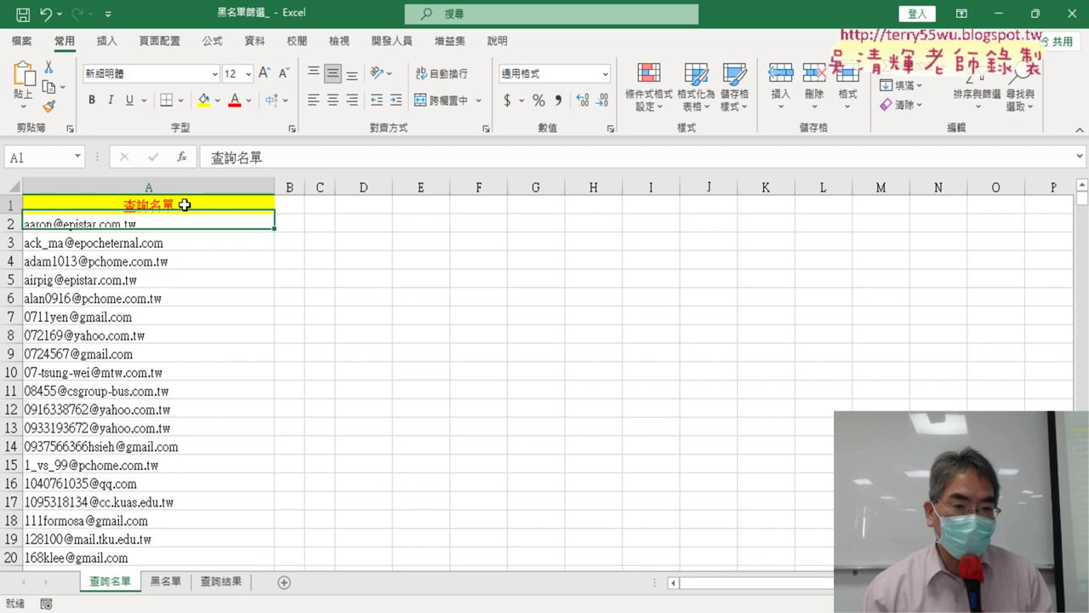
pyautogui.hotkey('ctrl', 'Down')
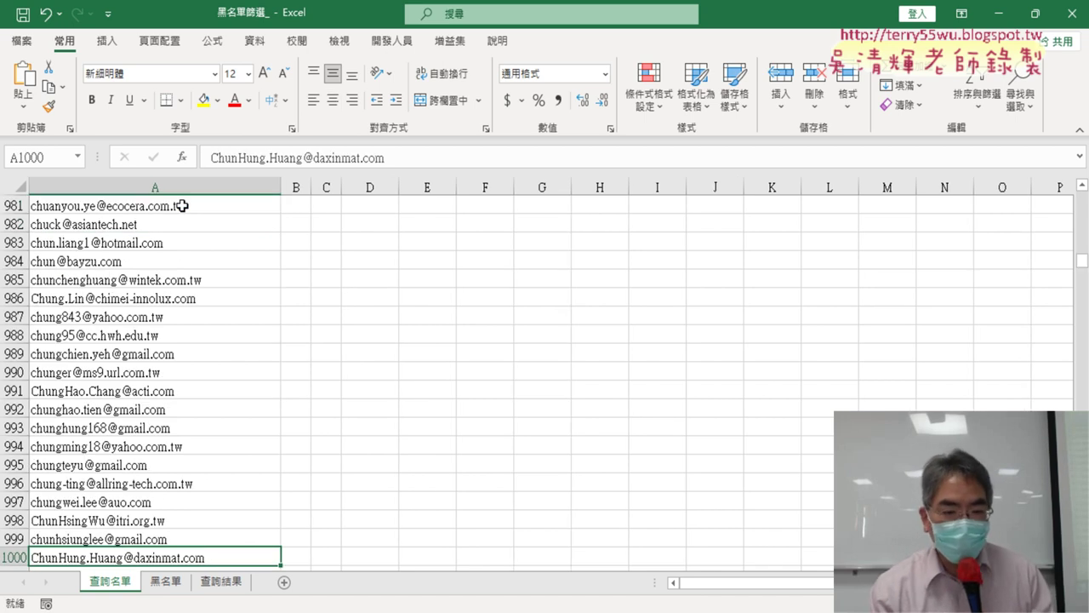
pyautogui.hotkey('ctrl', 'Up')
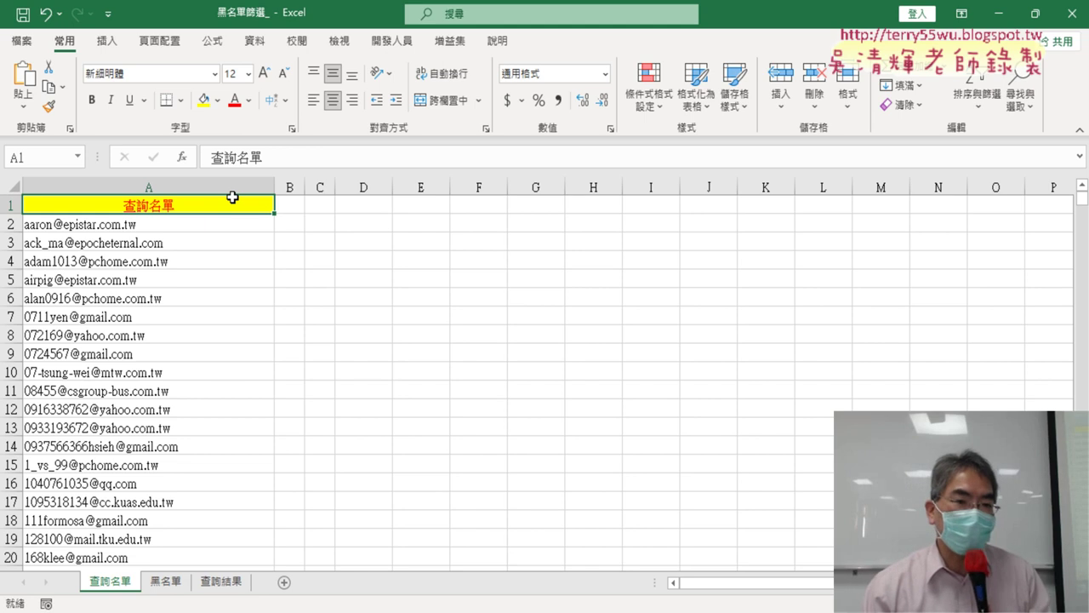
# Step: Check that the 黑名單 list reaches row 22223, then return to 查詢名單
pyautogui.click(166, 581)
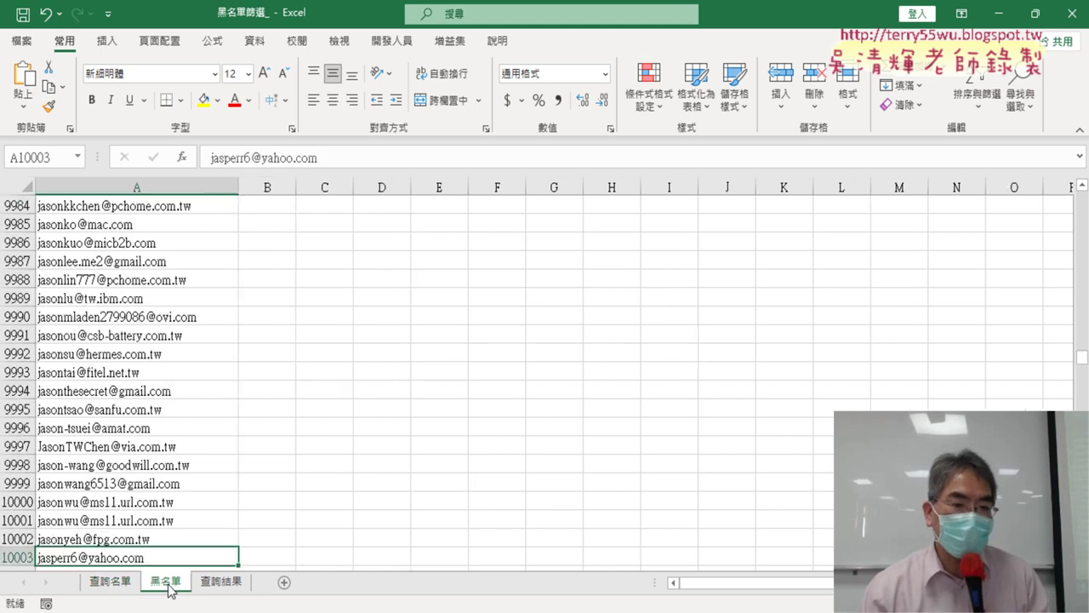
pyautogui.click(214, 295)
pyautogui.hotkey('ctrl', 'Home')
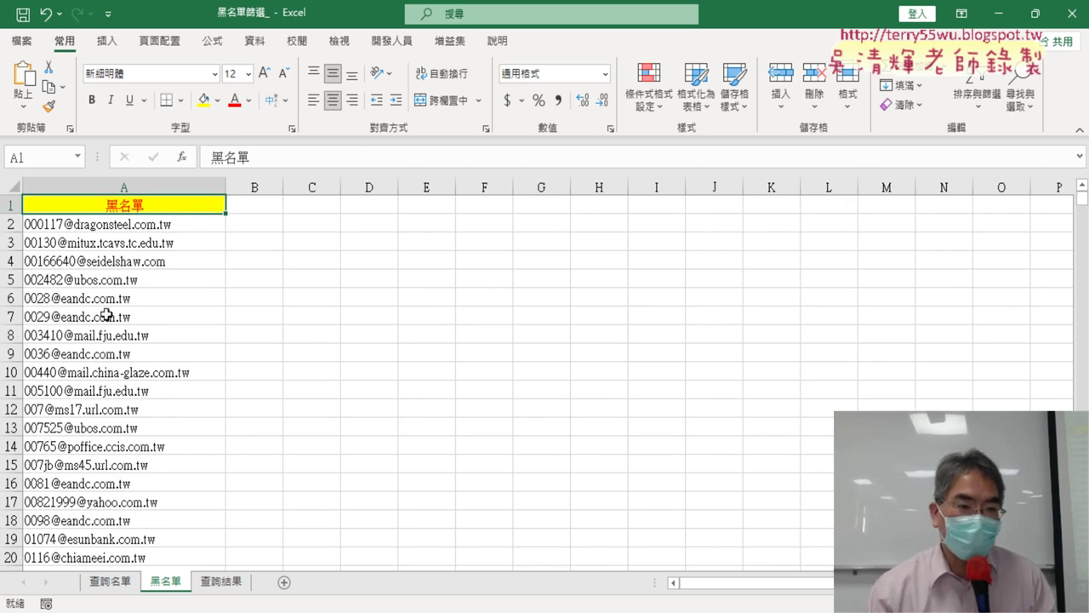
pyautogui.hotkey('ctrl', 'Down')
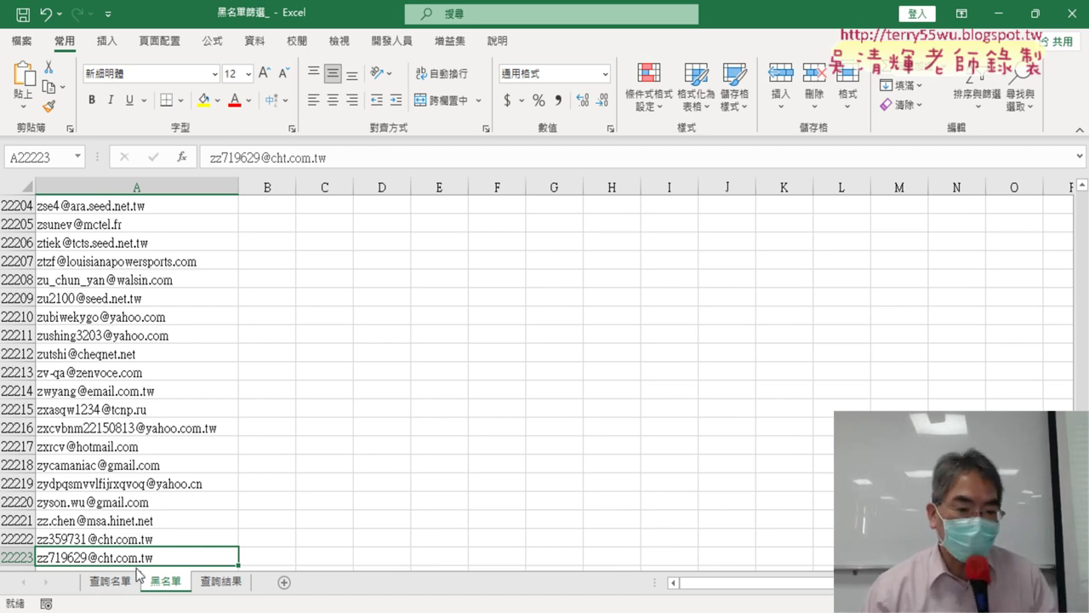
pyautogui.click(119, 585)
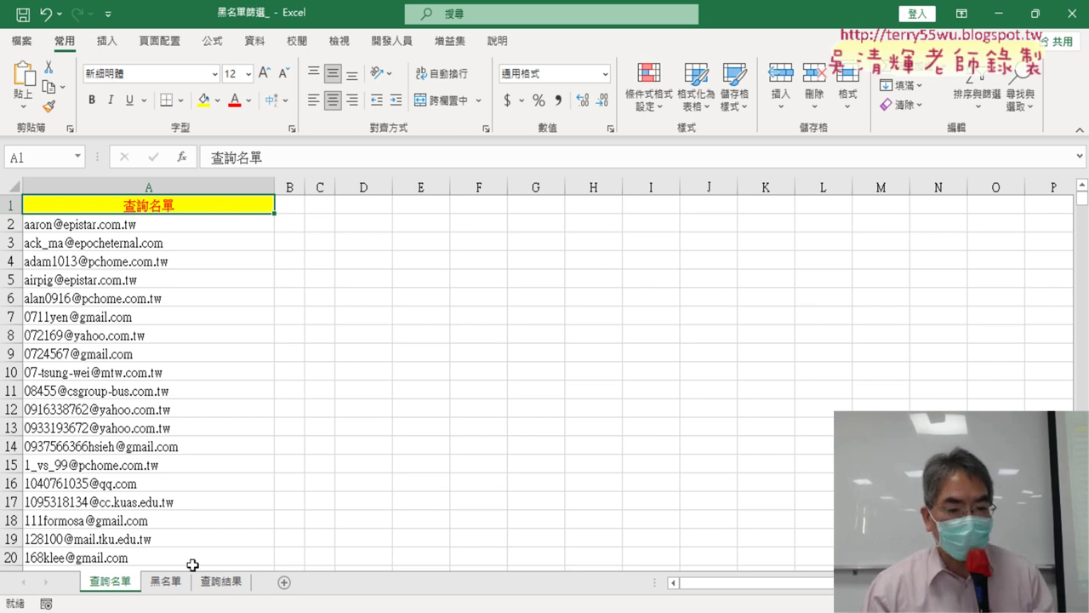
# Step: Cycle through 黑名單 and 查詢名單, then select A1 on the empty 查詢結果 sheet
pyautogui.click(166, 581)
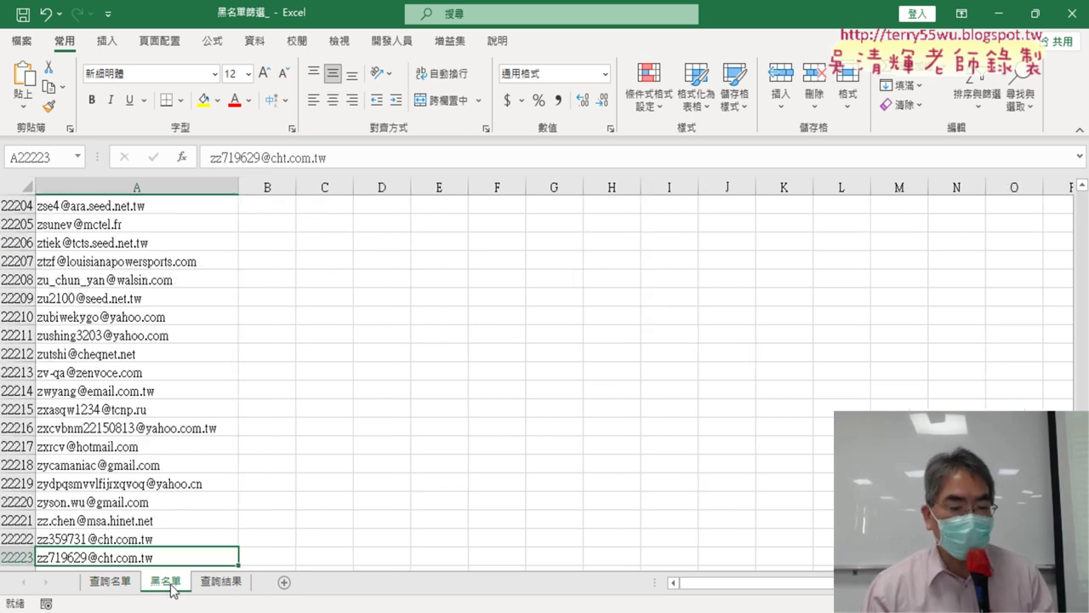
pyautogui.click(113, 581)
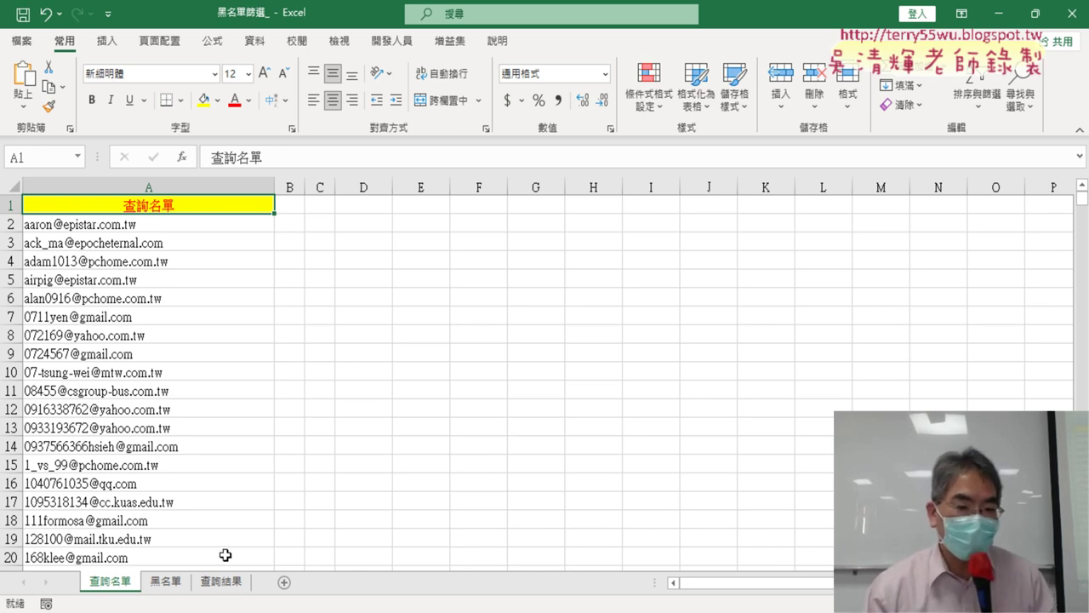
pyautogui.click(228, 581)
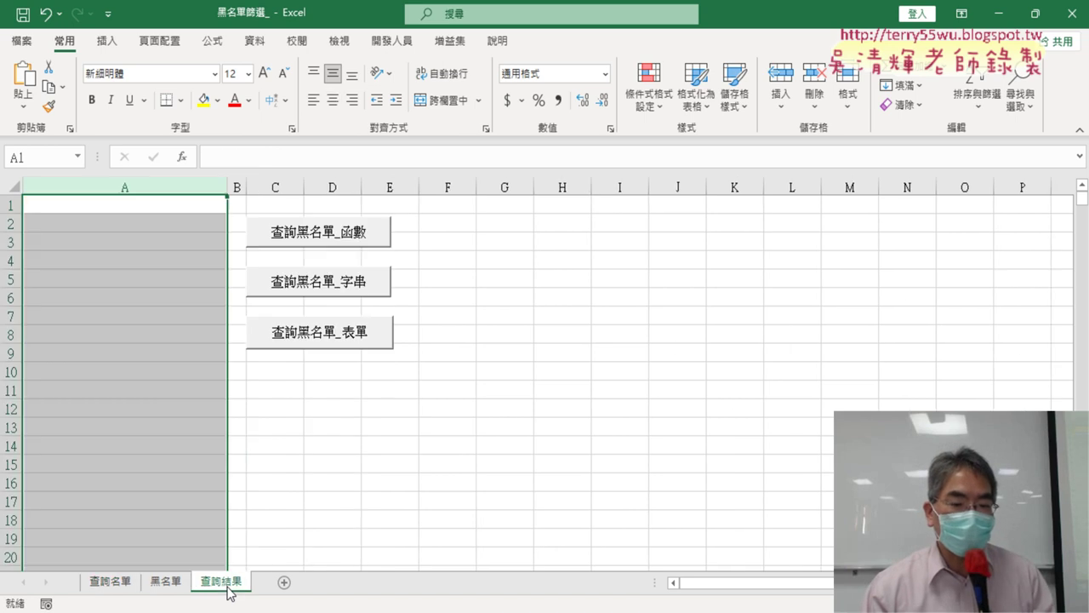
pyautogui.click(132, 197)
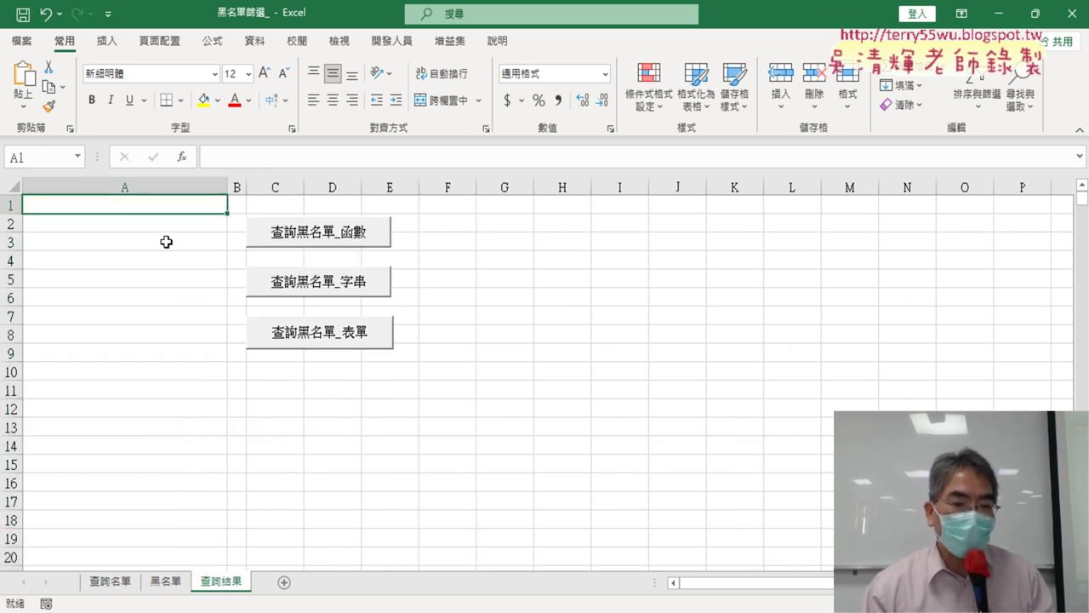